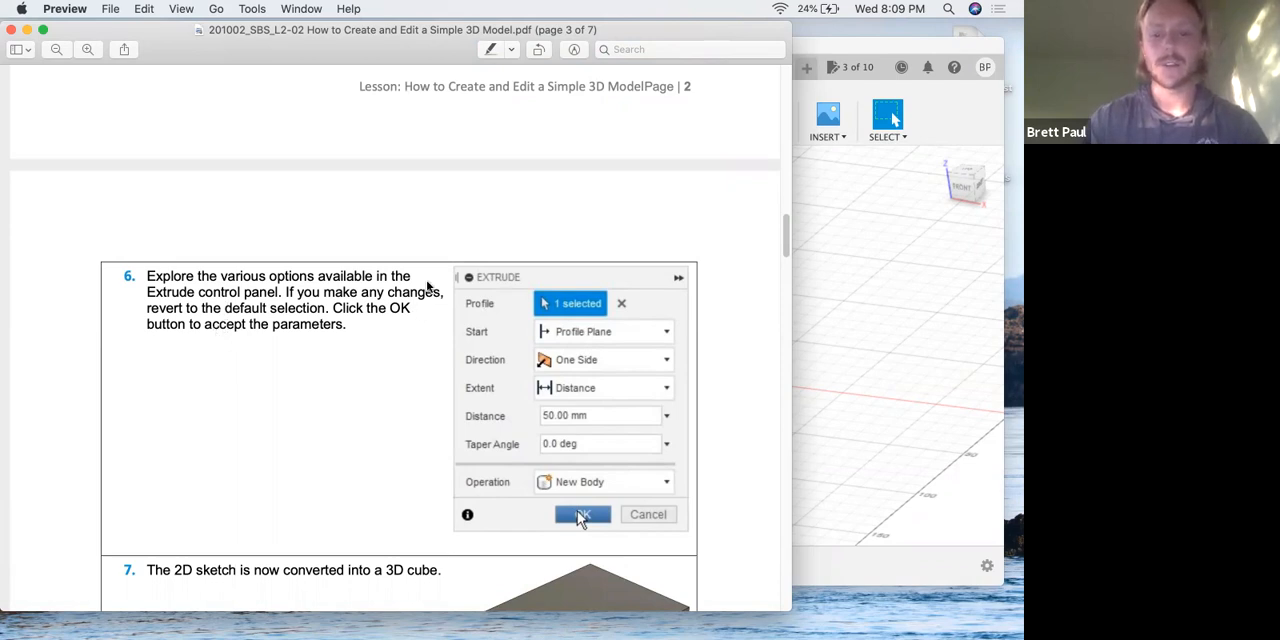
Switch to Fusion 360 and look through the Extrude command's direction options without creating an extrusion.
key("ctrl+Up")
left_click(563, 362)
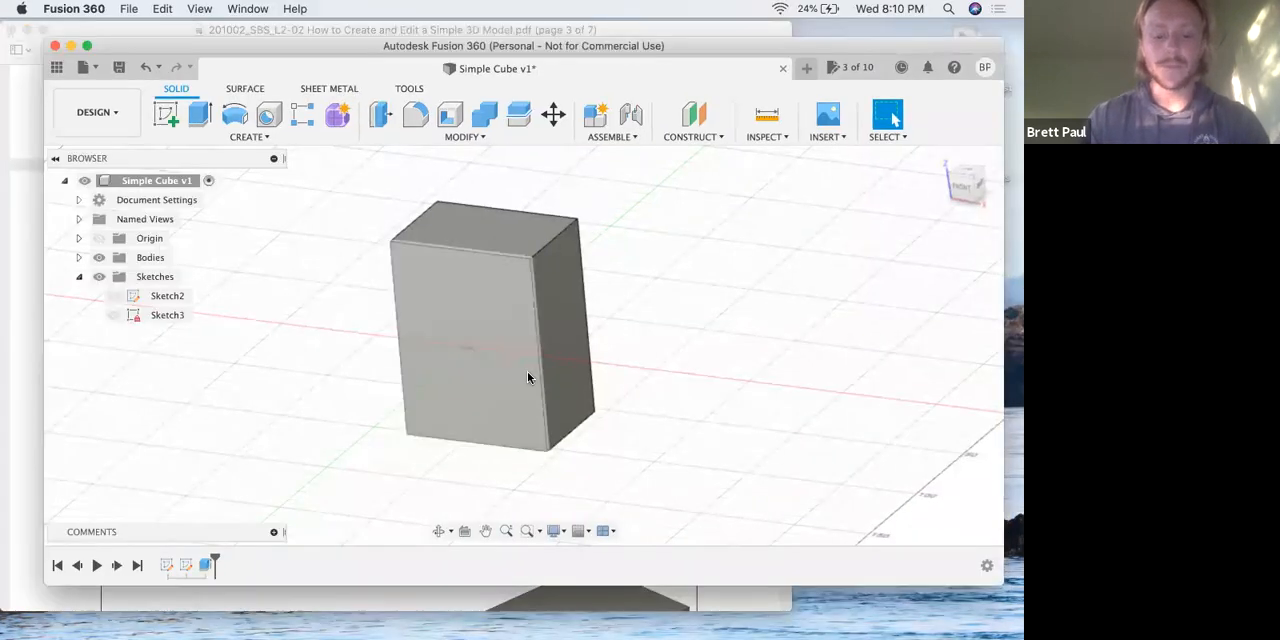
key("e")
left_click_drag(830, 229, 666, 204)
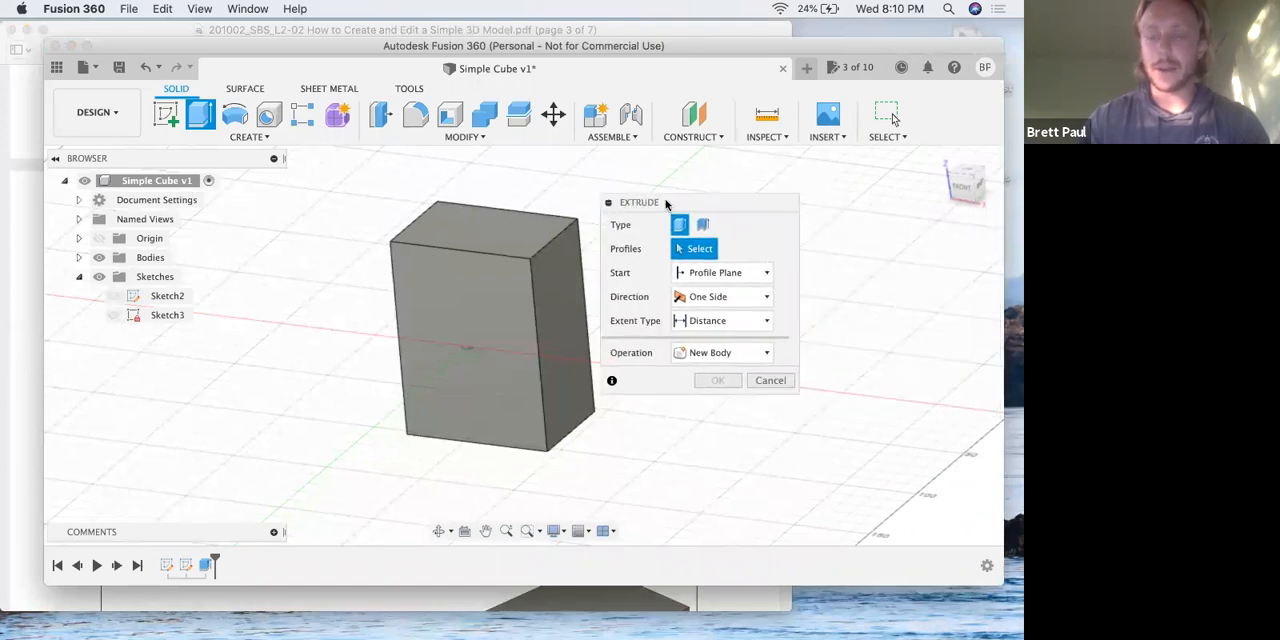
left_click(714, 296)
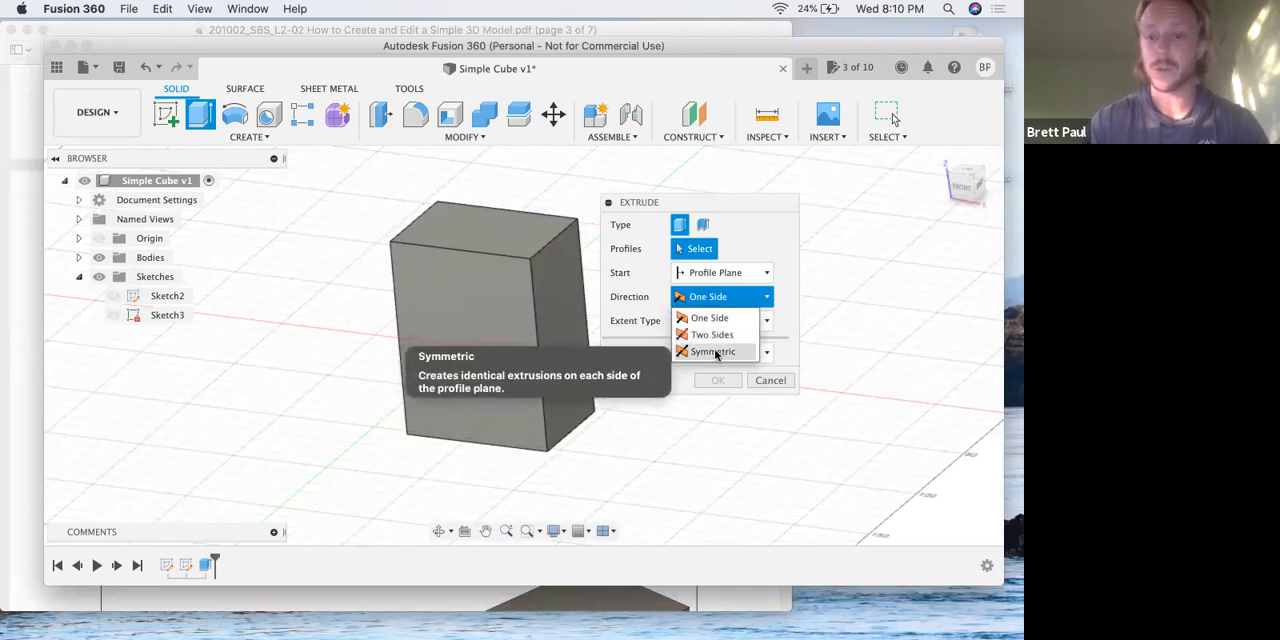
left_click(757, 294)
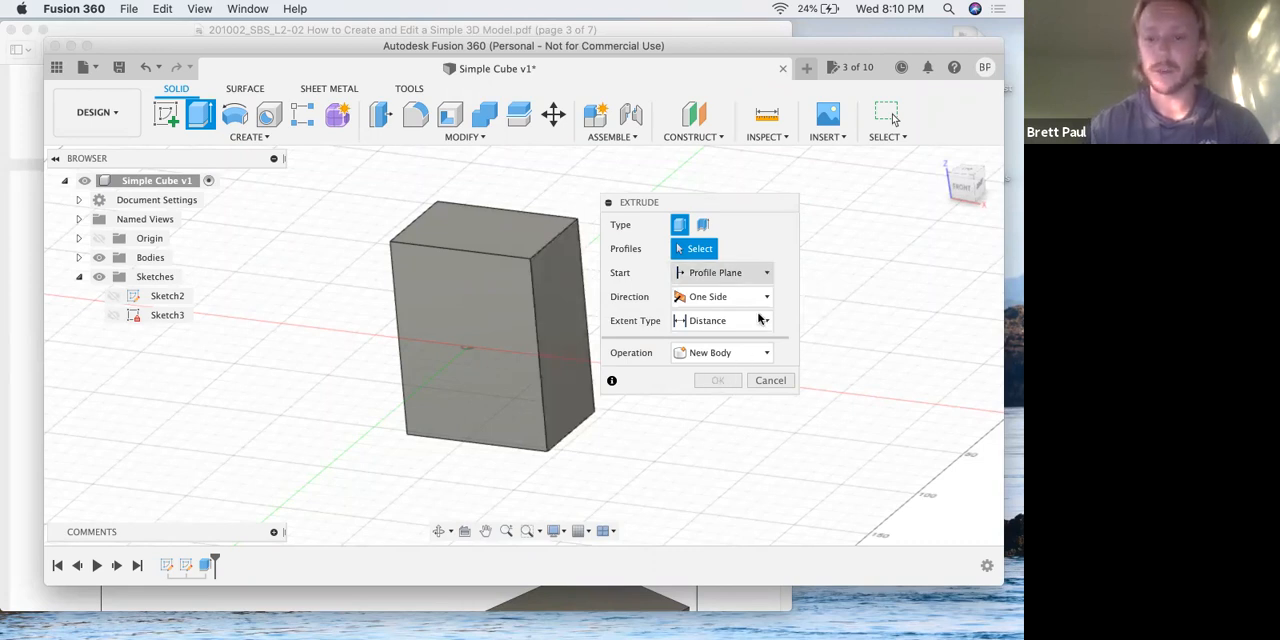
left_click(768, 380)
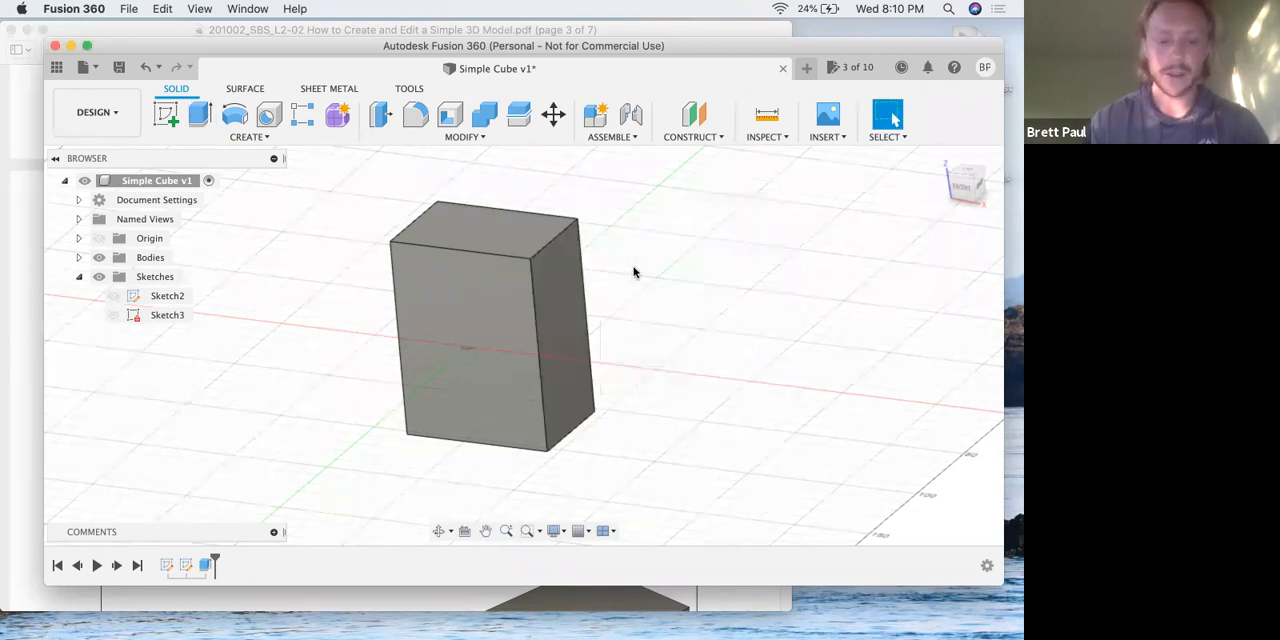
Compare the cube illustrated in step 7 of the lesson PDF in Preview with the Fusion 360 model, viewed from a similar angle.
key("ctrl+Up")
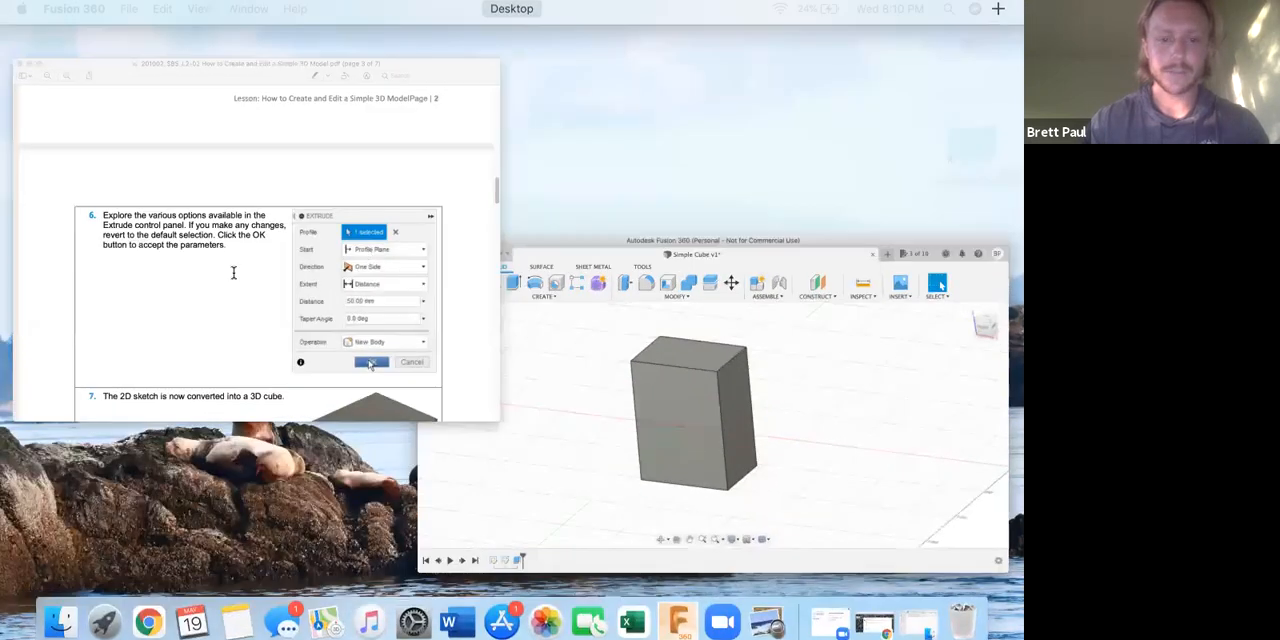
left_click(234, 272)
scroll(234, 272, "down", 3)
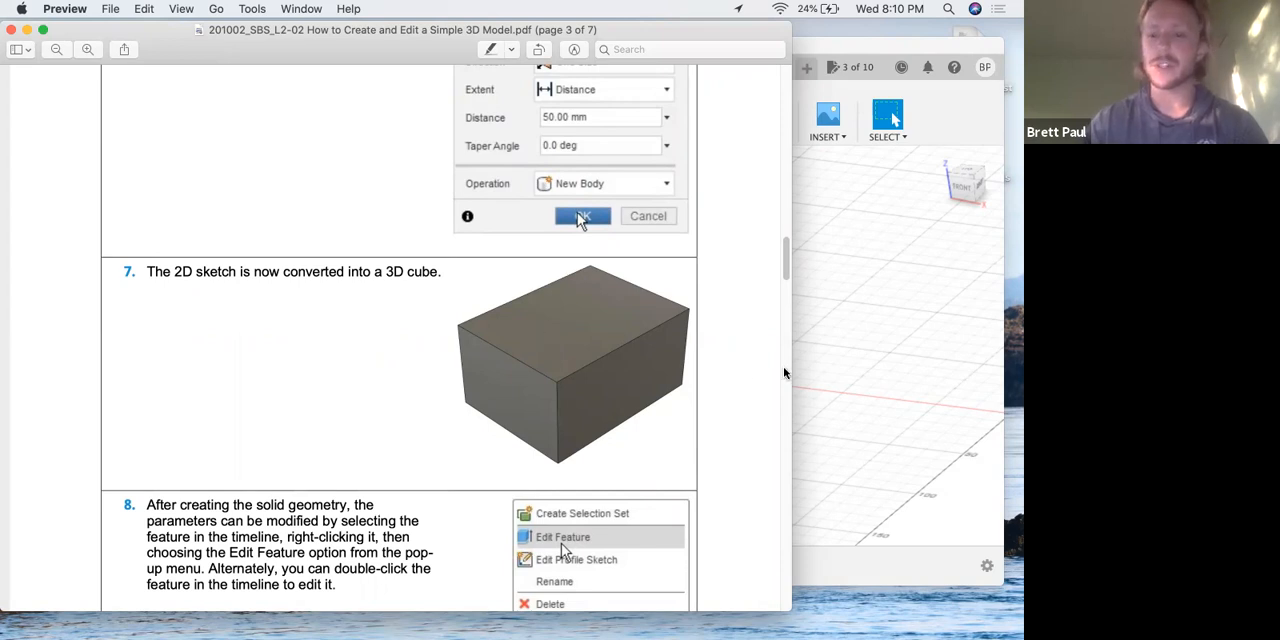
left_click(822, 378)
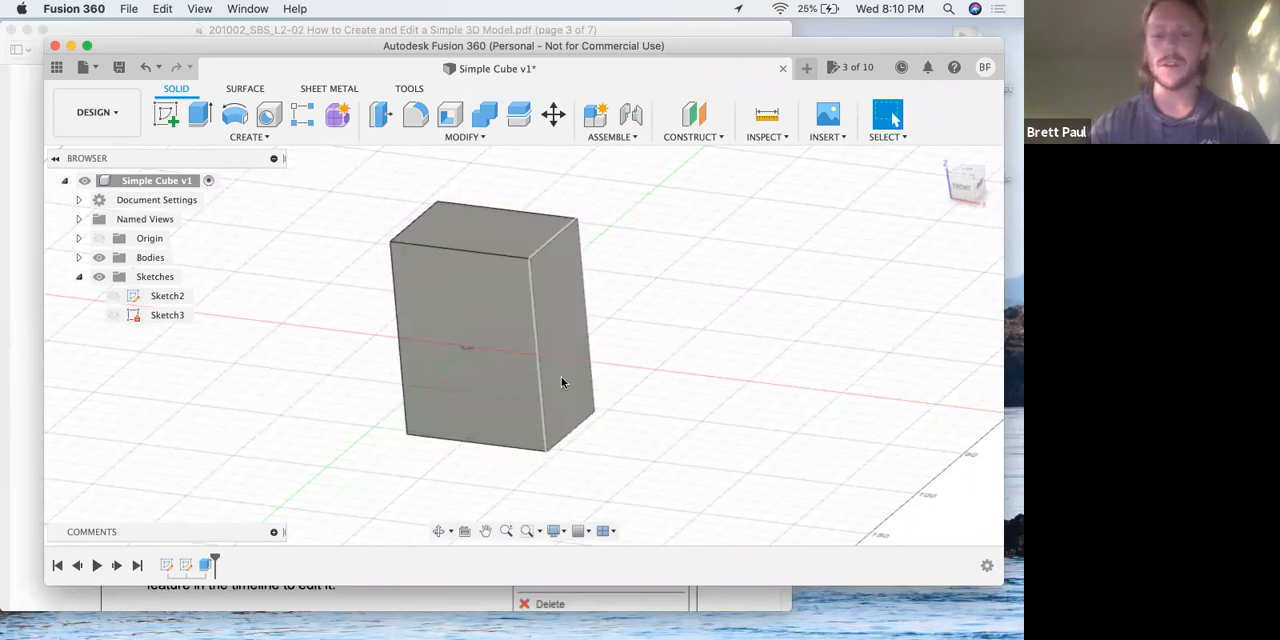
key("ctrl+Up")
left_click(578, 356)
key("ctrl+Up")
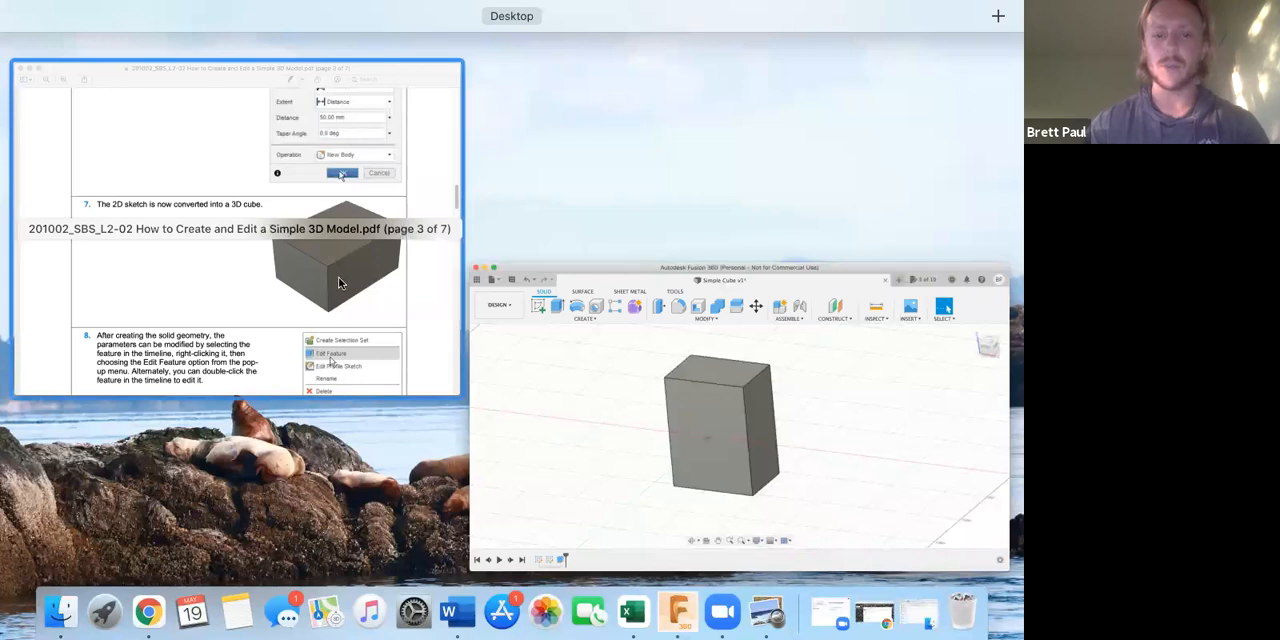
left_click(337, 282)
key("ctrl+Up")
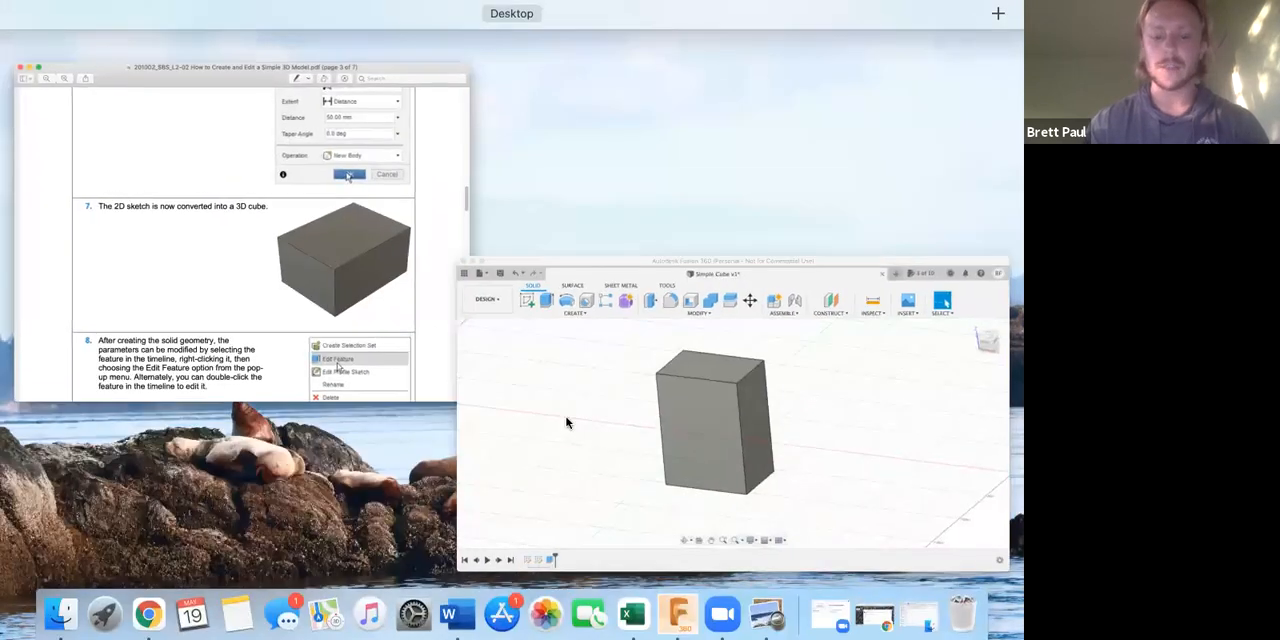
left_click(566, 423)
middle_click_drag(503, 354, 548, 367, "shift")
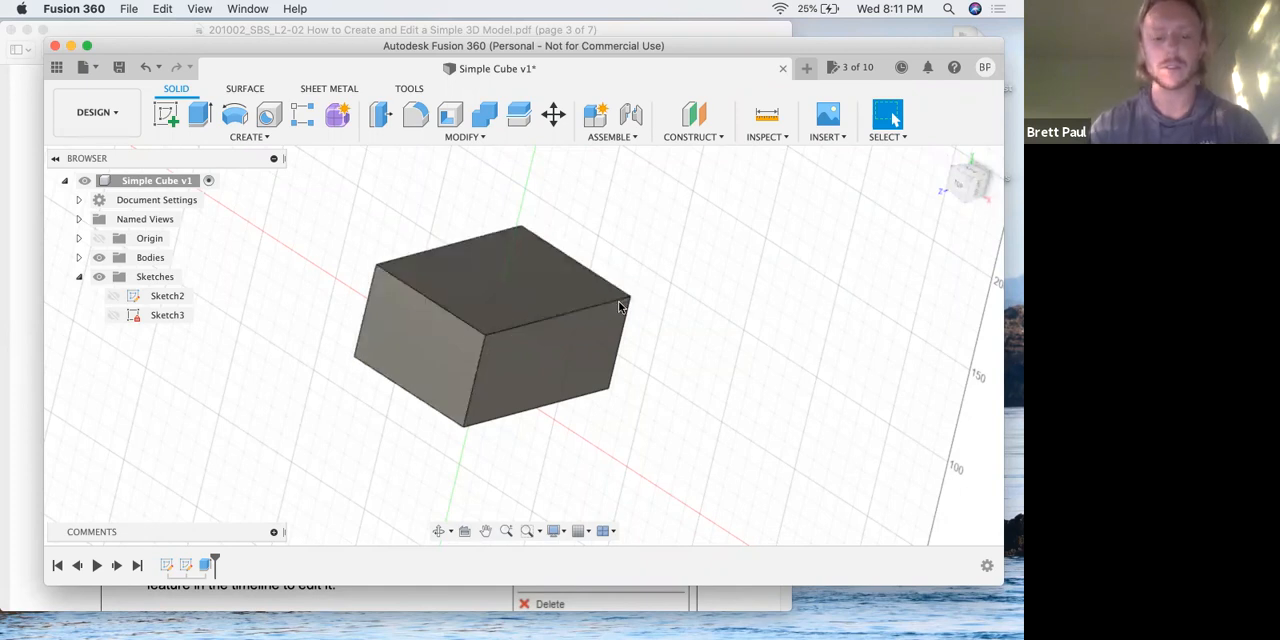
mouse_move(700, 263)
middle_mouse_down("shift")
mouse_move(674, 323)
mouse_move(680, 300)
mouse_move(654, 257)
mouse_move(703, 263)
middle_mouse_up("shift")
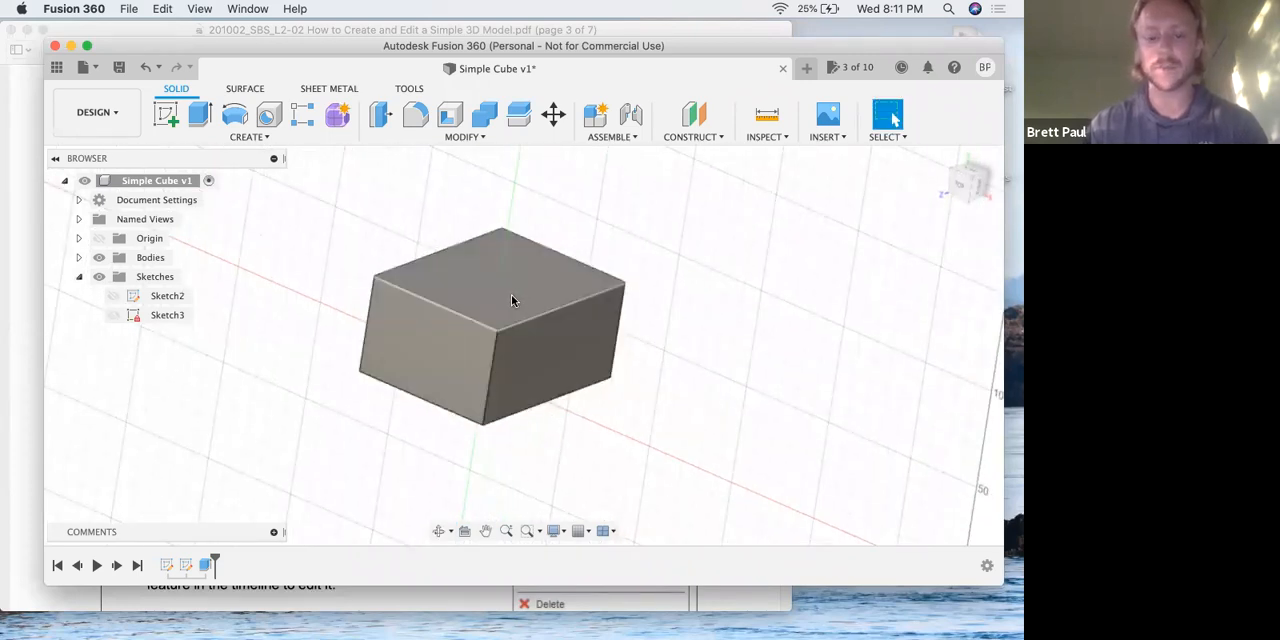
Switch to the lesson PDF in Preview and read step 8 about editing the extrude feature.
key("ctrl+Up")
left_click(476, 380)
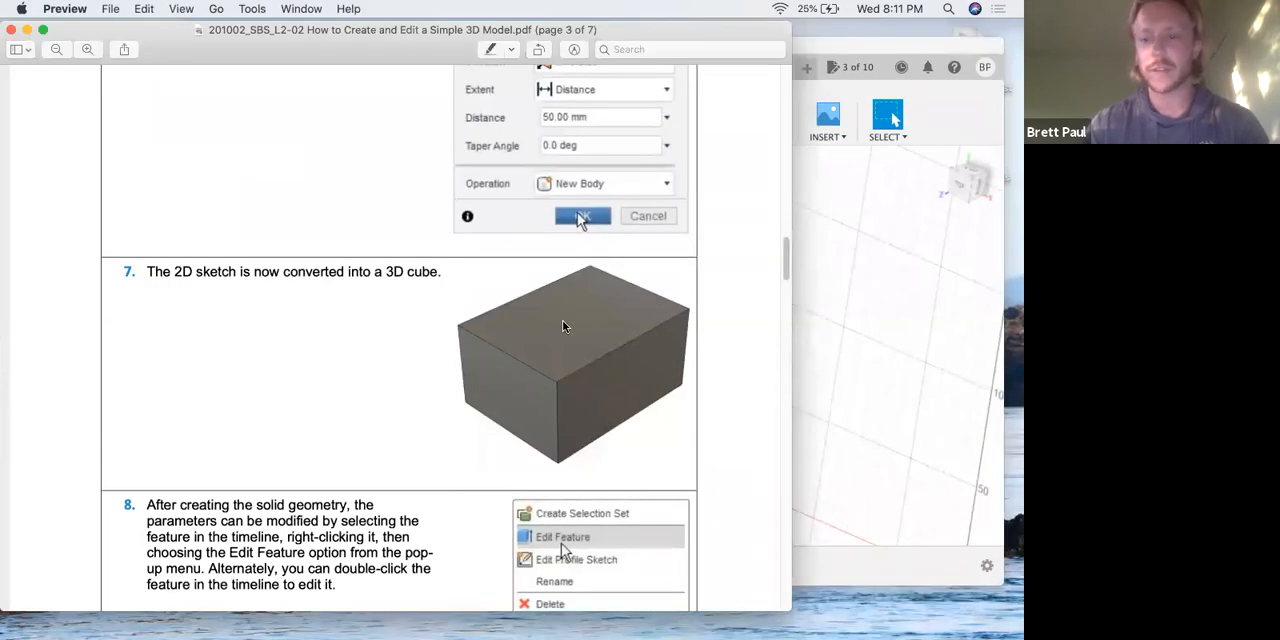
scroll(386, 351, "up", 1)
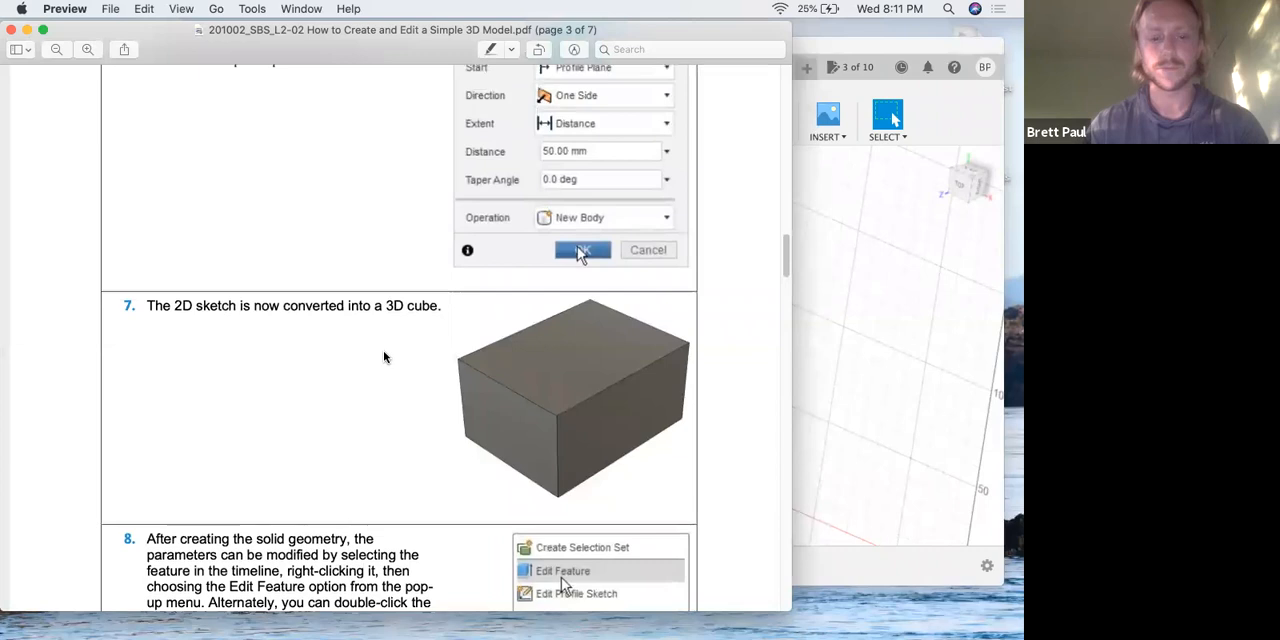
scroll(383, 350, "down", 3)
scroll(383, 351, "down", 2)
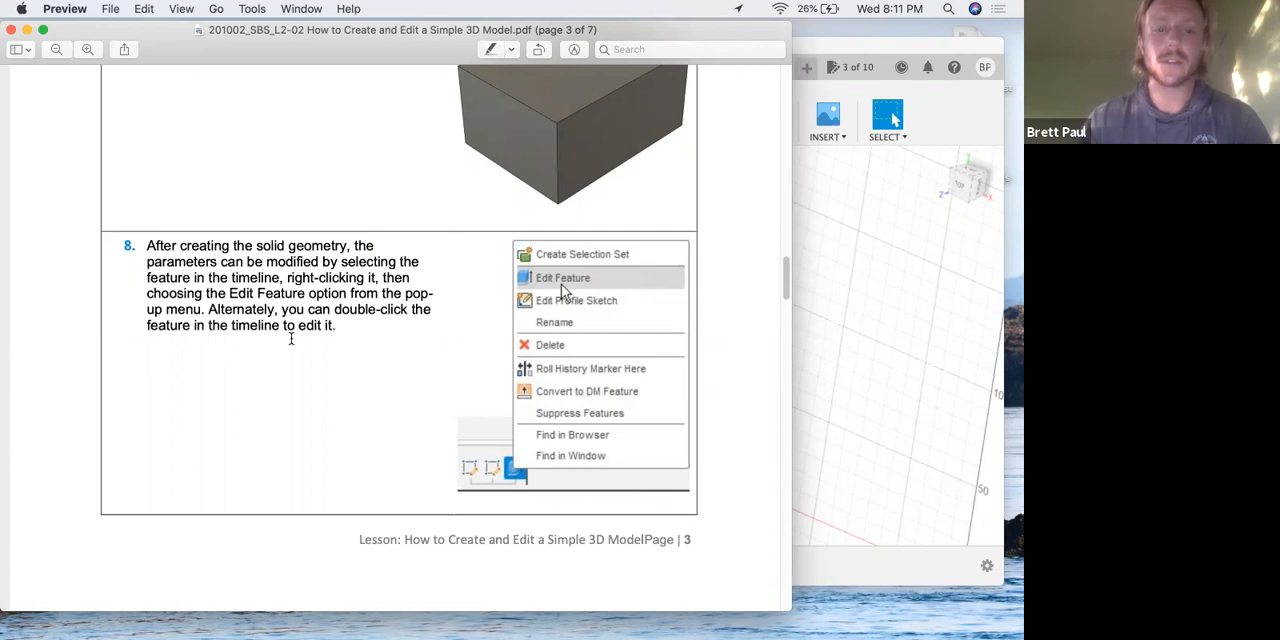
Switch to Fusion 360 and open the cube's extrude feature in the timeline for editing.
left_click(798, 213)
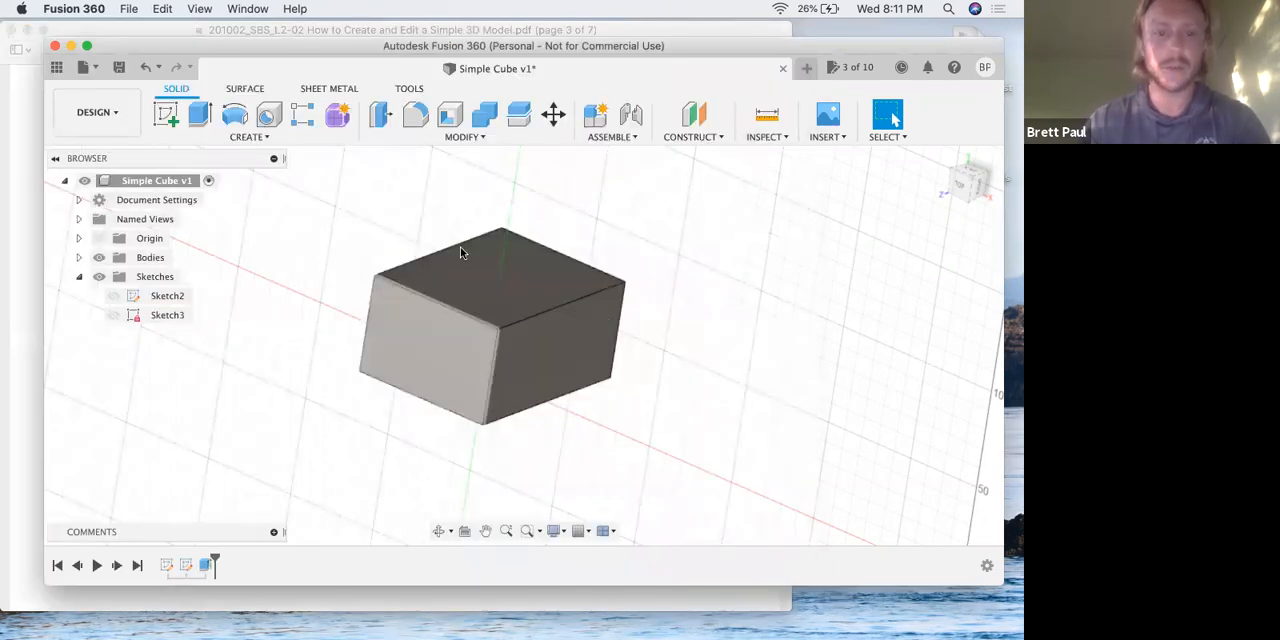
left_click_drag(684, 46, 681, 28)
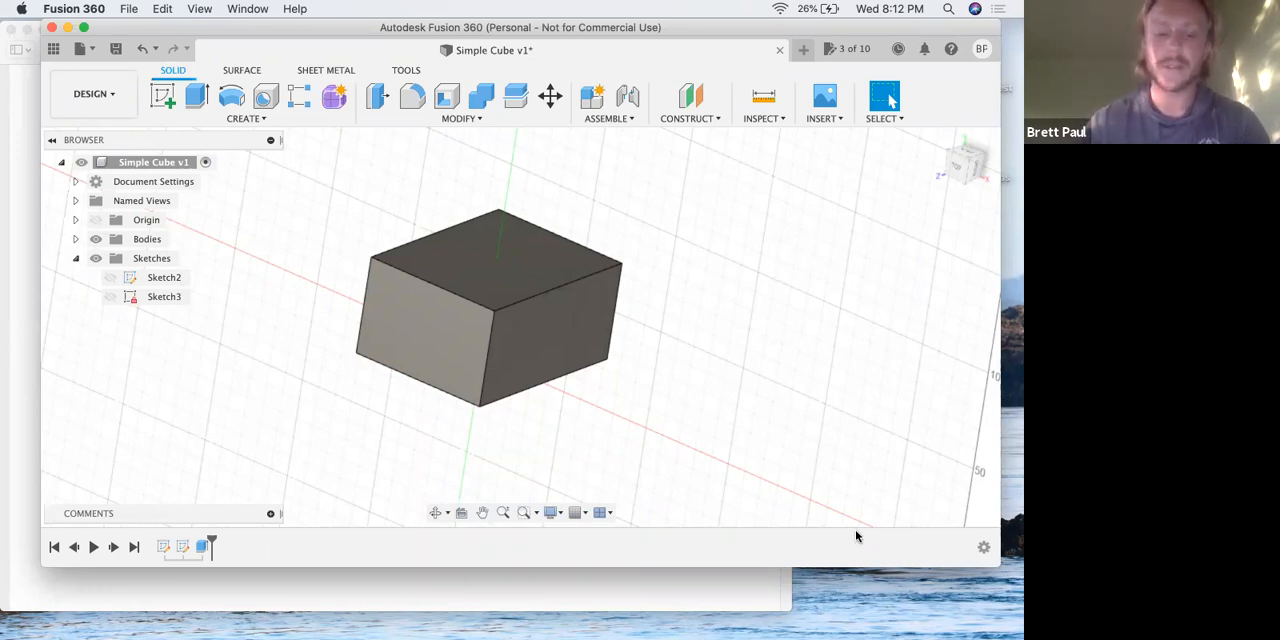
left_click(200, 549)
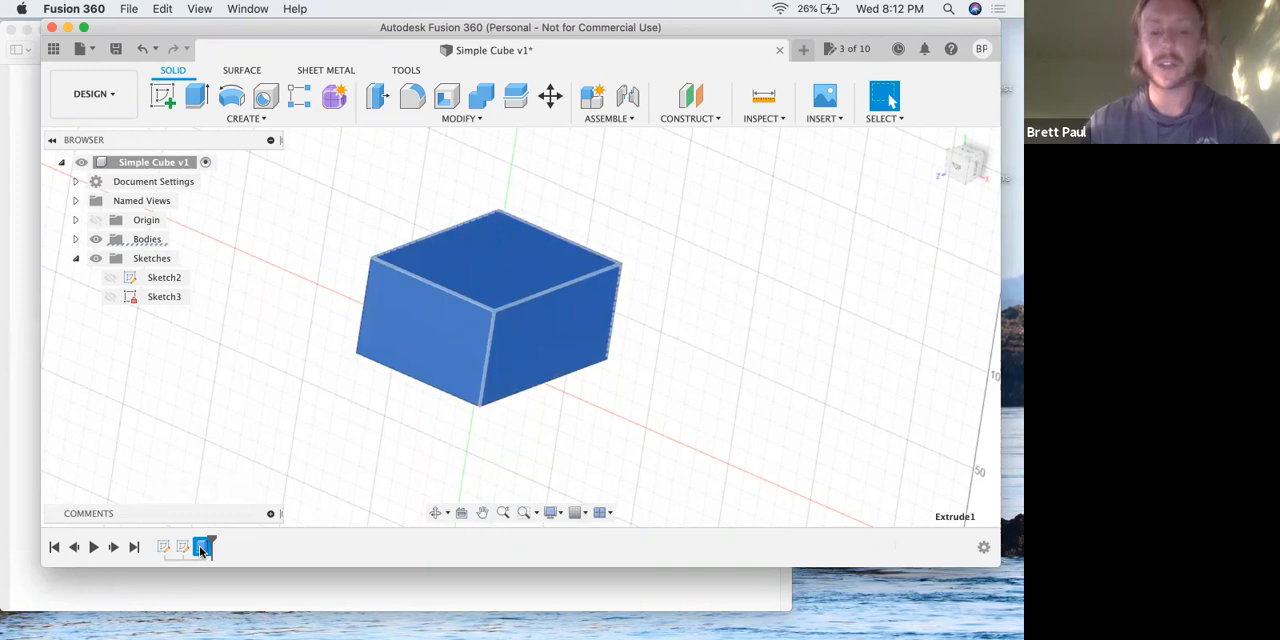
right_click(201, 549)
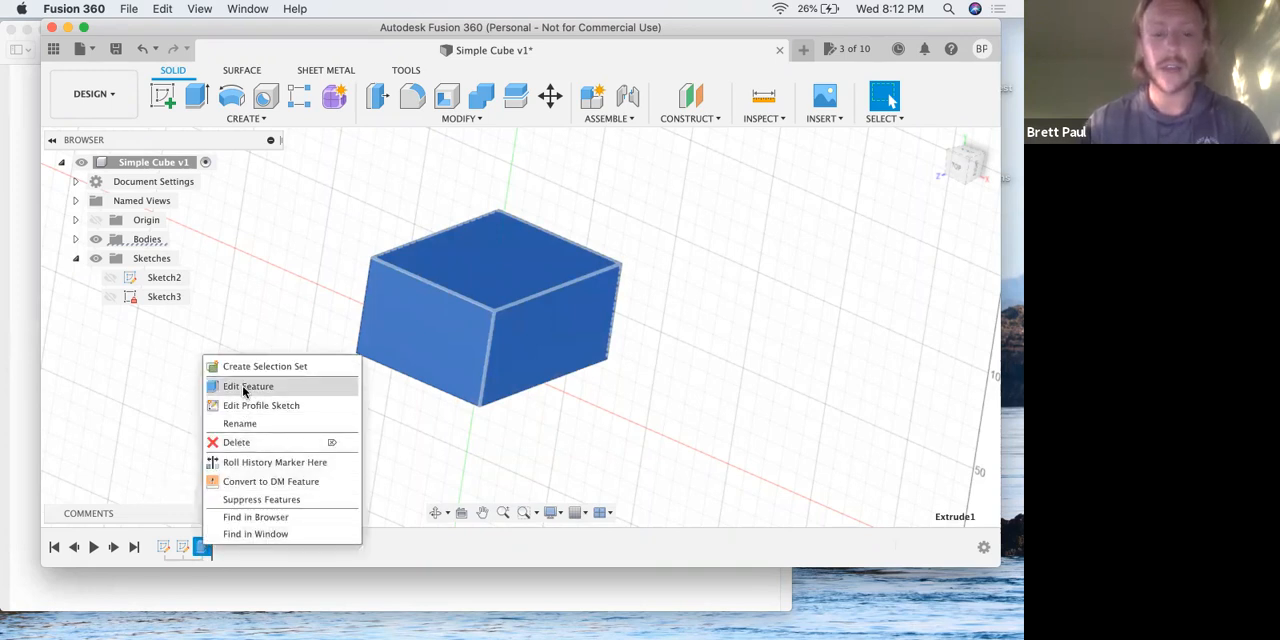
left_click(152, 414)
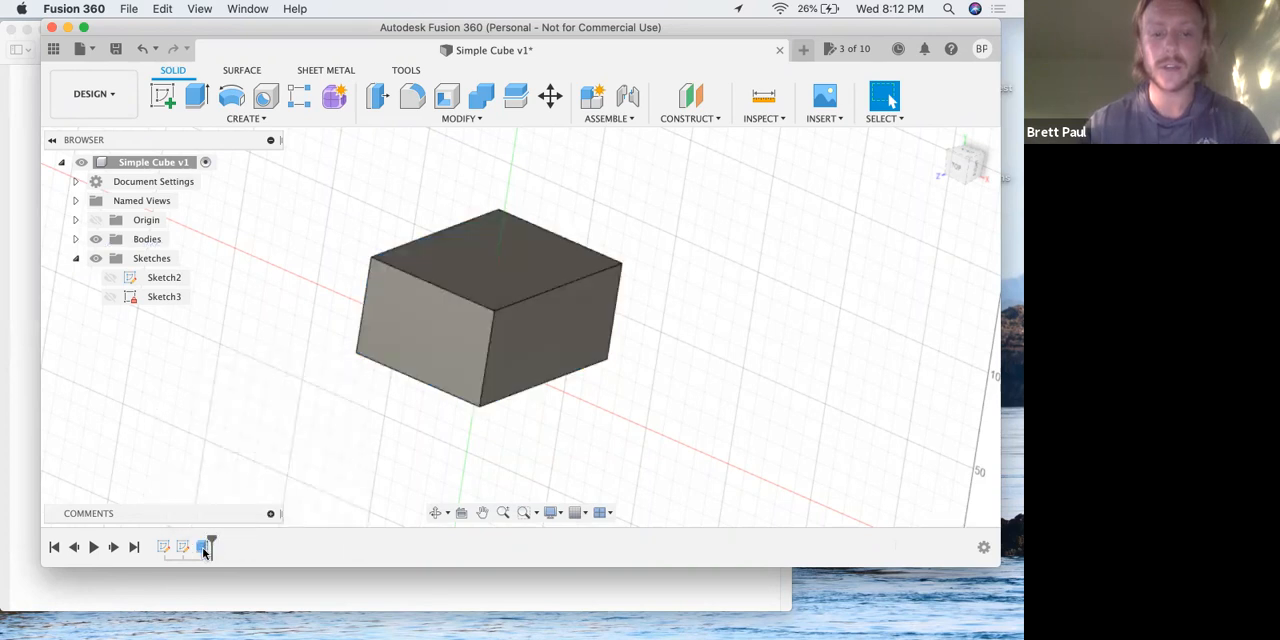
double_click(203, 548)
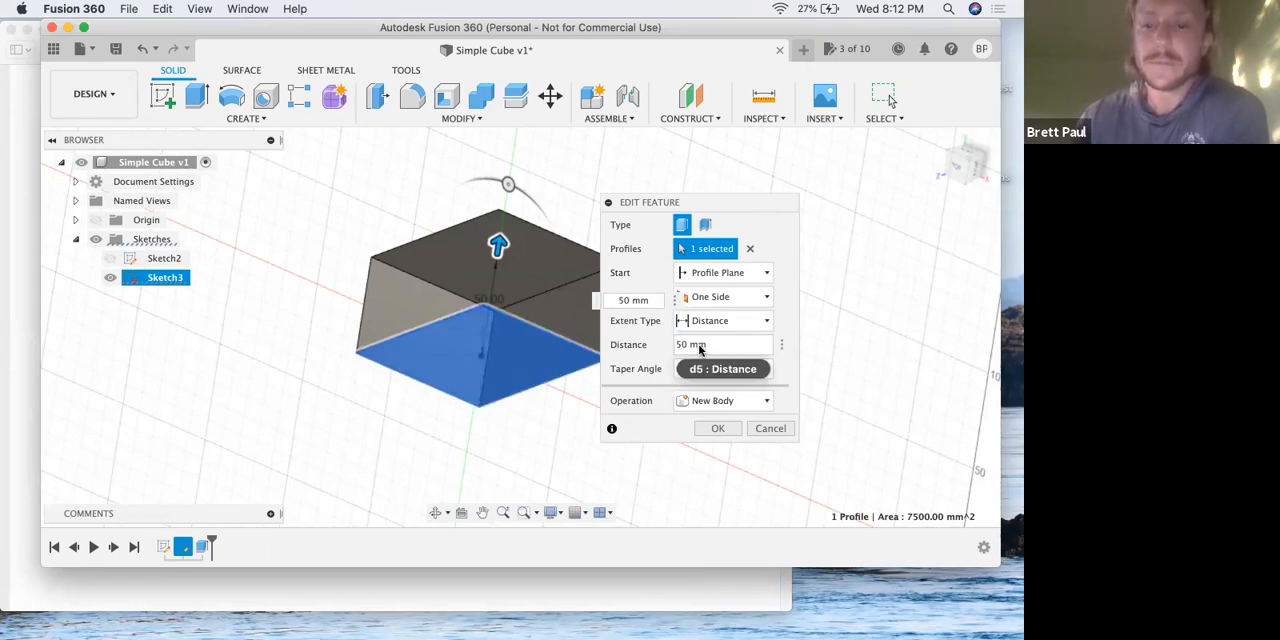
Check step 9 of the lesson PDF in Preview and set the cube's extrusion distance to 55 mm in Fusion 360.
key("ctrl+Up")
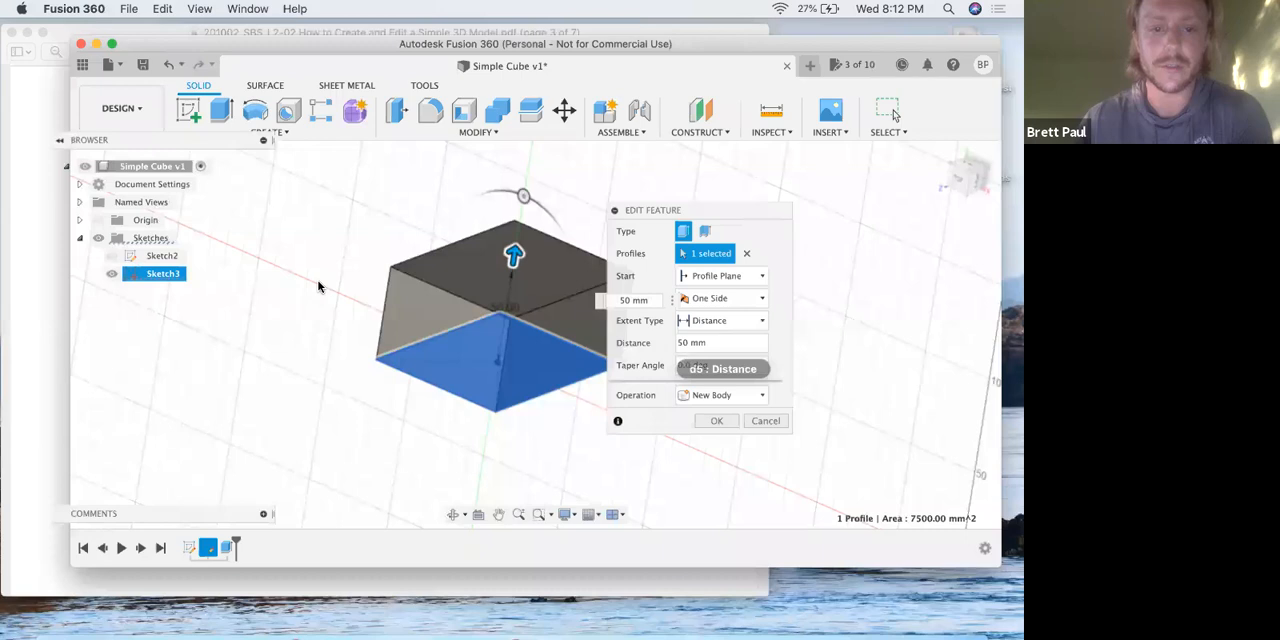
left_click(267, 317)
scroll(266, 309, "down", 8)
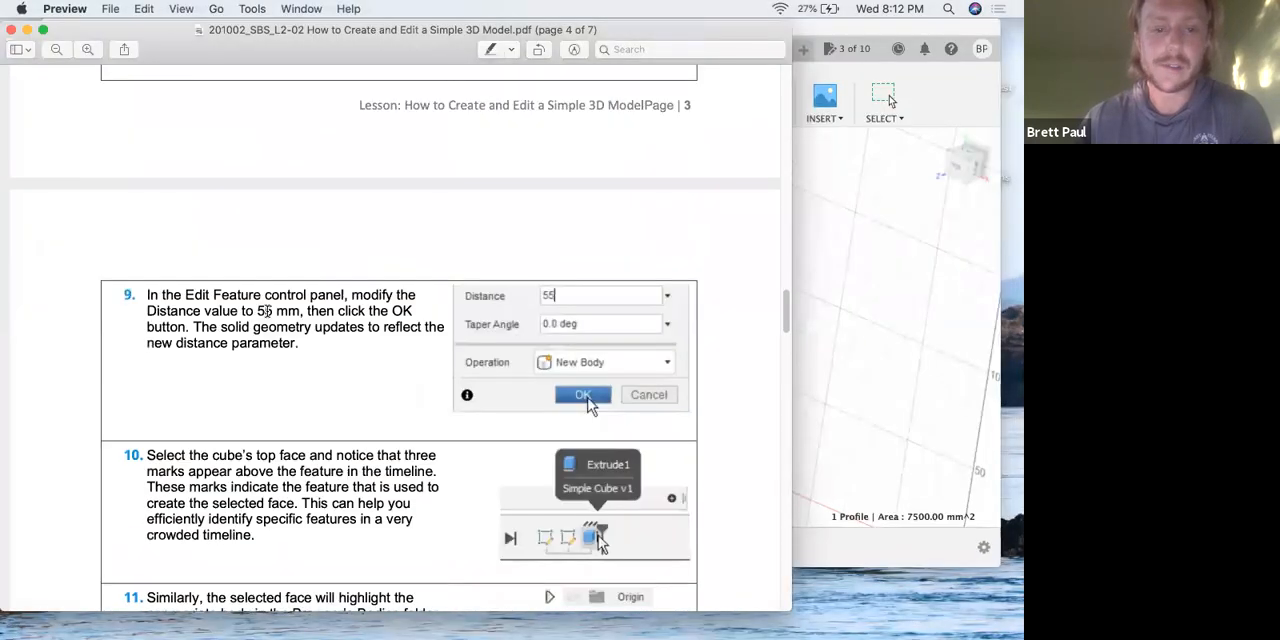
key("ctrl+Up")
left_click(648, 386)
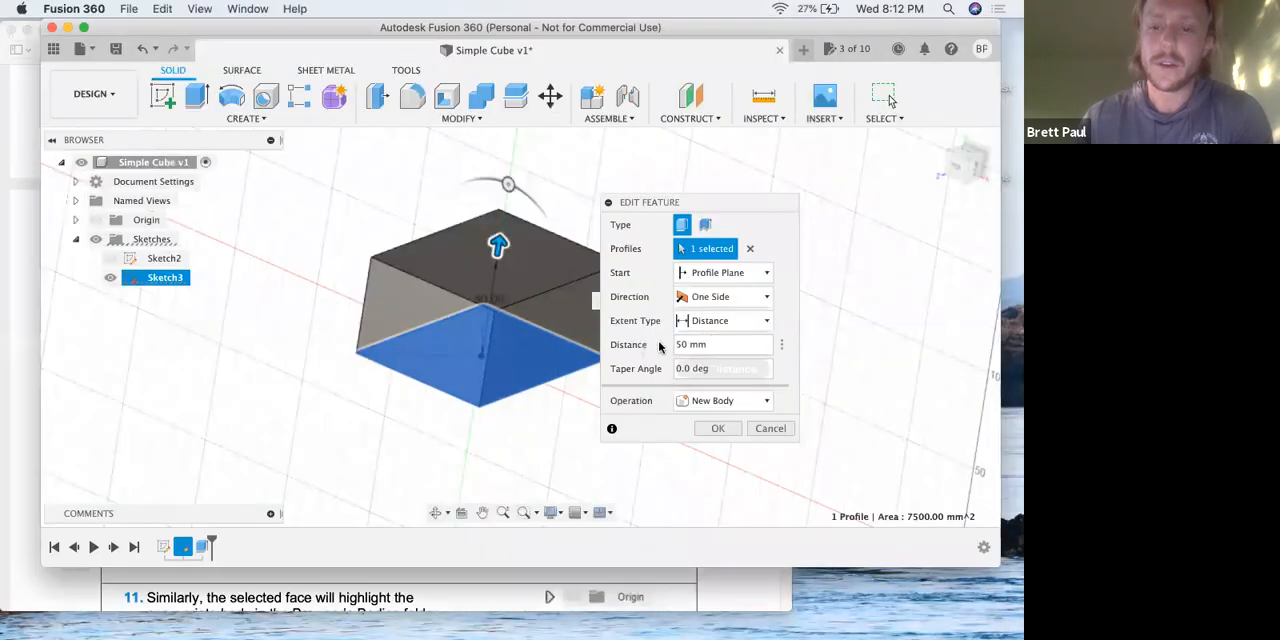
type("55")
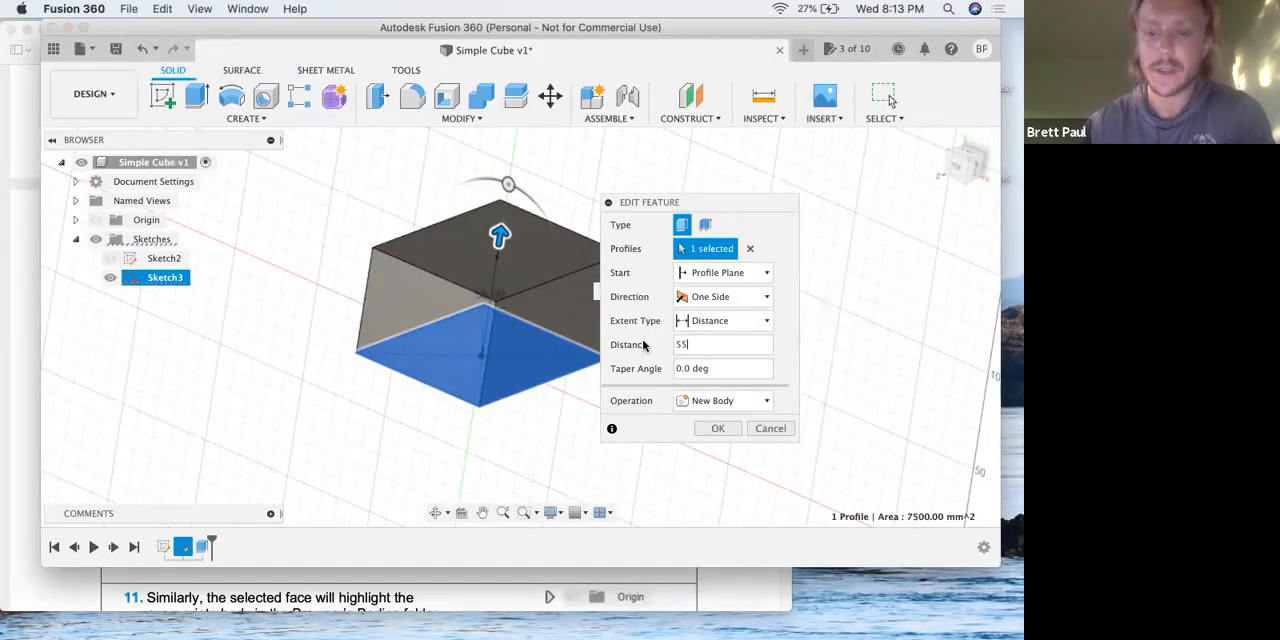
key("Return")
Switch to the lesson PDF in Preview and read steps 9 to 11 on the edited feature and face selection.
key("ctrl+Up")
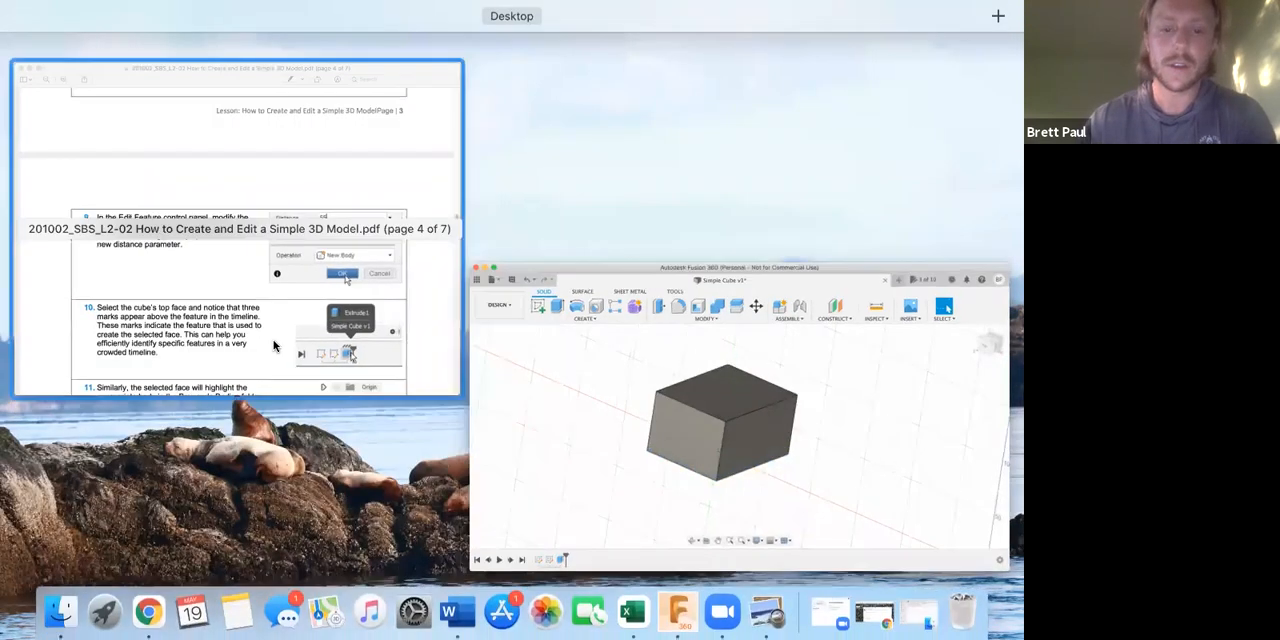
left_click(265, 340)
scroll(273, 342, "down", 2)
scroll(270, 341, "down", 2)
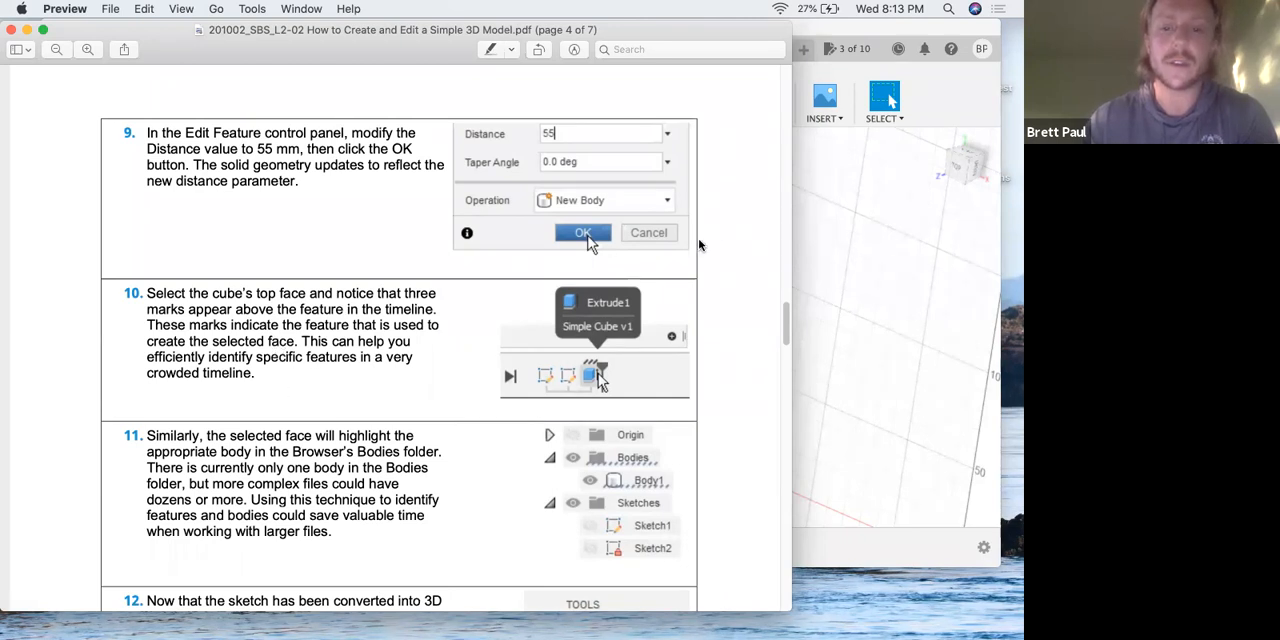
Switch to Fusion 360 and inspect the edited cube from the front and from an upright angled view.
left_click(808, 194)
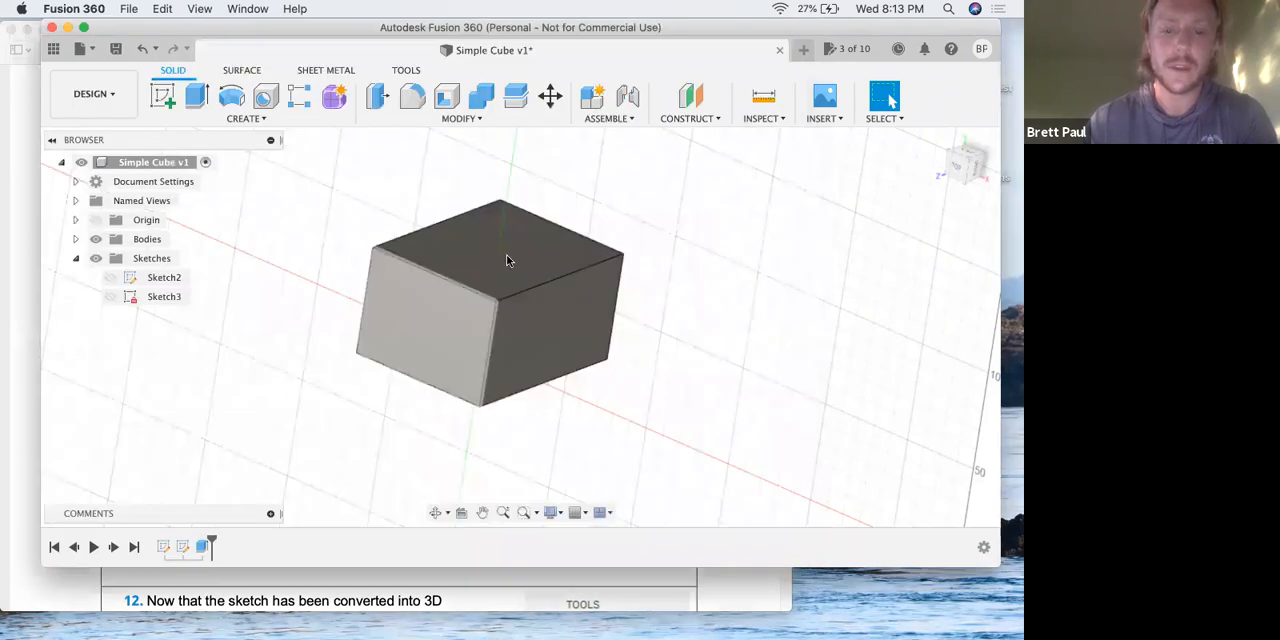
key("ctrl+Up")
left_click(485, 371)
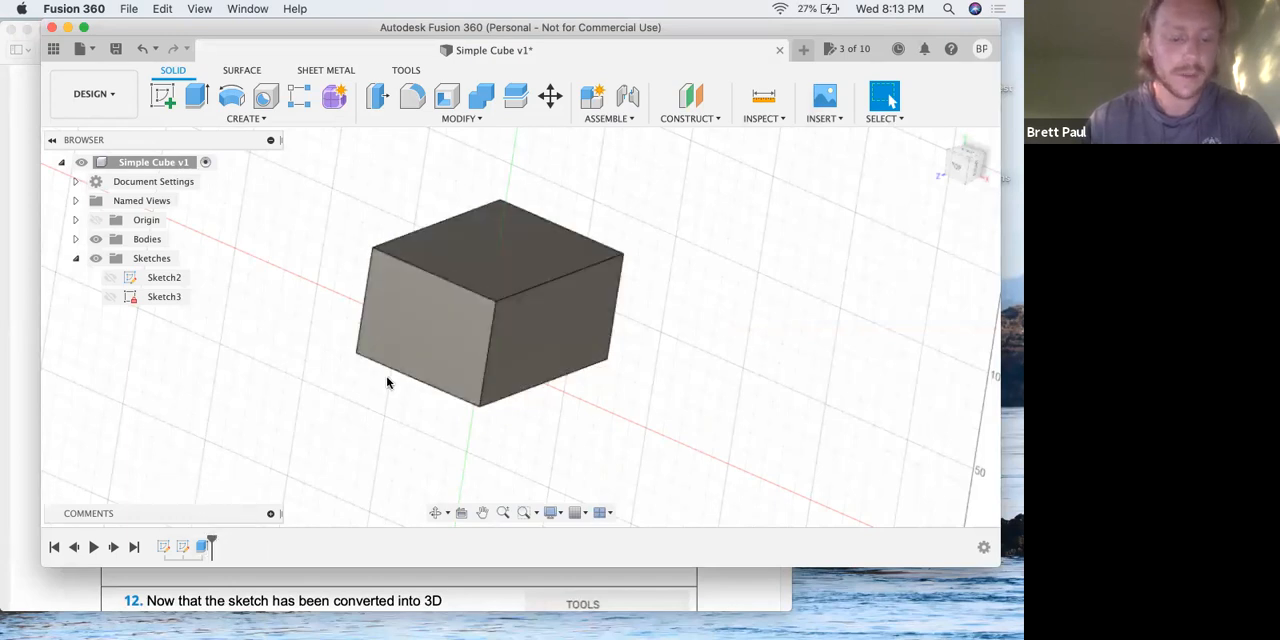
middle_click_drag(389, 374, 500, 340, "shift")
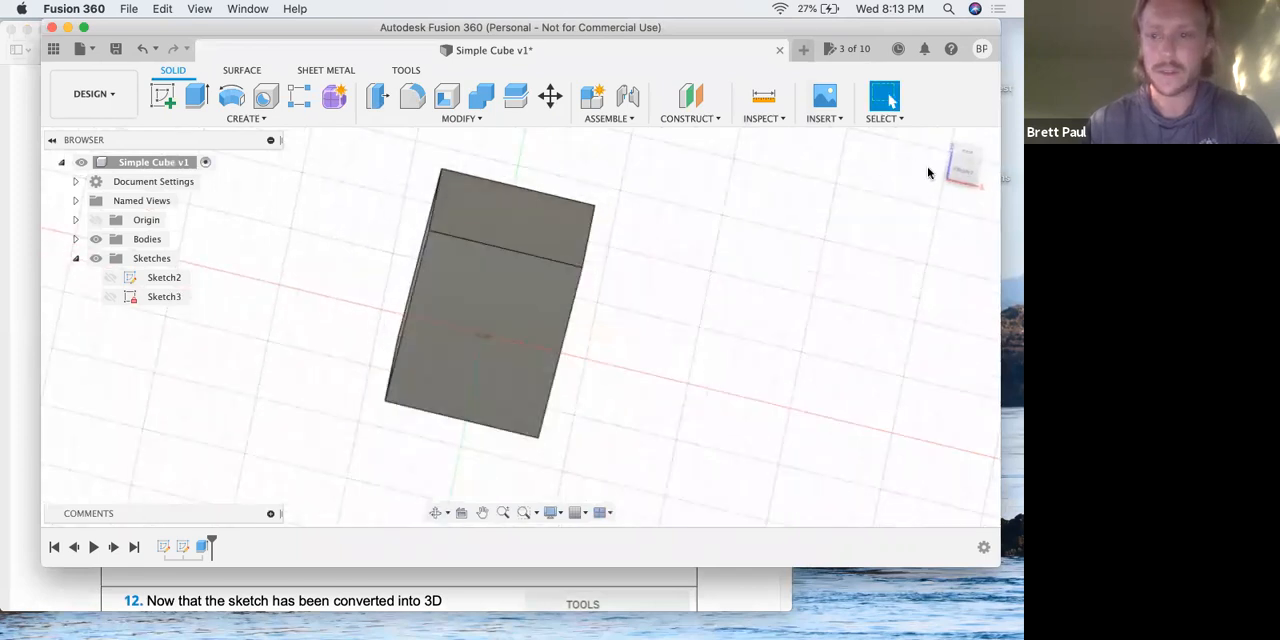
left_click(956, 169)
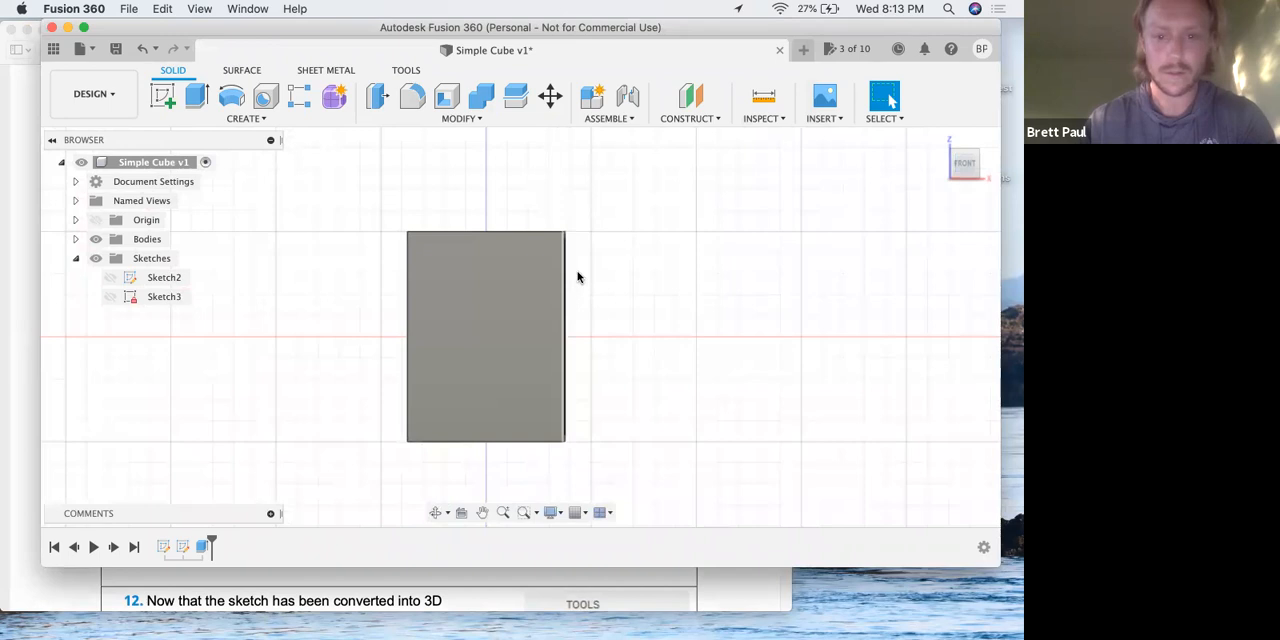
middle_click_drag(574, 275, 517, 297, "shift")
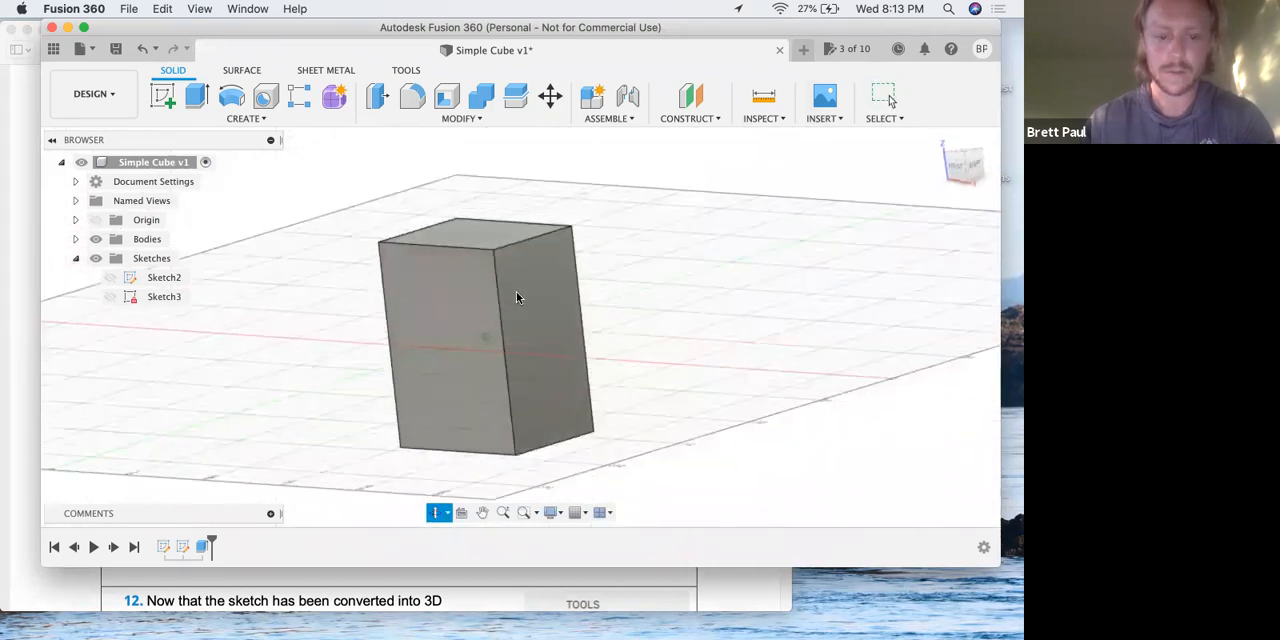
Return to the lesson PDF in Preview and read steps 10 to 12 on identifying features and opening the Fillet tool.
key("ctrl+Up")
left_click(320, 299)
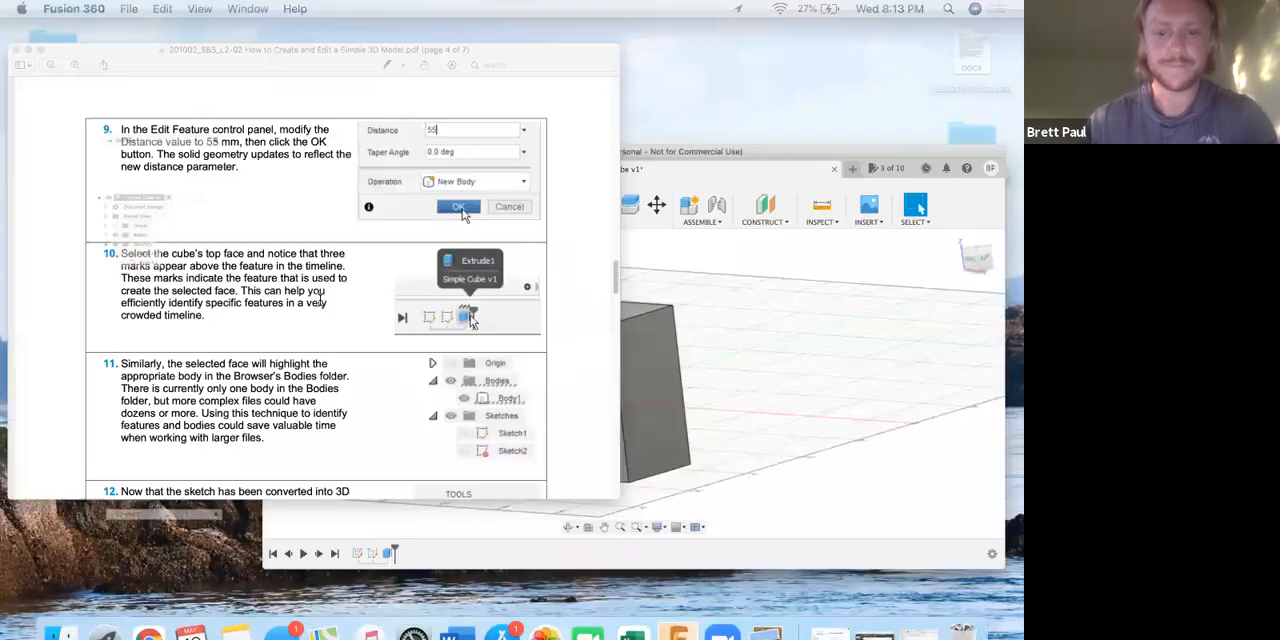
scroll(295, 295, "down", 2)
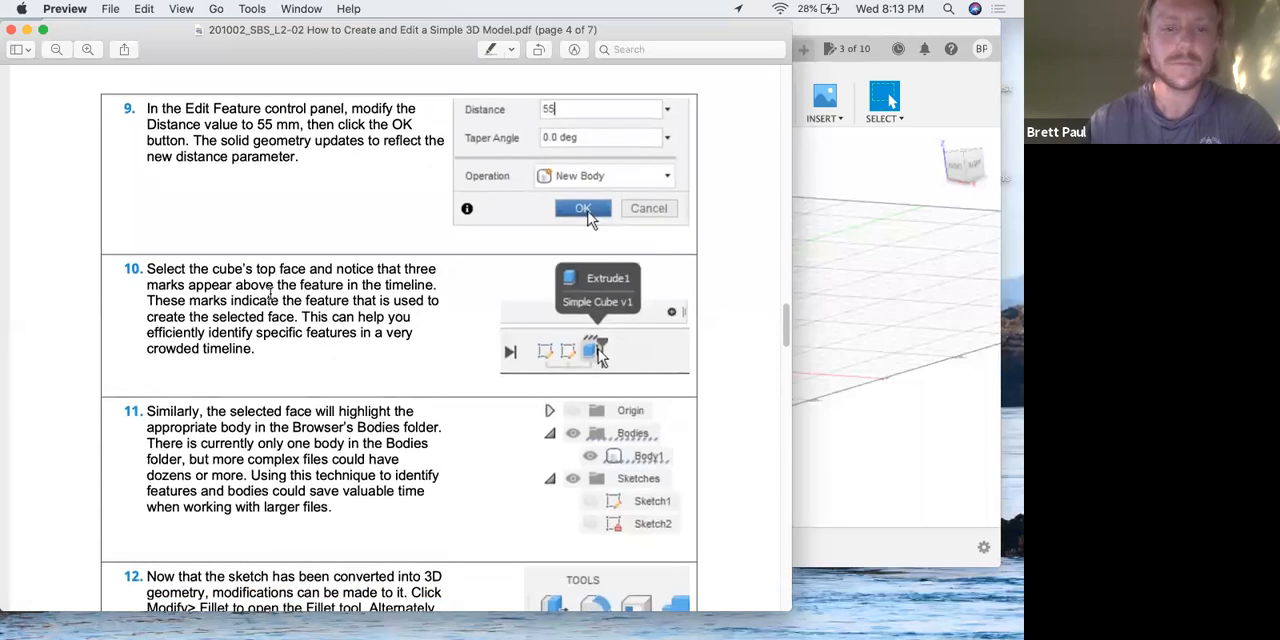
scroll(265, 296, "down", 3)
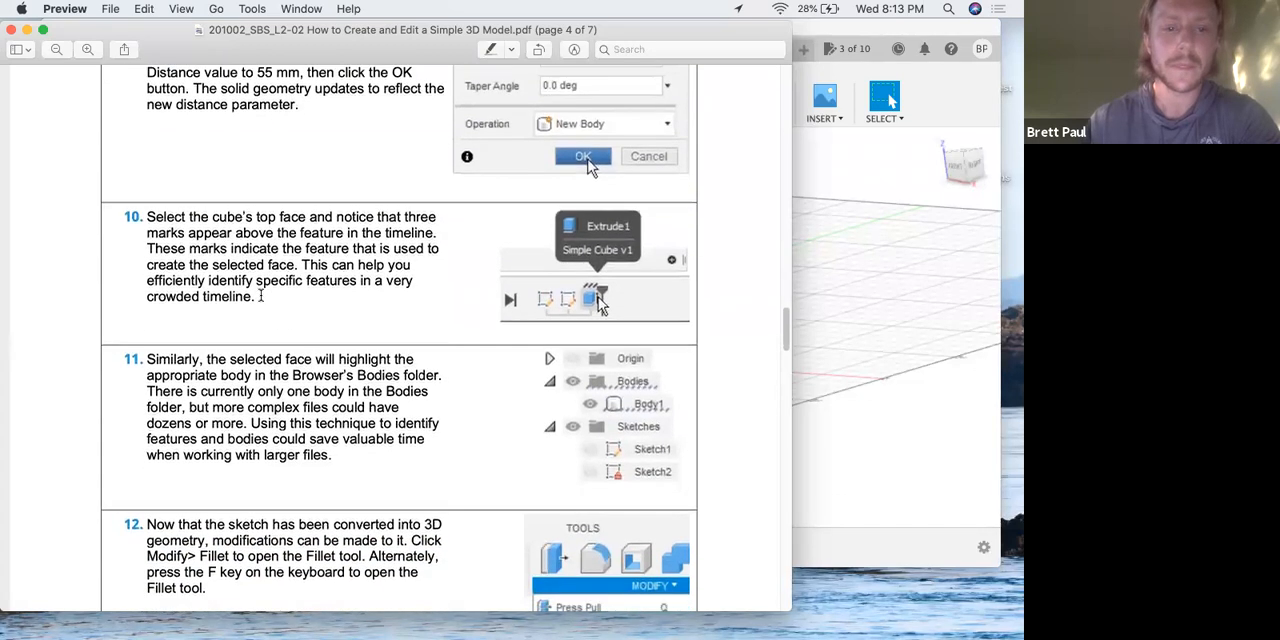
Read steps 10 to 12 of the lesson PDF, then switch to Fusion 360 and inspect the browser's Bodies folder.
scroll(260, 295, "down", 2)
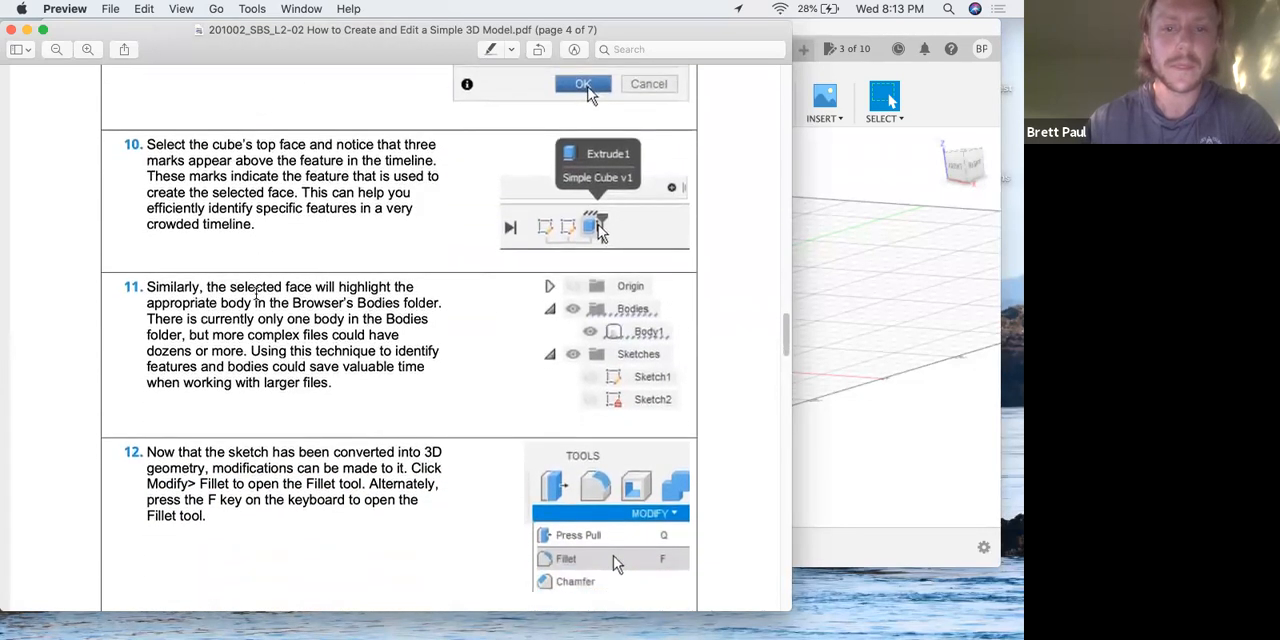
scroll(257, 295, "down", 2)
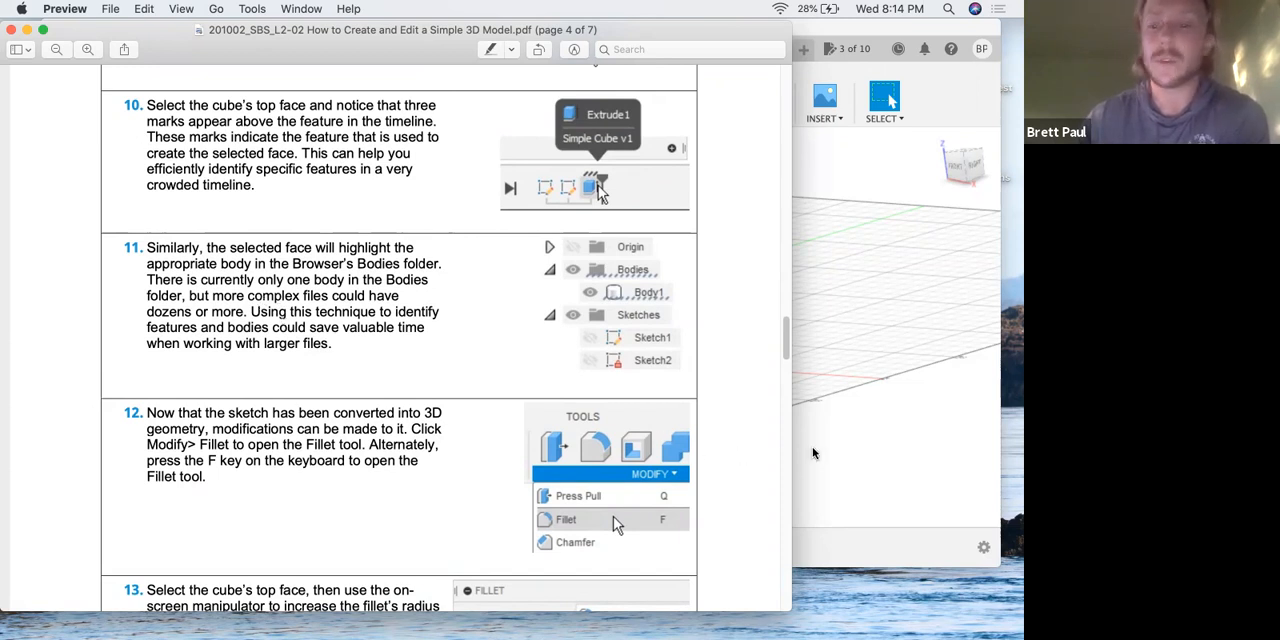
left_click(849, 461)
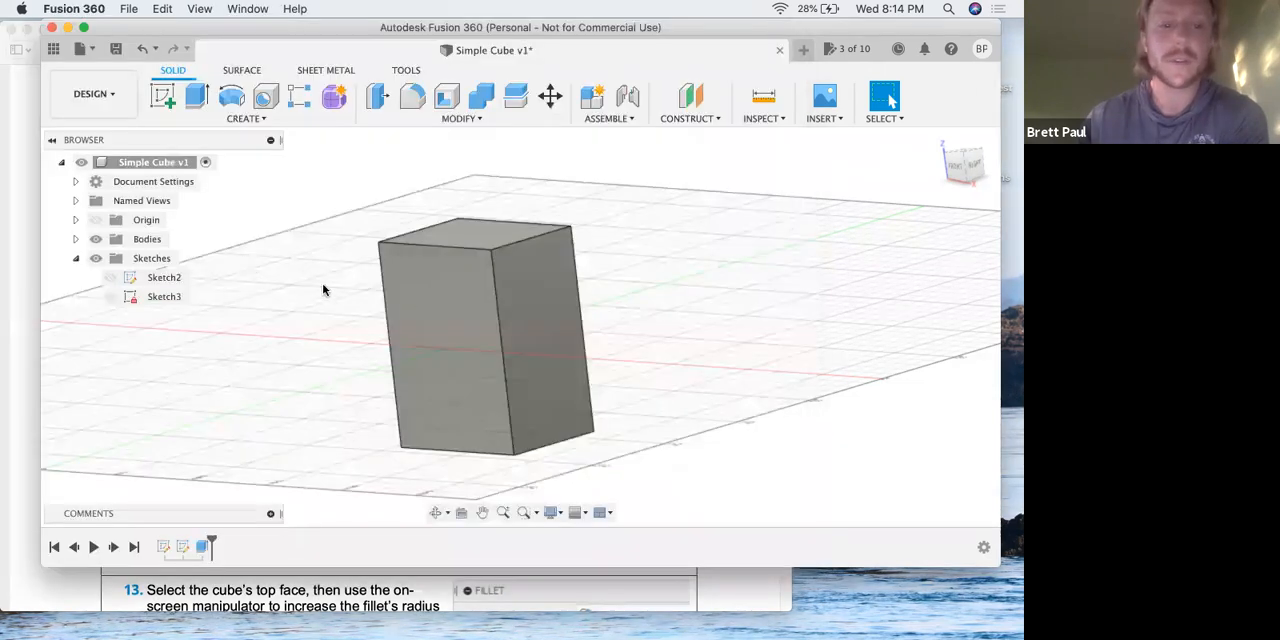
left_click(75, 239)
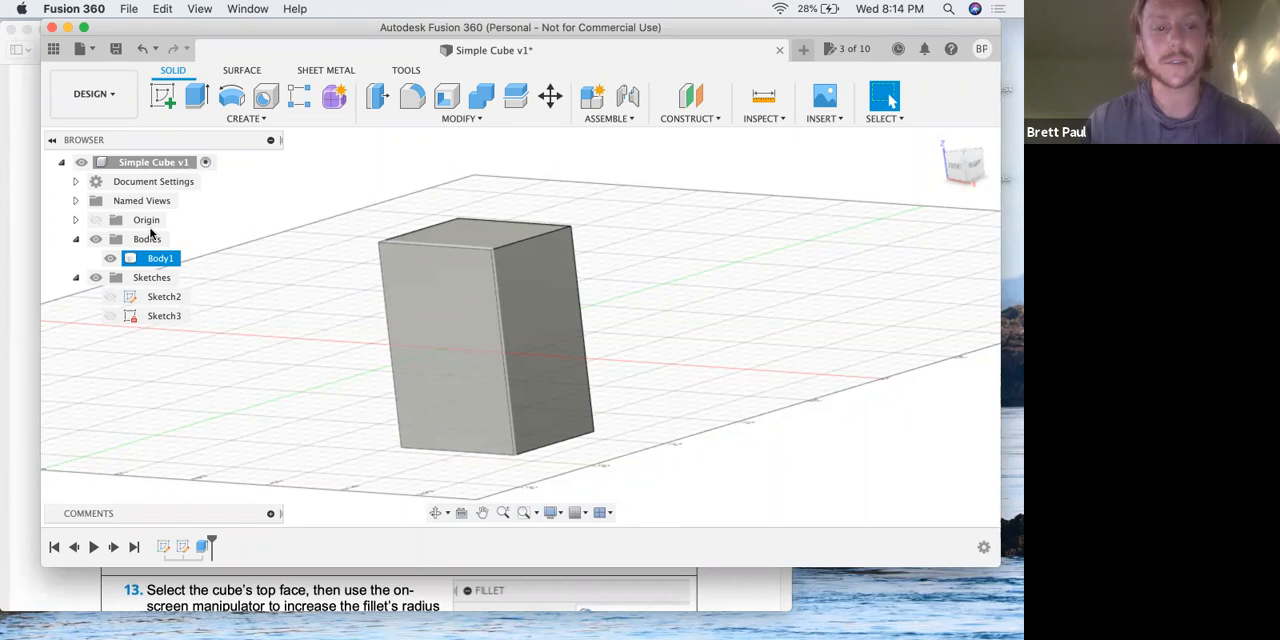
left_click(76, 239)
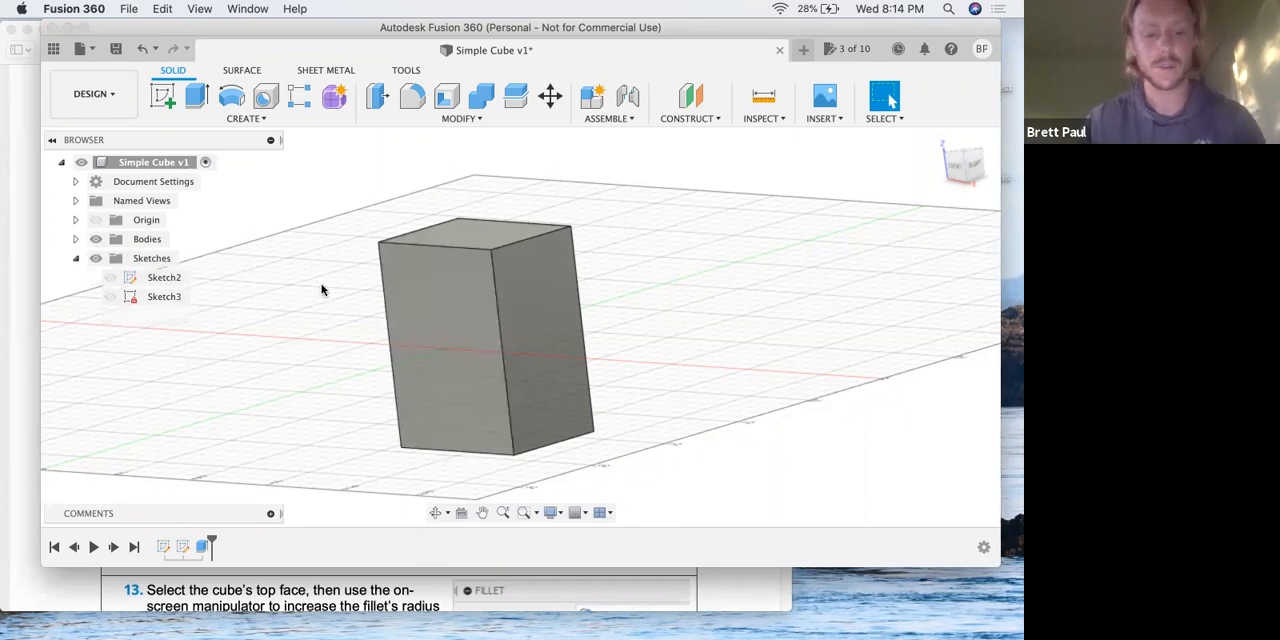
Switch to the lesson PDF in Preview and read steps 12 to 14 on filleting the top face and creating a sketch.
key("ctrl+Up")
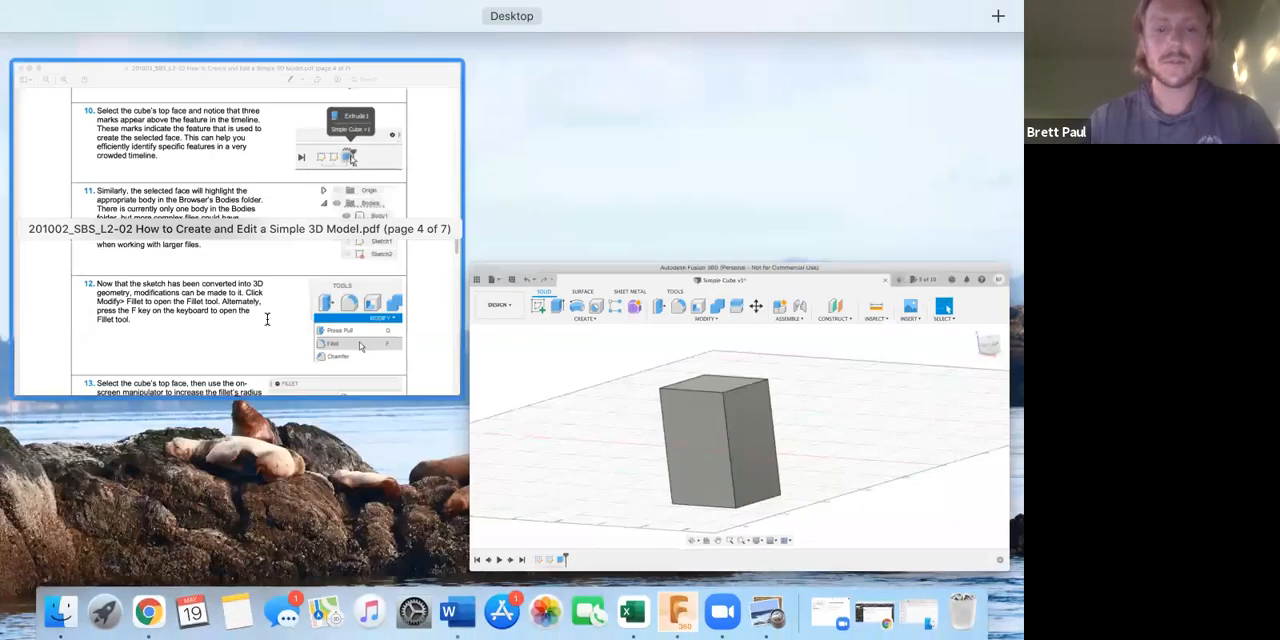
left_click(275, 315)
scroll(267, 319, "down", 3)
scroll(267, 319, "down", 3)
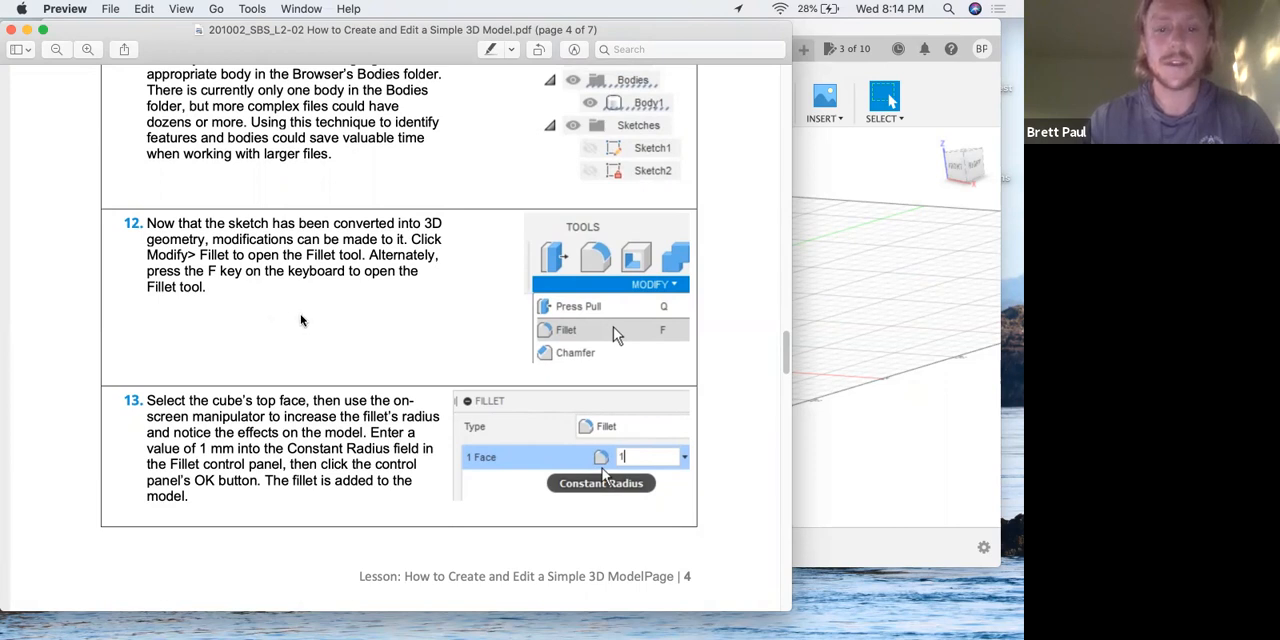
scroll(302, 320, "down", 2)
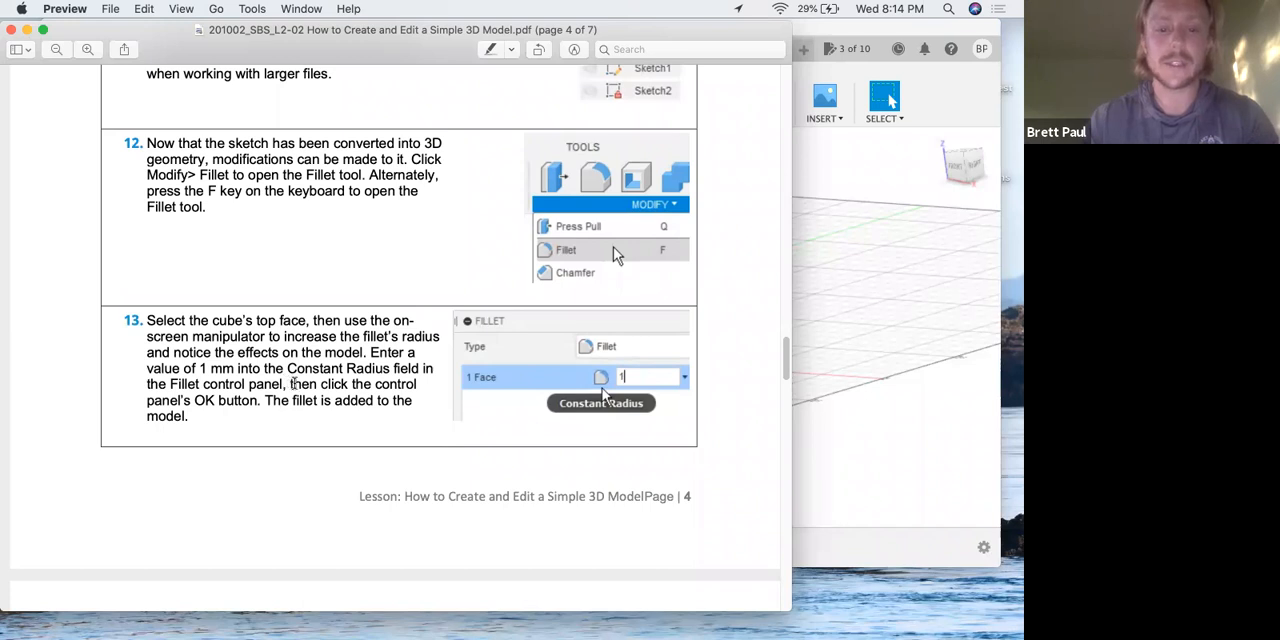
scroll(292, 385, "down", 4)
scroll(294, 389, "down", 8)
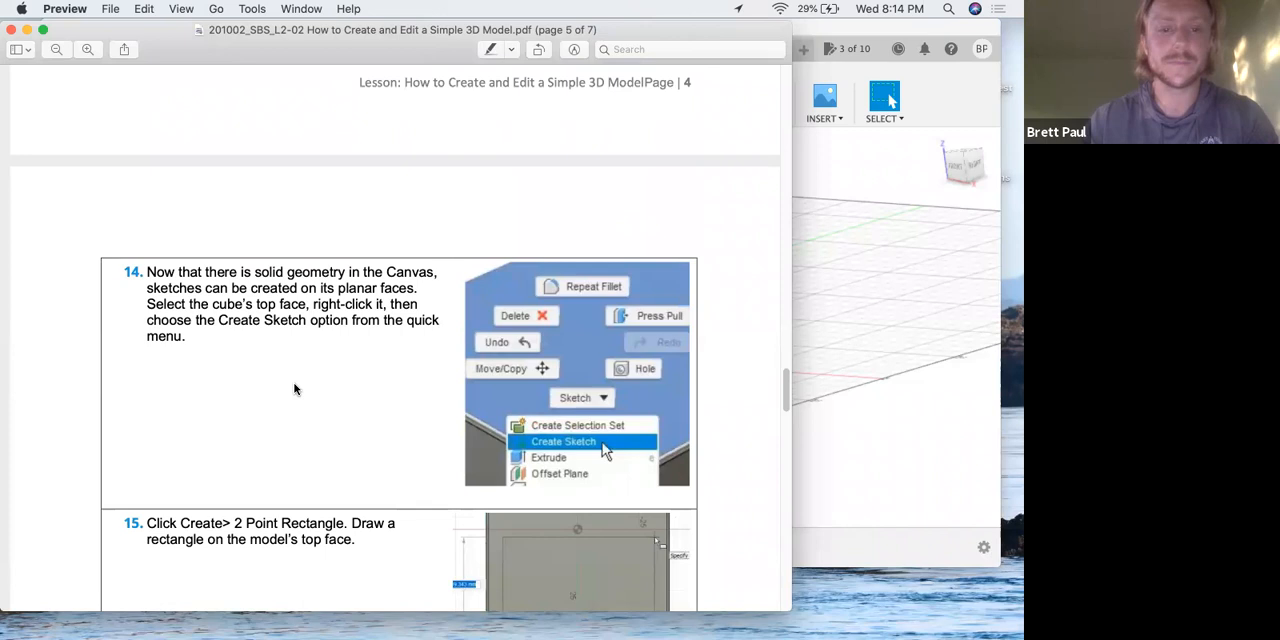
Recheck the Fillet instructions in steps 12 and 13 of the lesson PDF and look over steps 14 and 15.
scroll(294, 389, "up", 7)
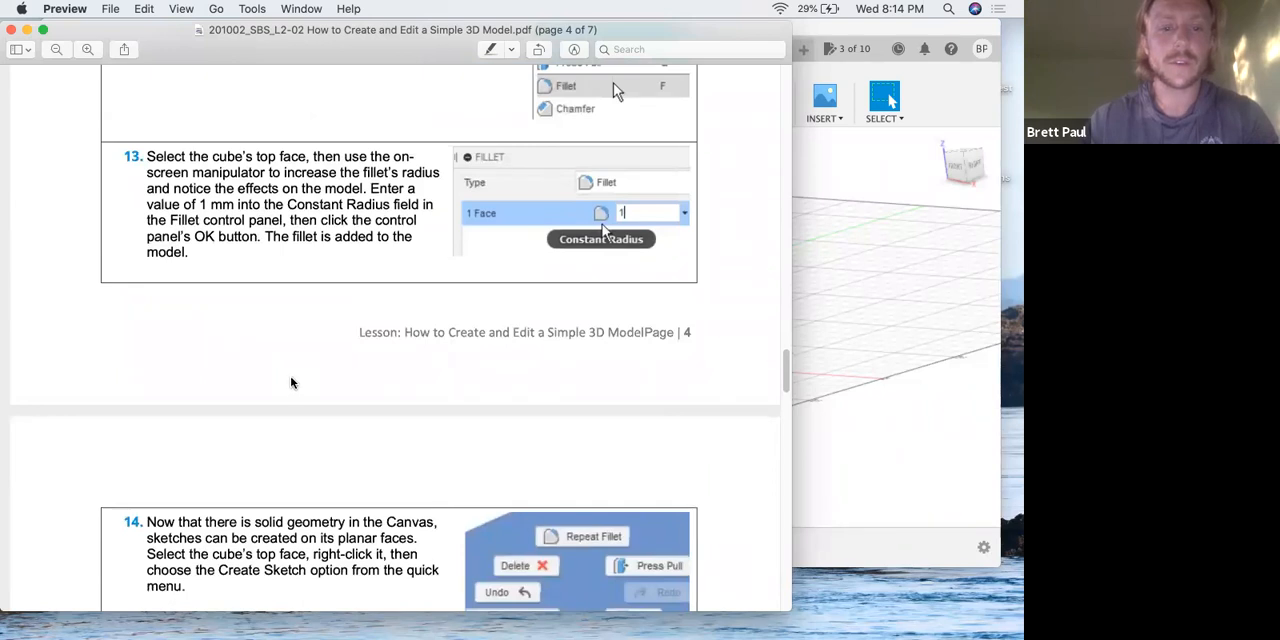
scroll(296, 378, "up", 4)
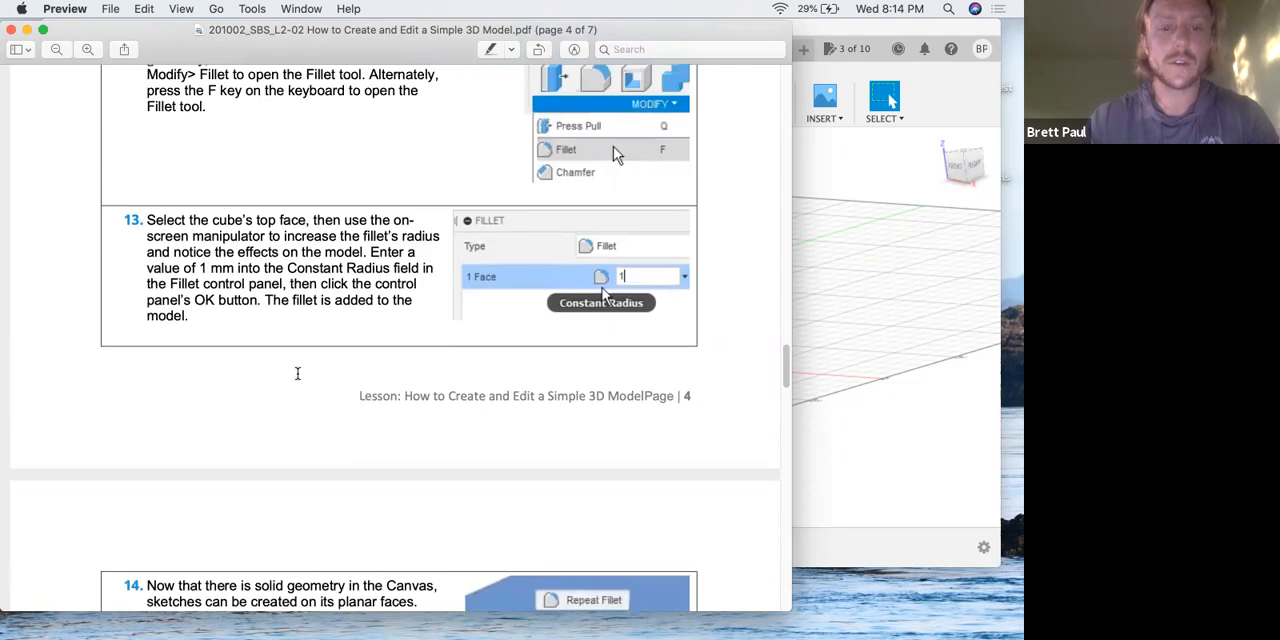
scroll(297, 373, "up", 3)
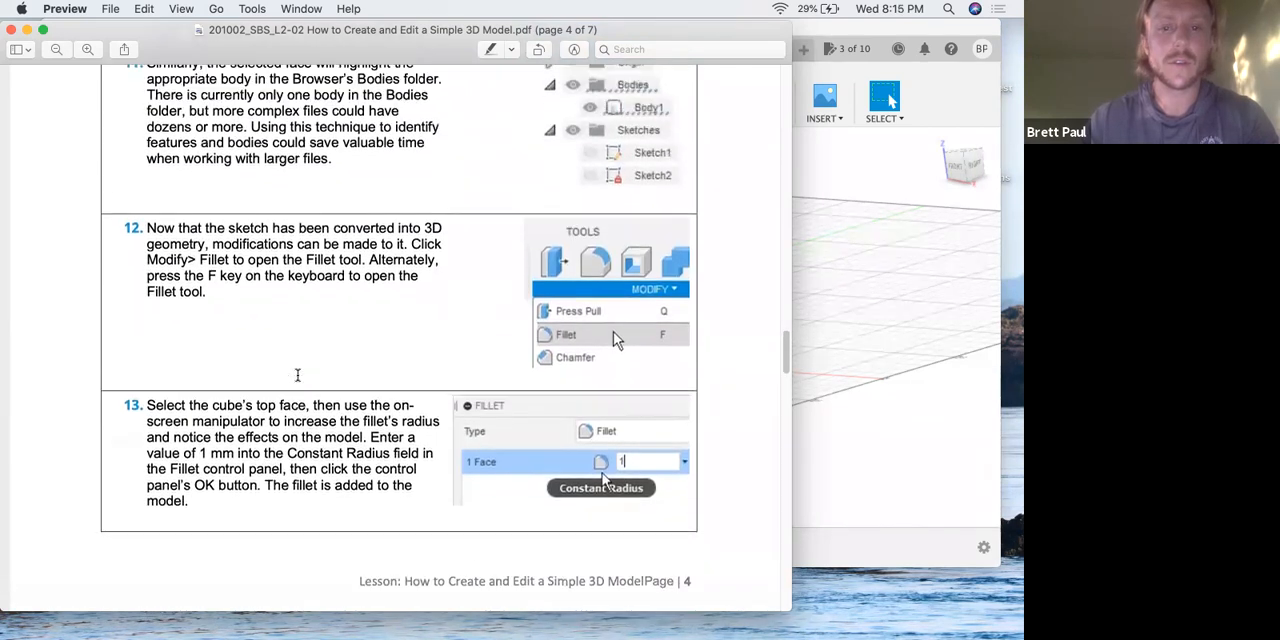
scroll(297, 374, "down", 10)
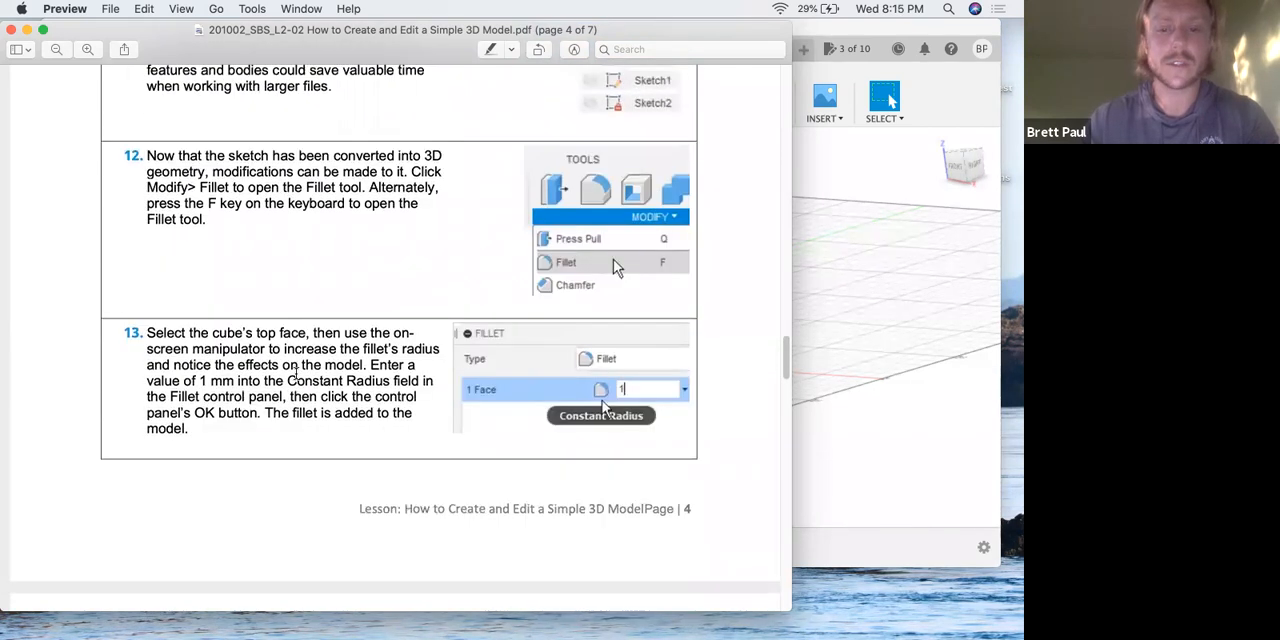
scroll(297, 373, "down", 8)
scroll(297, 373, "up", 9)
scroll(415, 410, "down", 6)
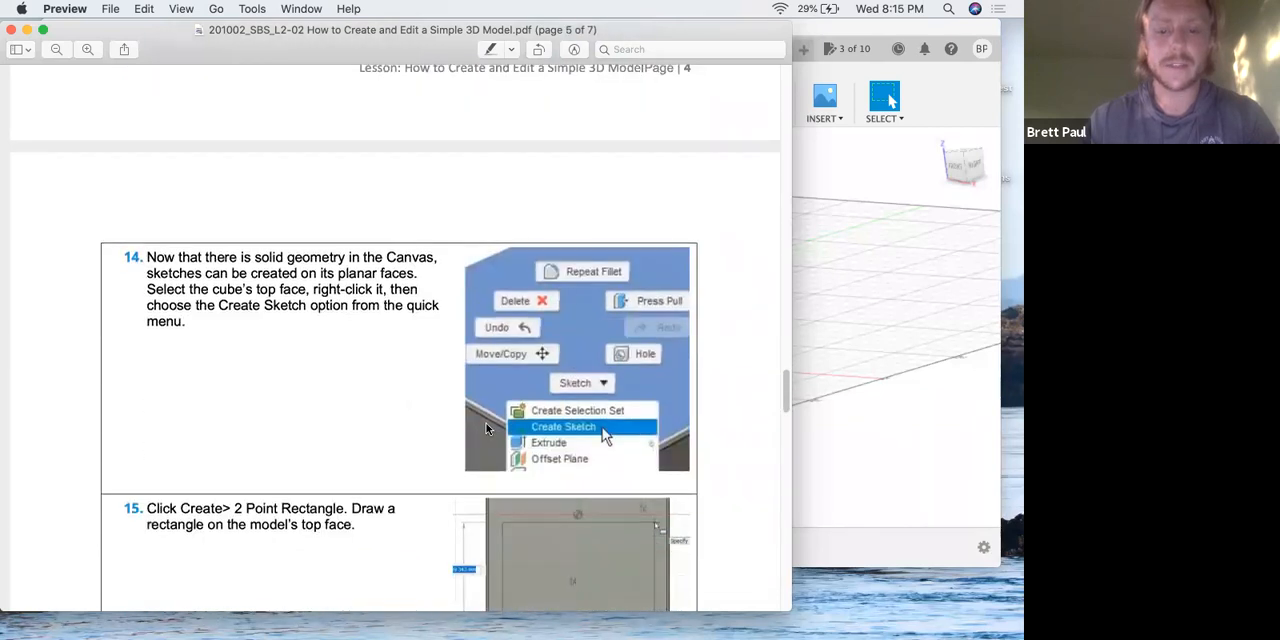
scroll(460, 420, "down", 4)
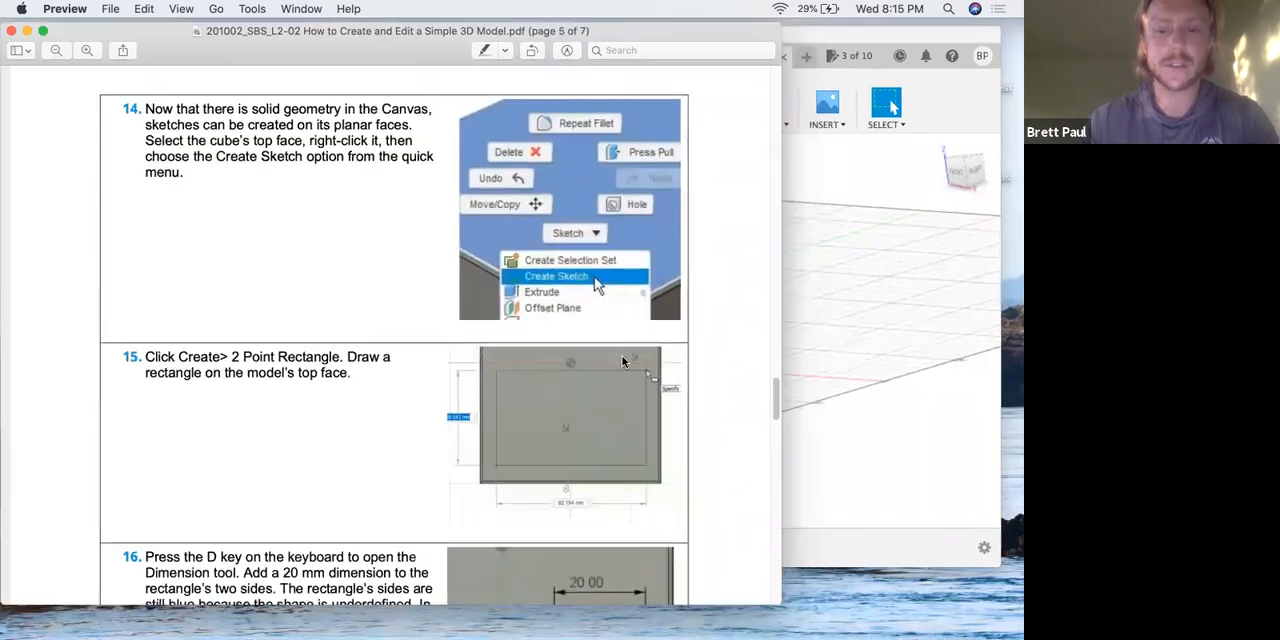
Switch to Fusion 360 and fillet the four edges of the cube's top face with a 1 mm constant radius.
key("ctrl+Up")
left_click(690, 400)
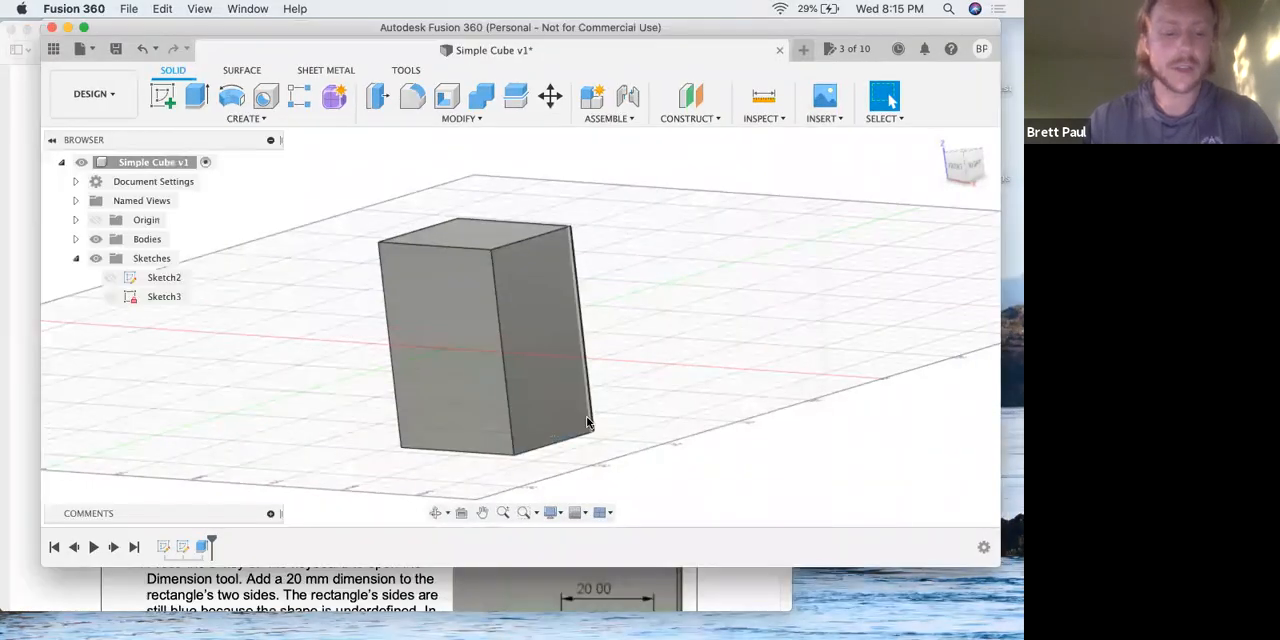
middle_click_drag(468, 306, 417, 411, "shift")
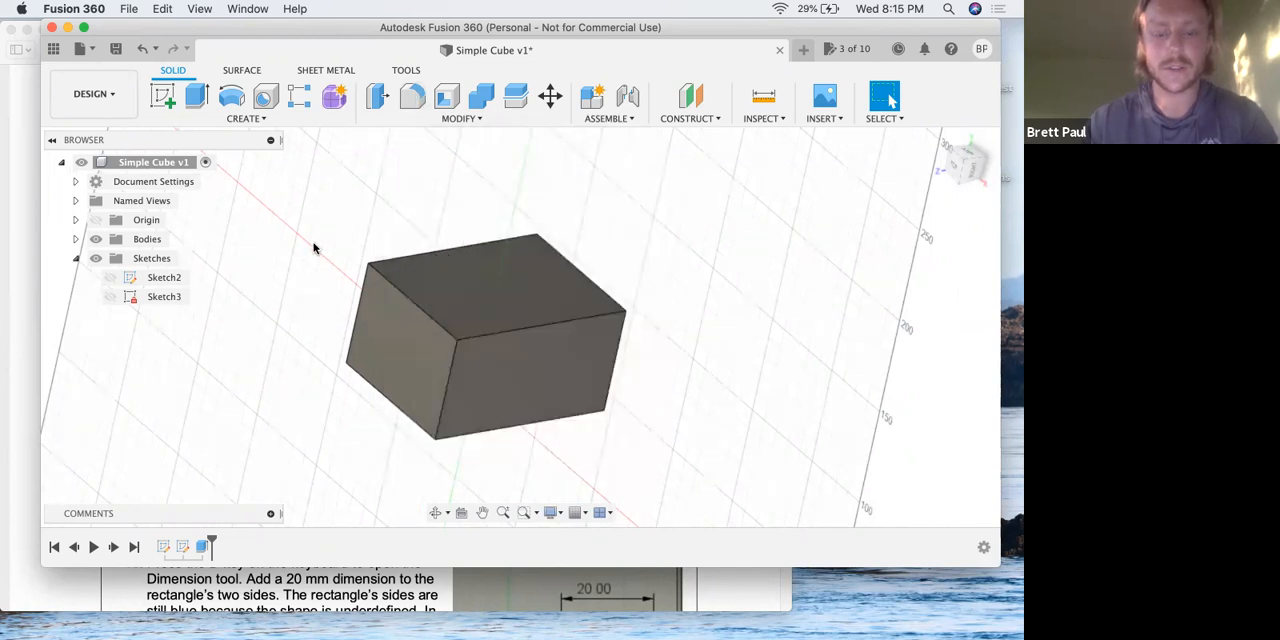
left_click(412, 95)
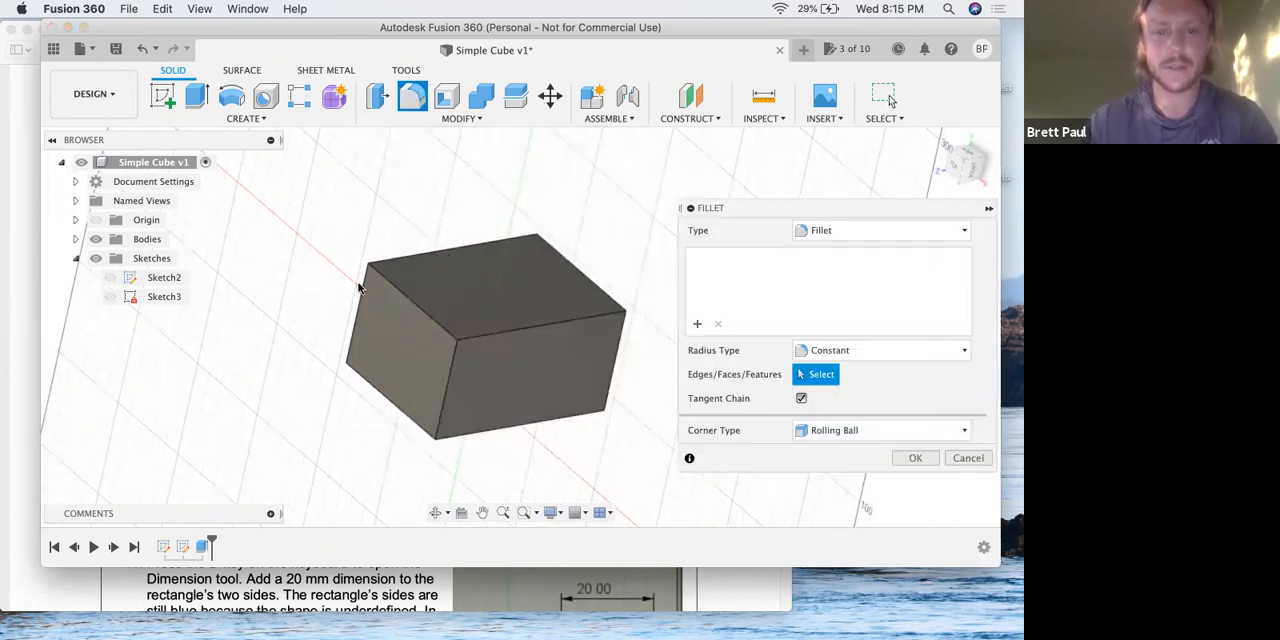
left_click_drag(757, 208, 700, 146)
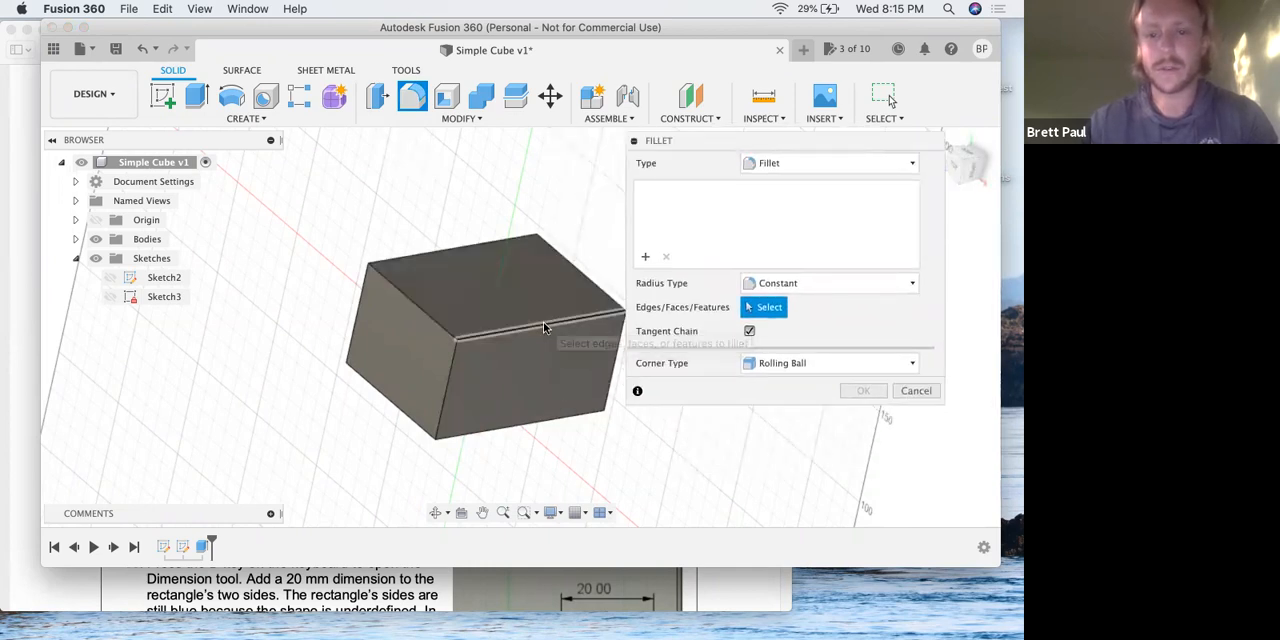
left_click(544, 327)
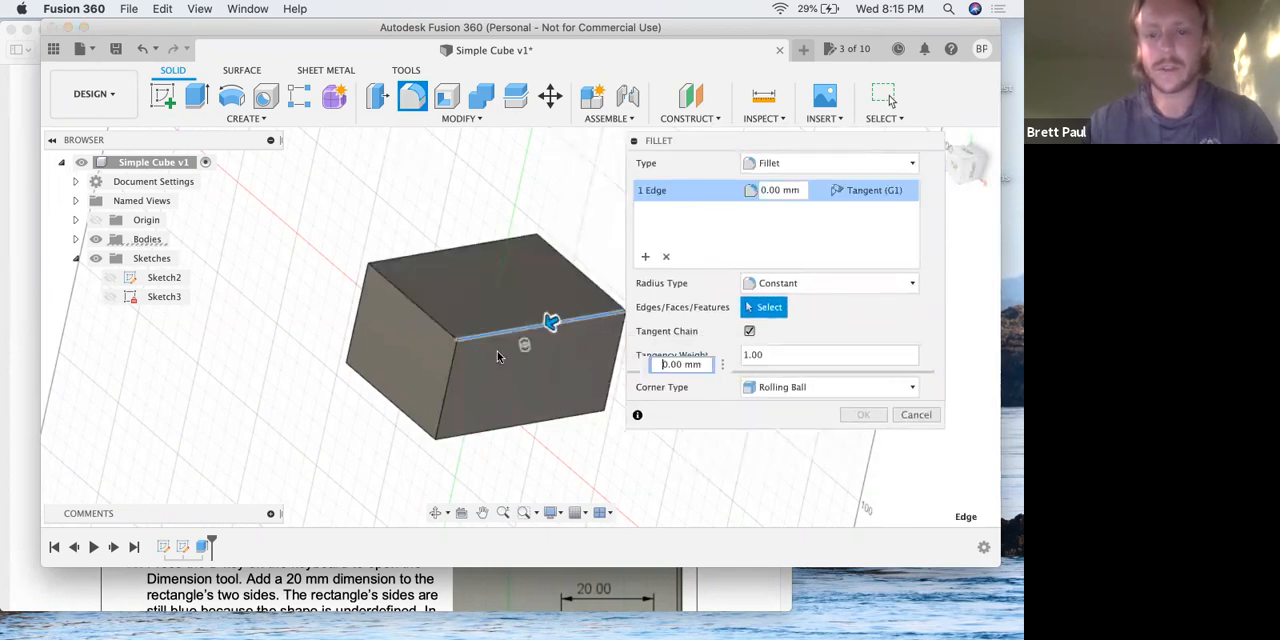
left_click(426, 315)
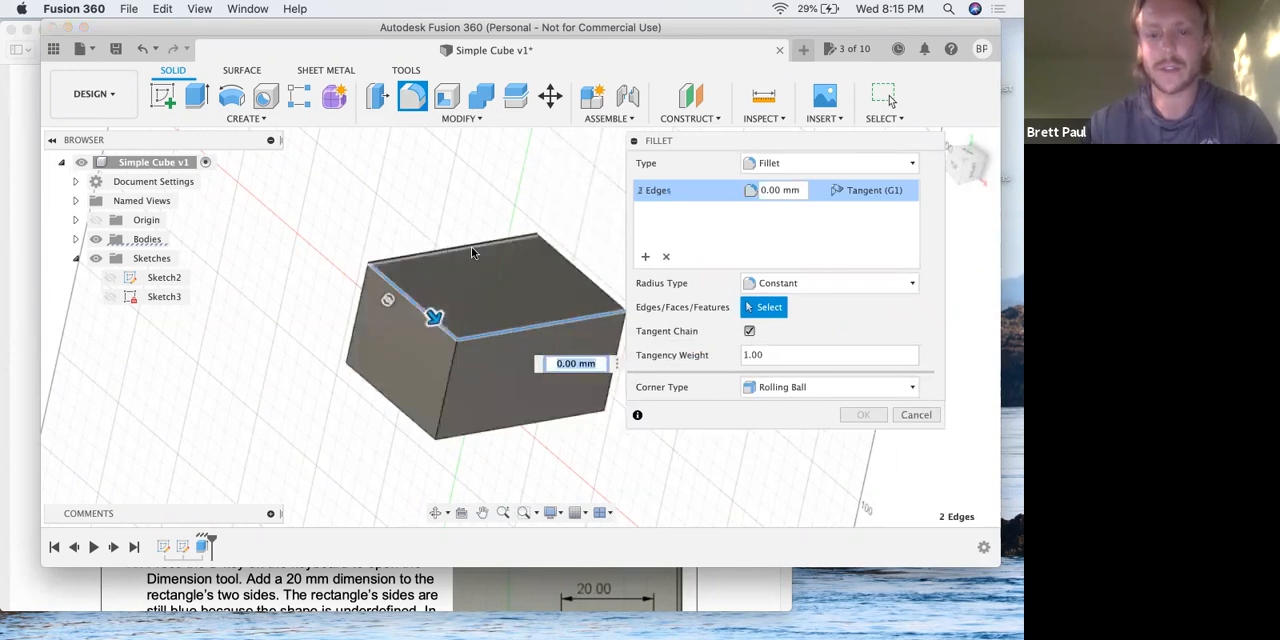
left_click(473, 252)
left_click(566, 258)
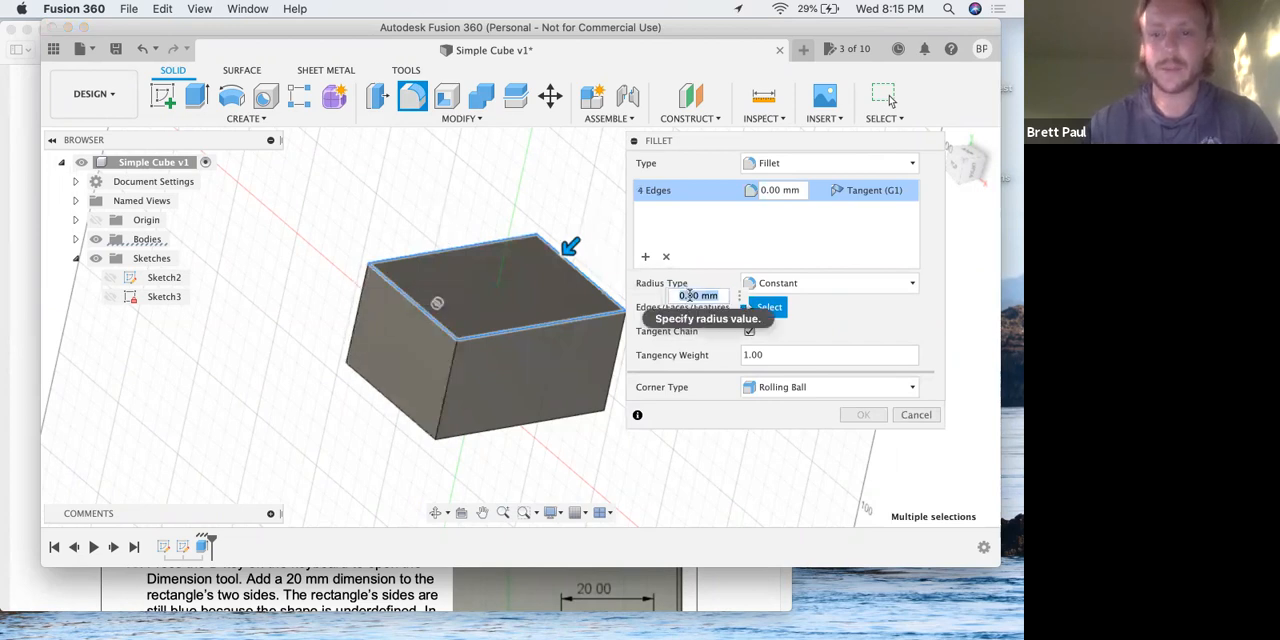
type("1")
key("Return")
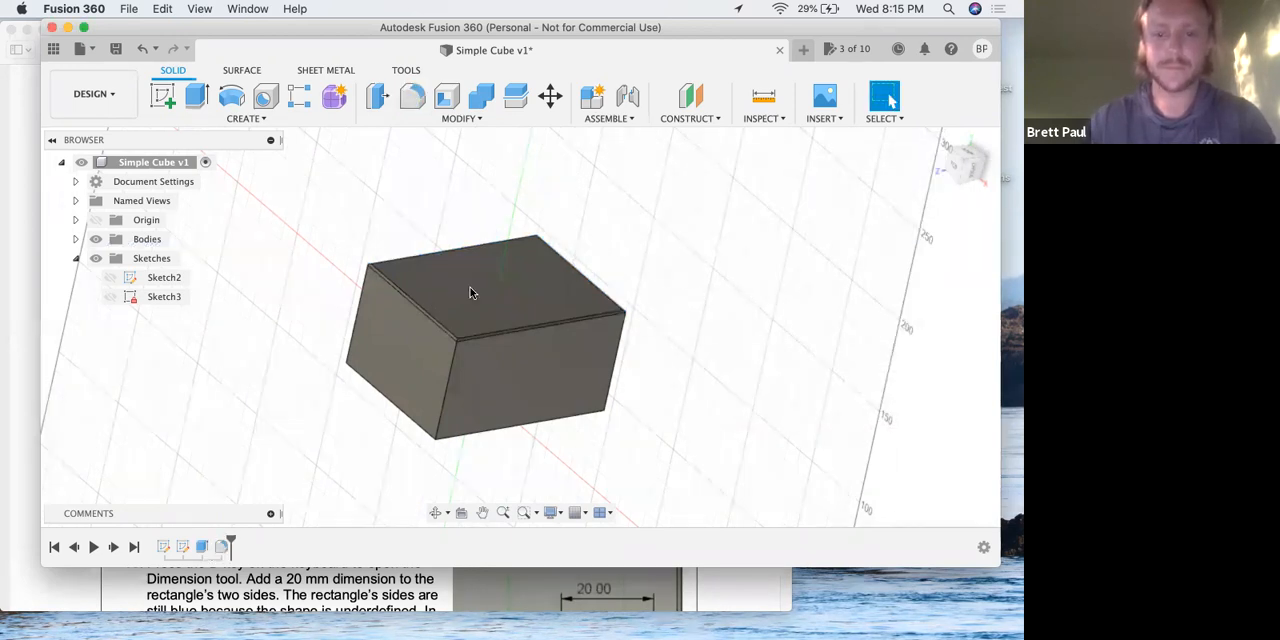
Return to the lesson PDF in Preview and skim the remaining steps 14 to 21 through its last page.
key("ctrl+Up")
left_click(382, 274)
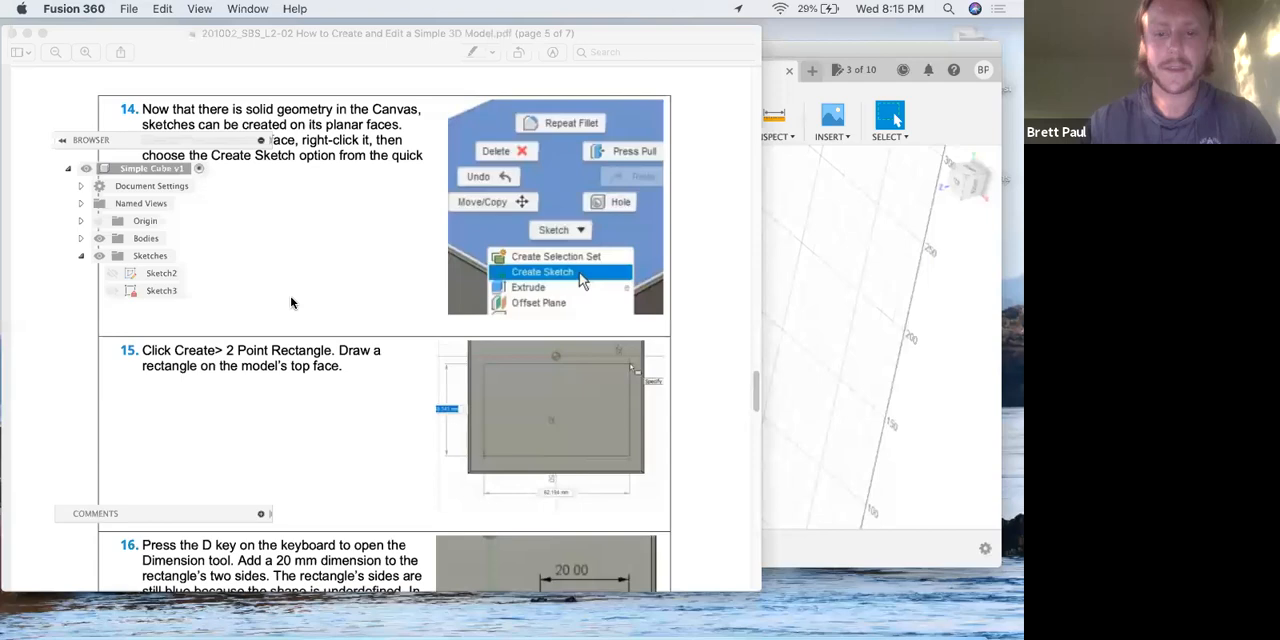
scroll(291, 300, "down", 15)
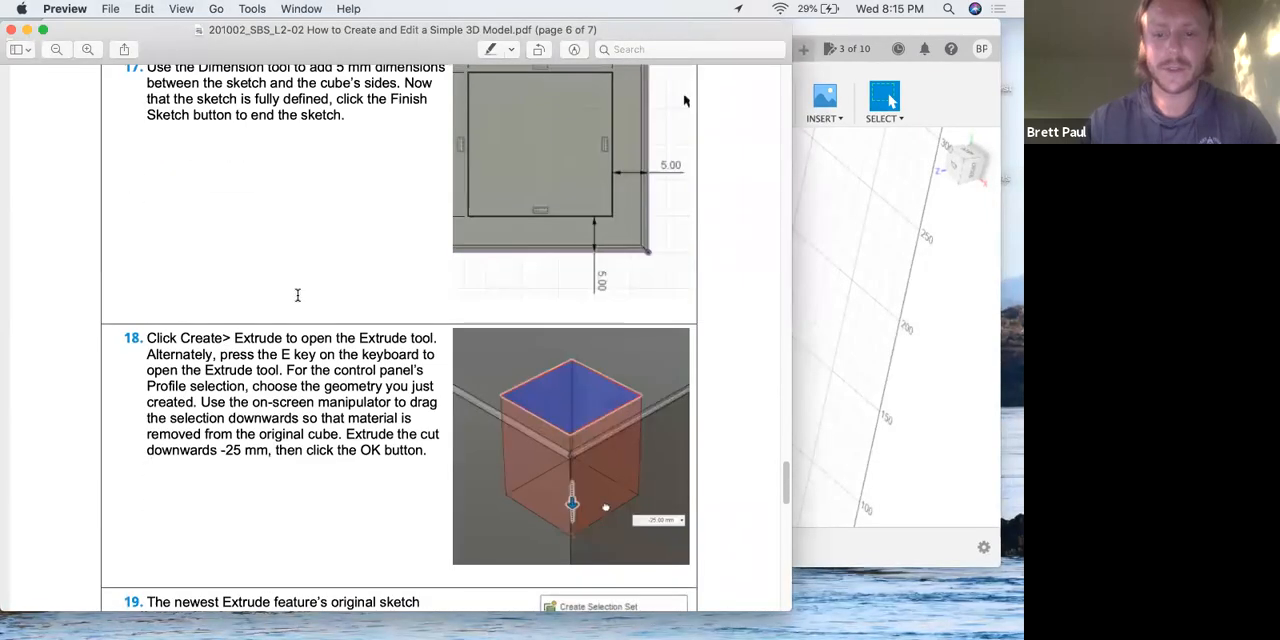
scroll(297, 298, "down", 15)
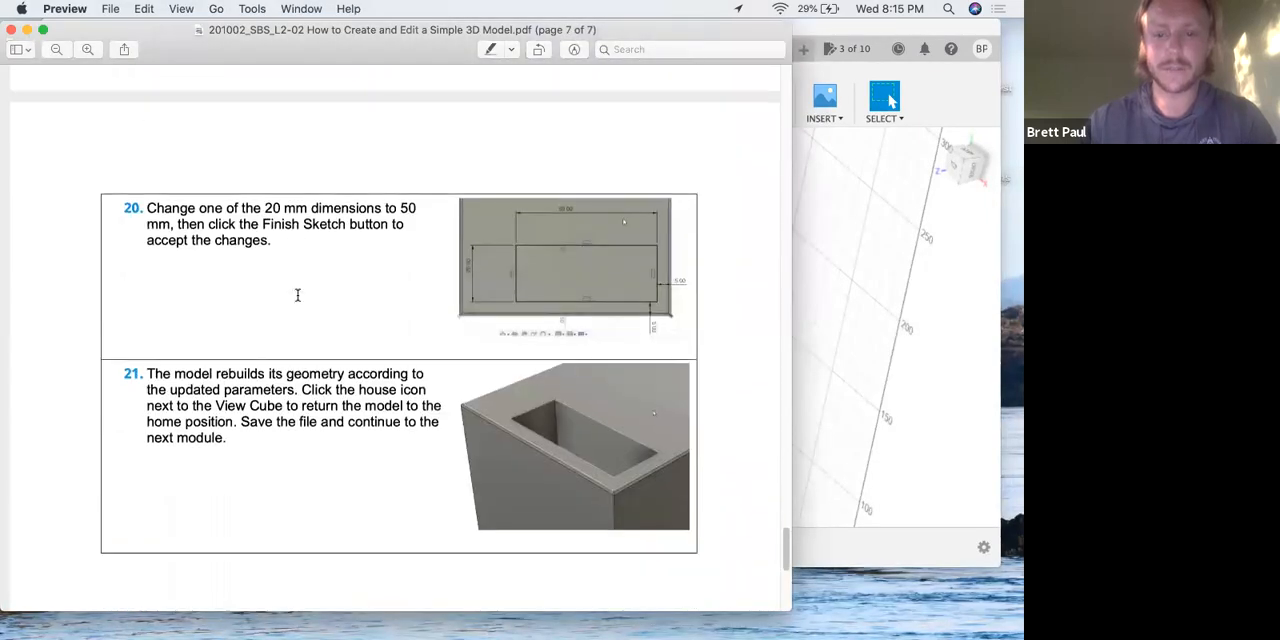
scroll(296, 299, "down", 5)
View the completed exercise on the lesson PDF's first page, then read steps 15 and 16 on drawing and dimensioning the rectangle.
scroll(349, 309, "up", 15)
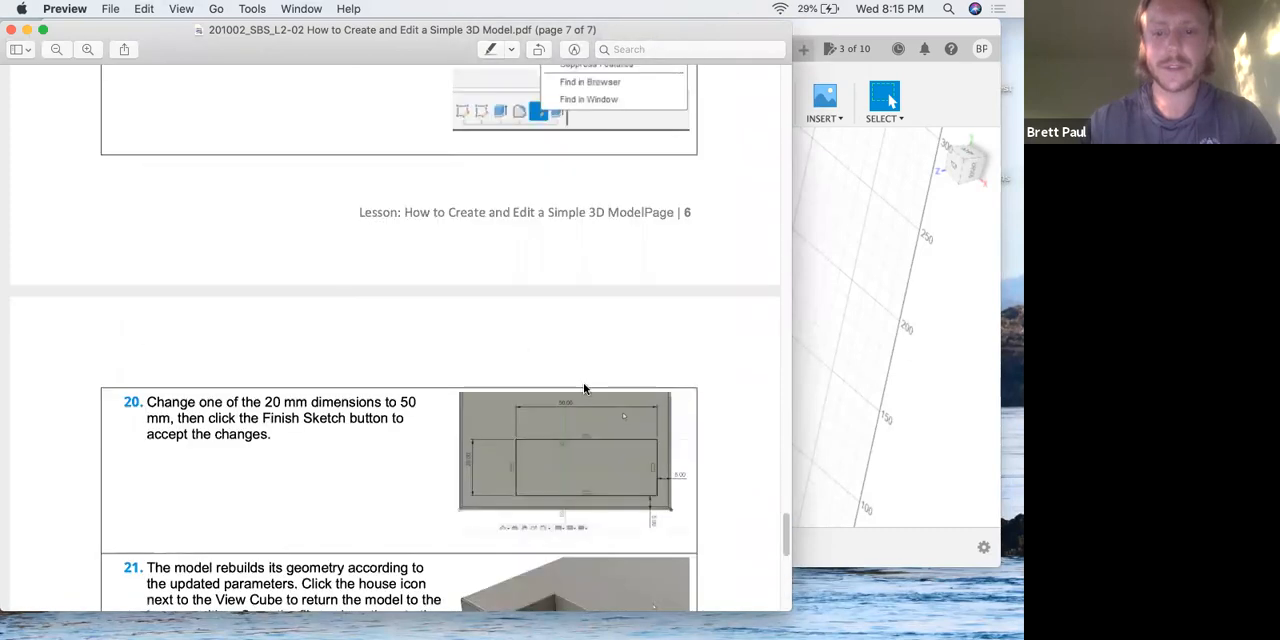
scroll(753, 480, "up", 5)
scroll(768, 243, "up", 8)
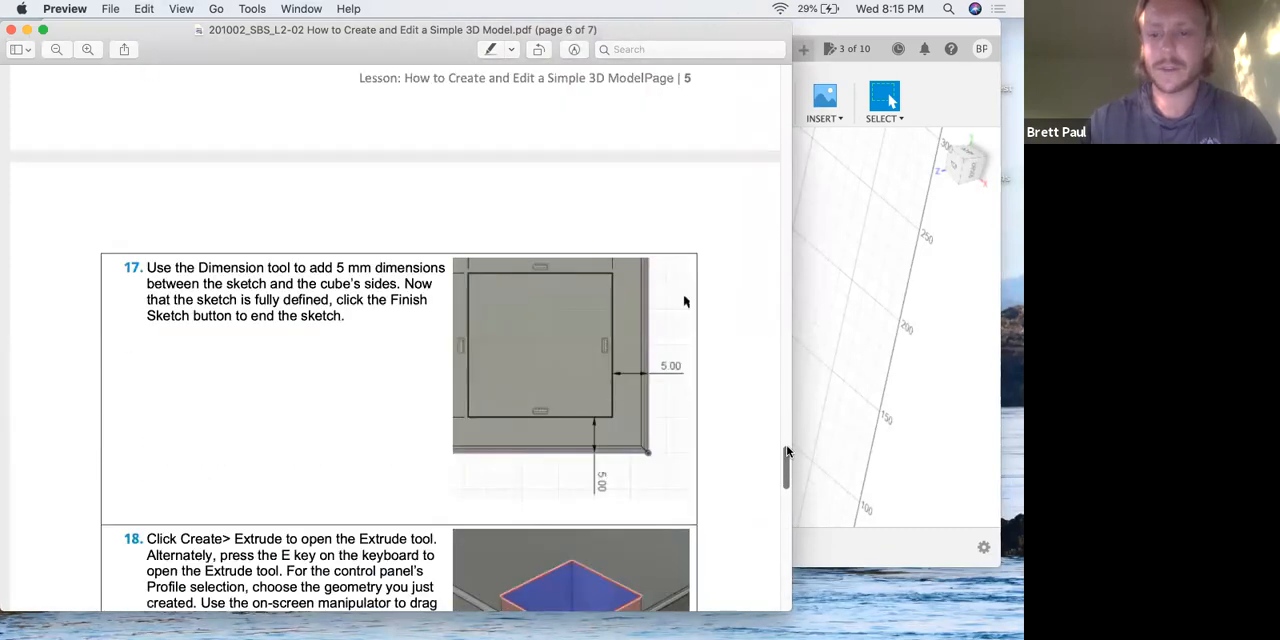
scroll(765, 150, "up", 20)
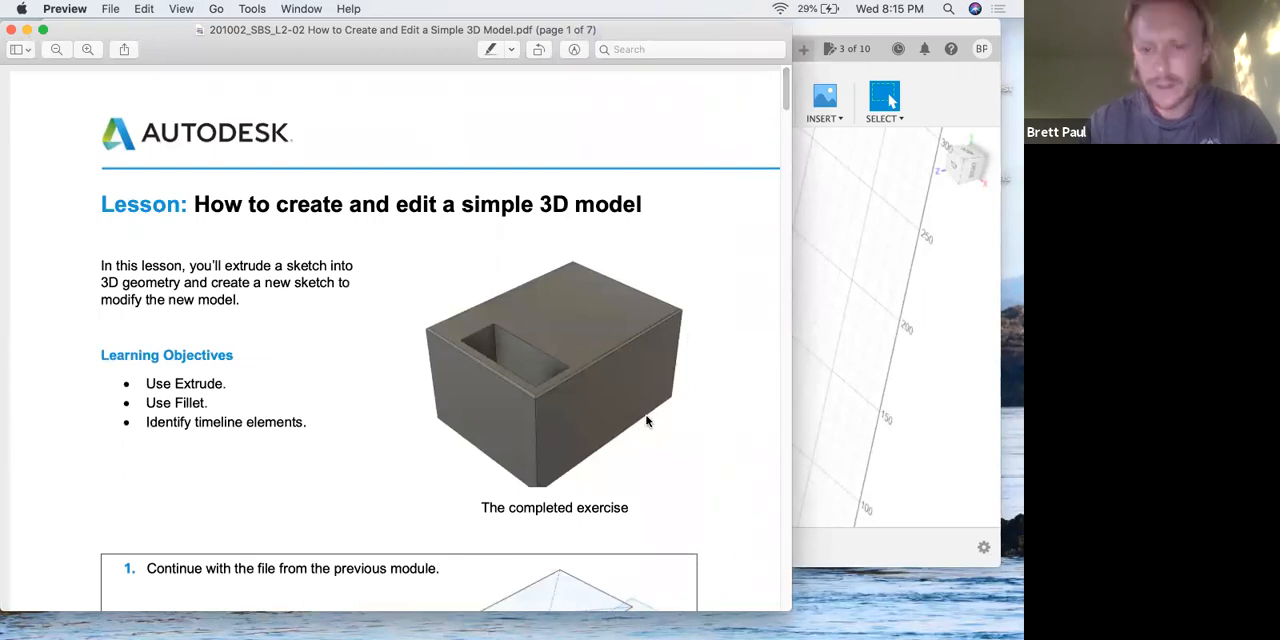
left_click_drag(785, 98, 793, 270)
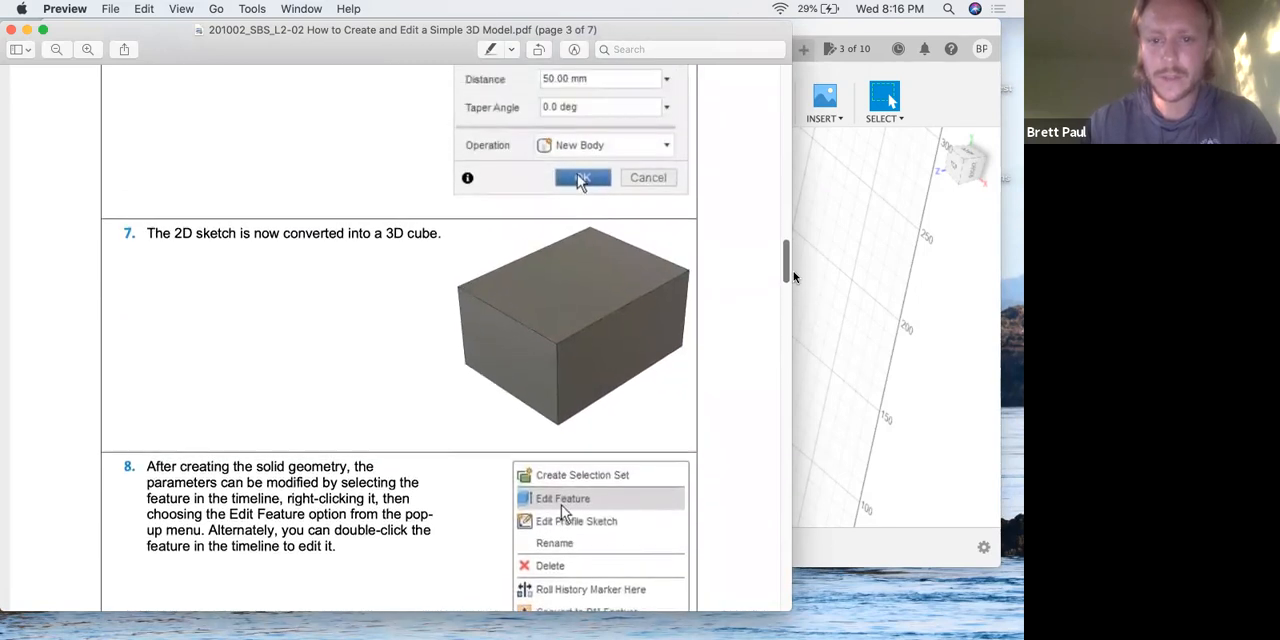
left_click_drag(793, 317, 797, 426)
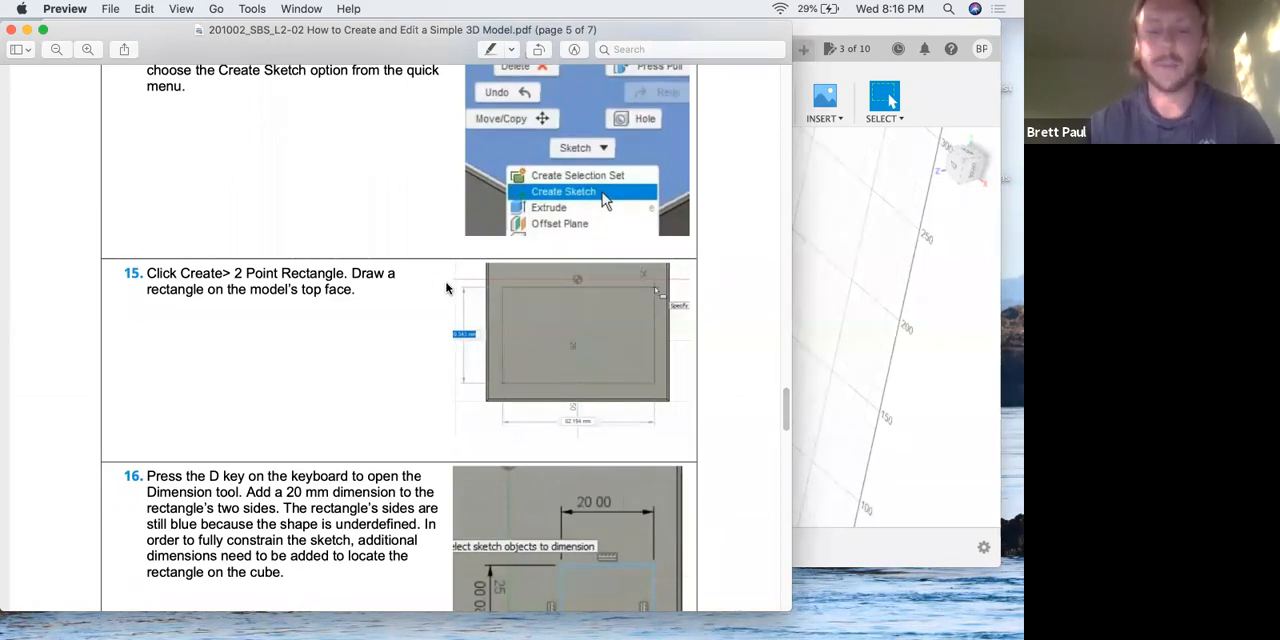
Switch to Fusion 360 and orbit the filleted cube to an angled view that shows its top face.
key("ctrl+Up")
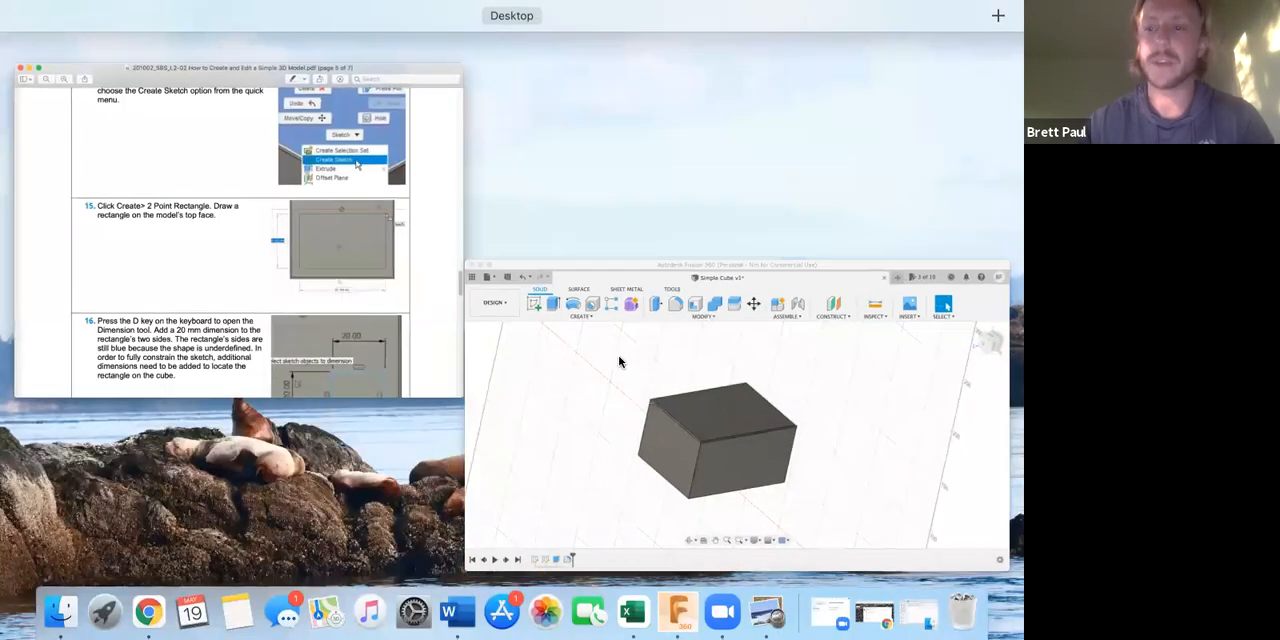
left_click(619, 361)
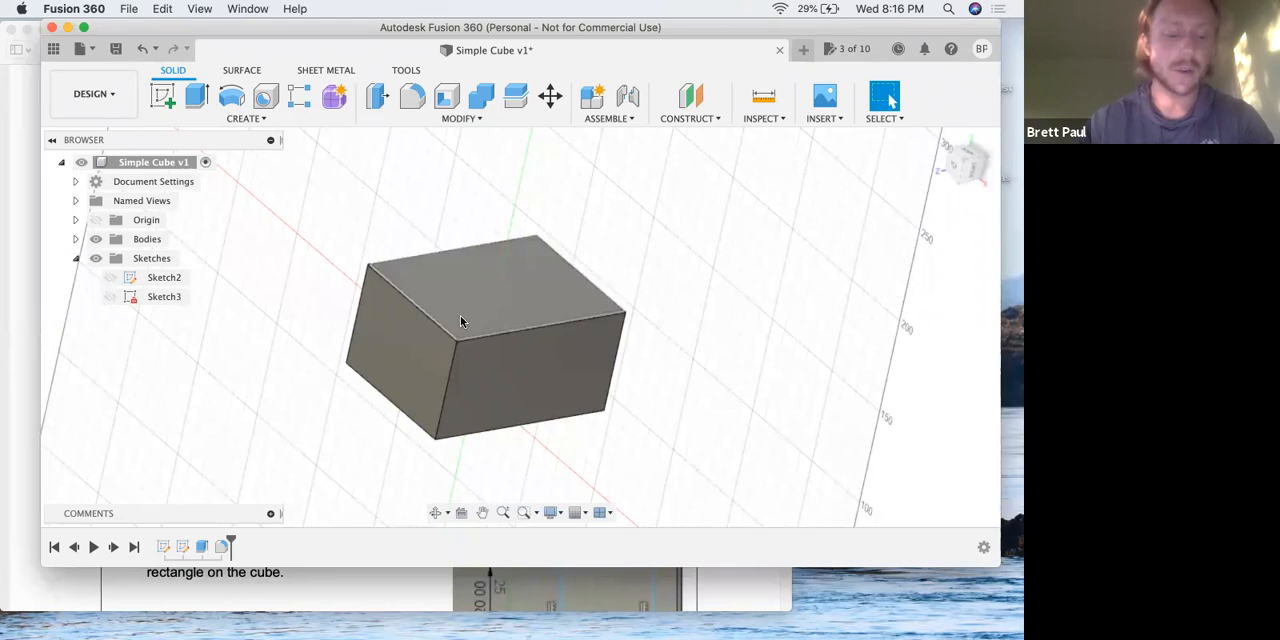
middle_click_drag(487, 281, 890, 100, "shift")
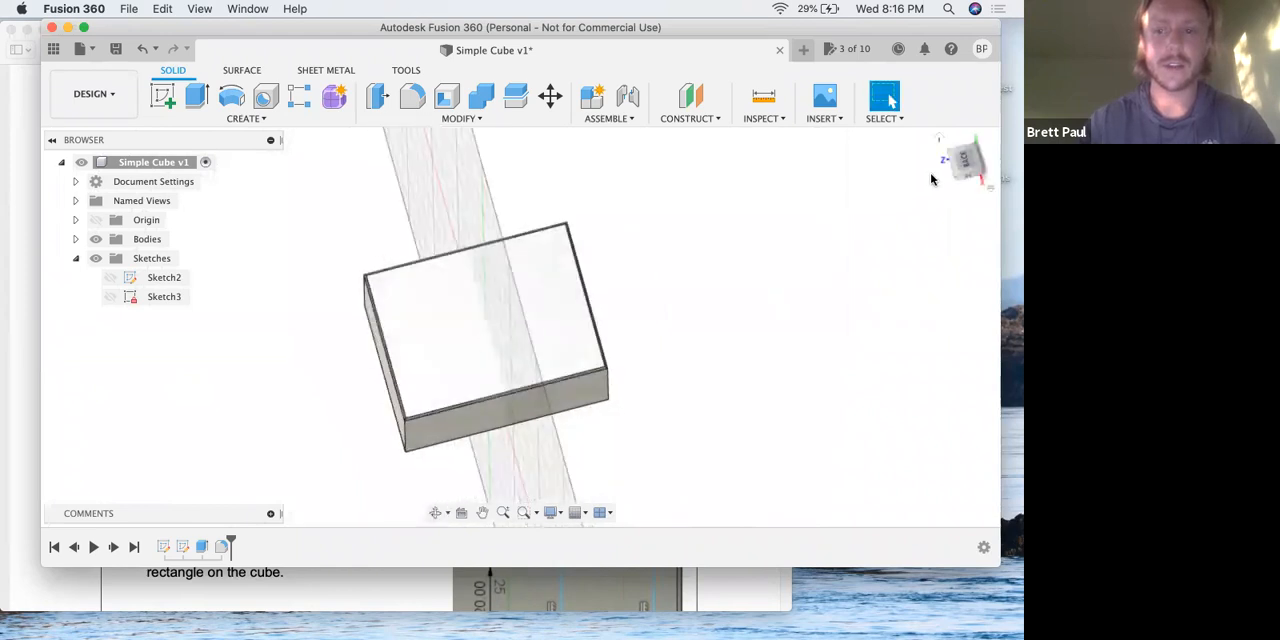
middle_click_drag(449, 334, 469, 297, "shift")
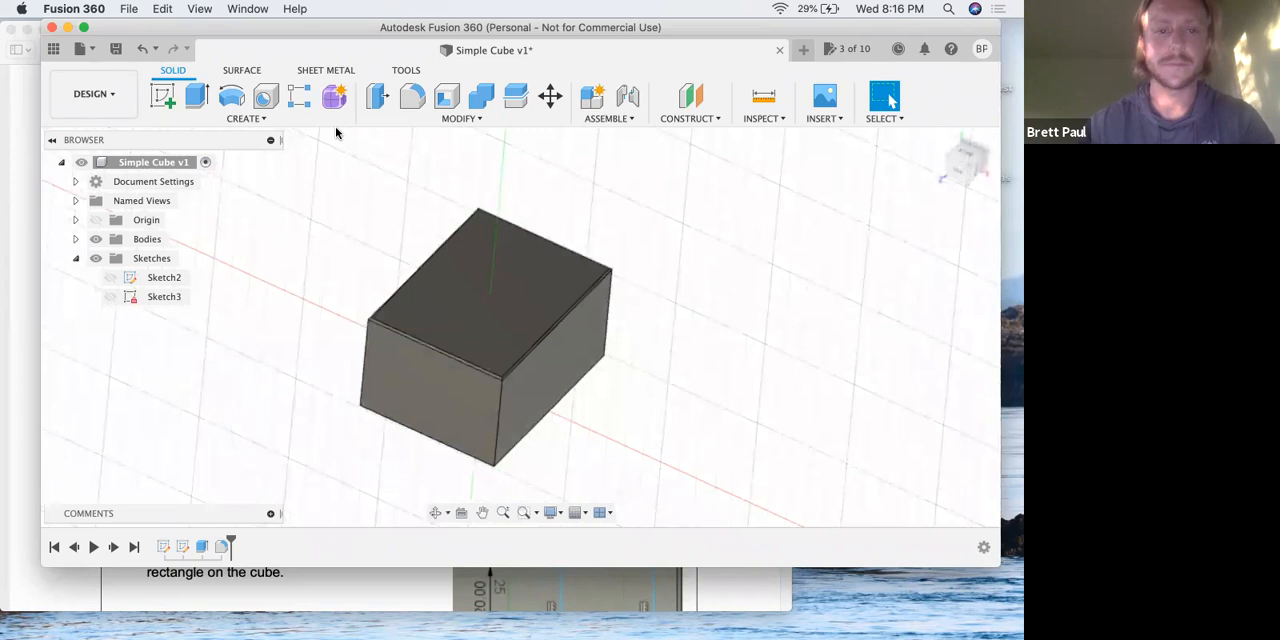
Start a new sketch on the top face of the filleted cube.
left_click(167, 95)
left_click(530, 295)
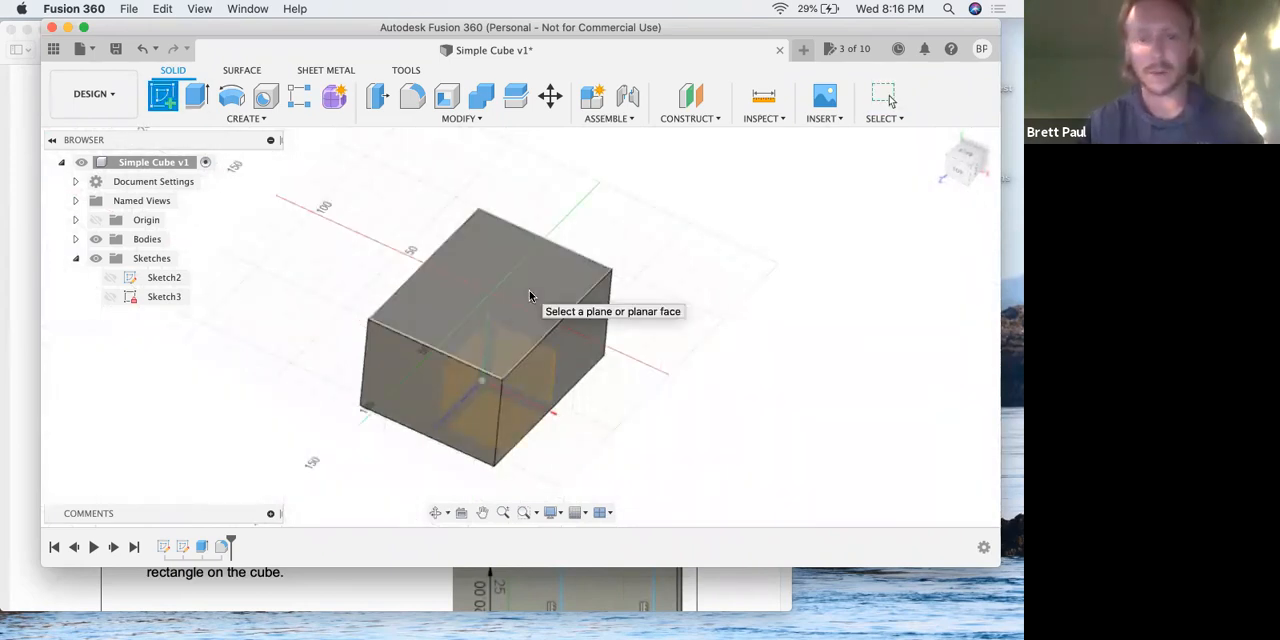
left_click(530, 295)
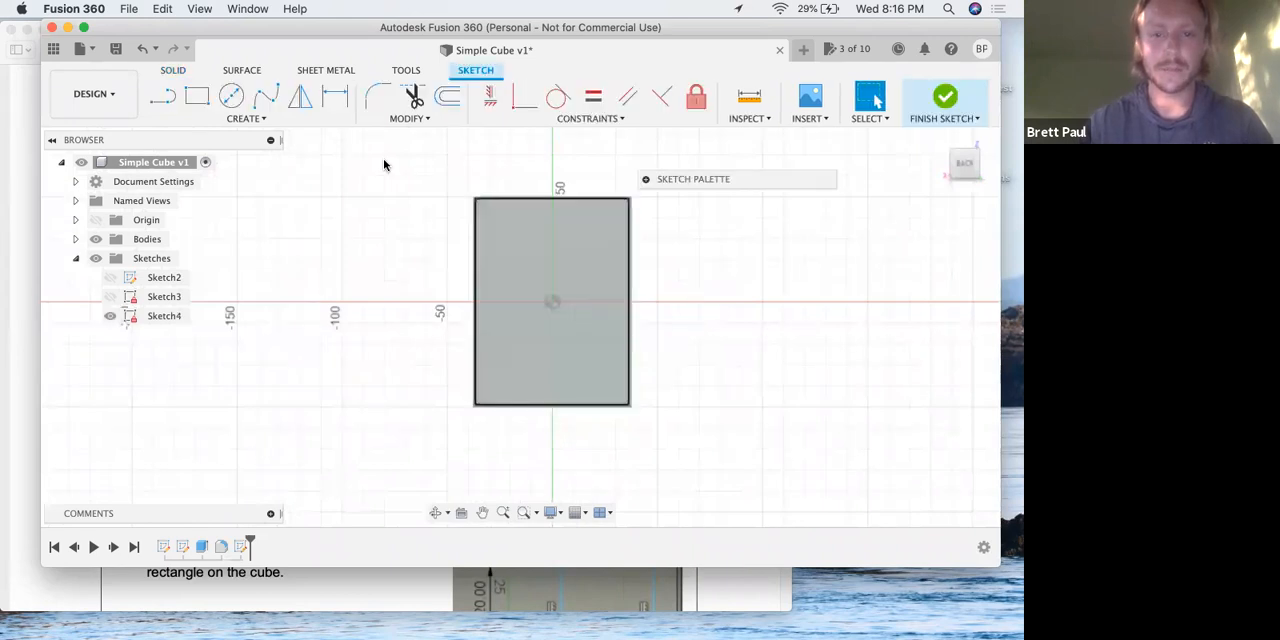
Sketch a two-point rectangle about 59 by 46 mm inside the upper half of the cube's top face.
key("r")
left_click(490, 216)
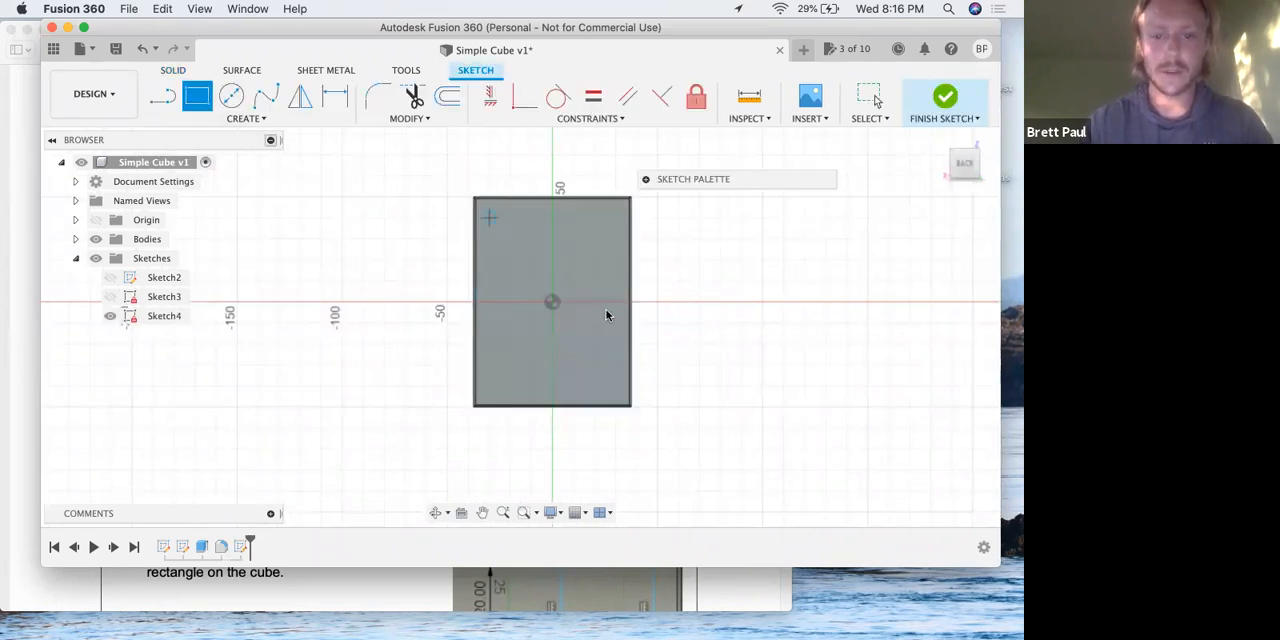
right_click(386, 176)
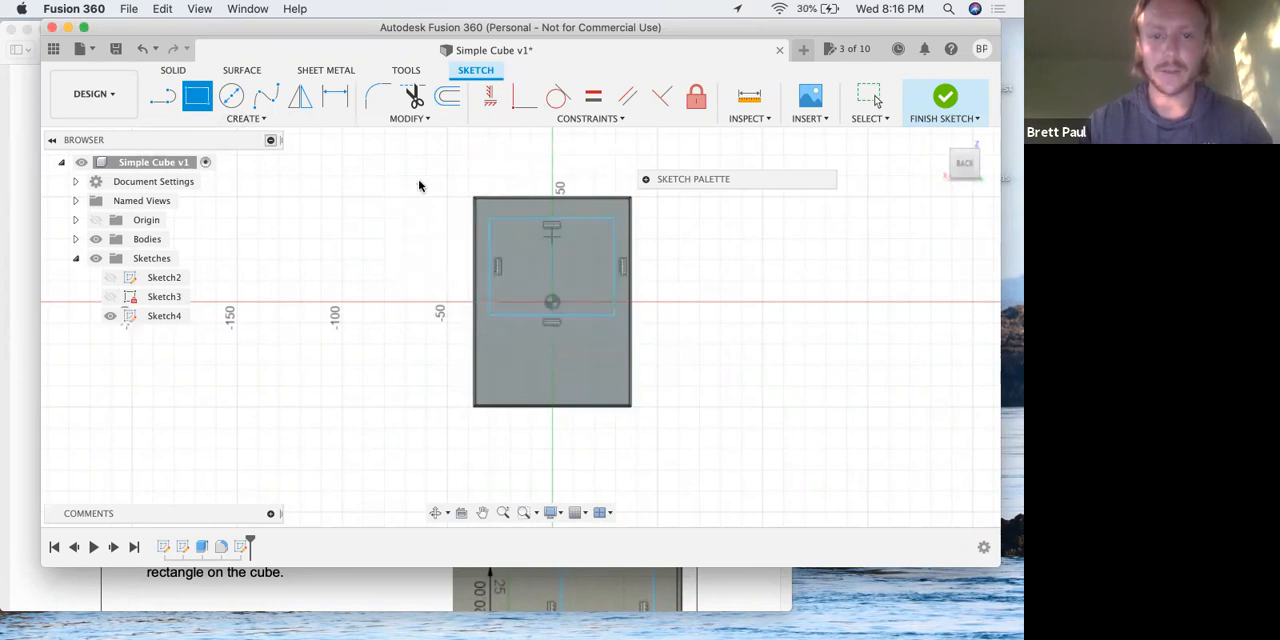
left_click(431, 187)
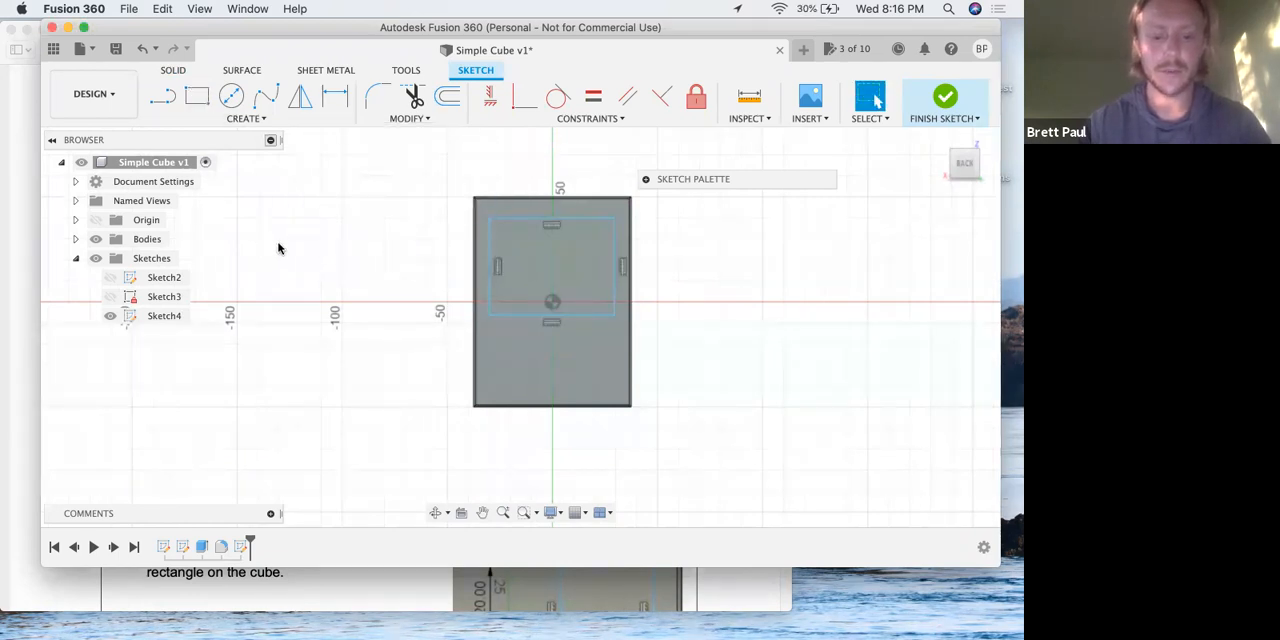
scroll(548, 232, "up", 3)
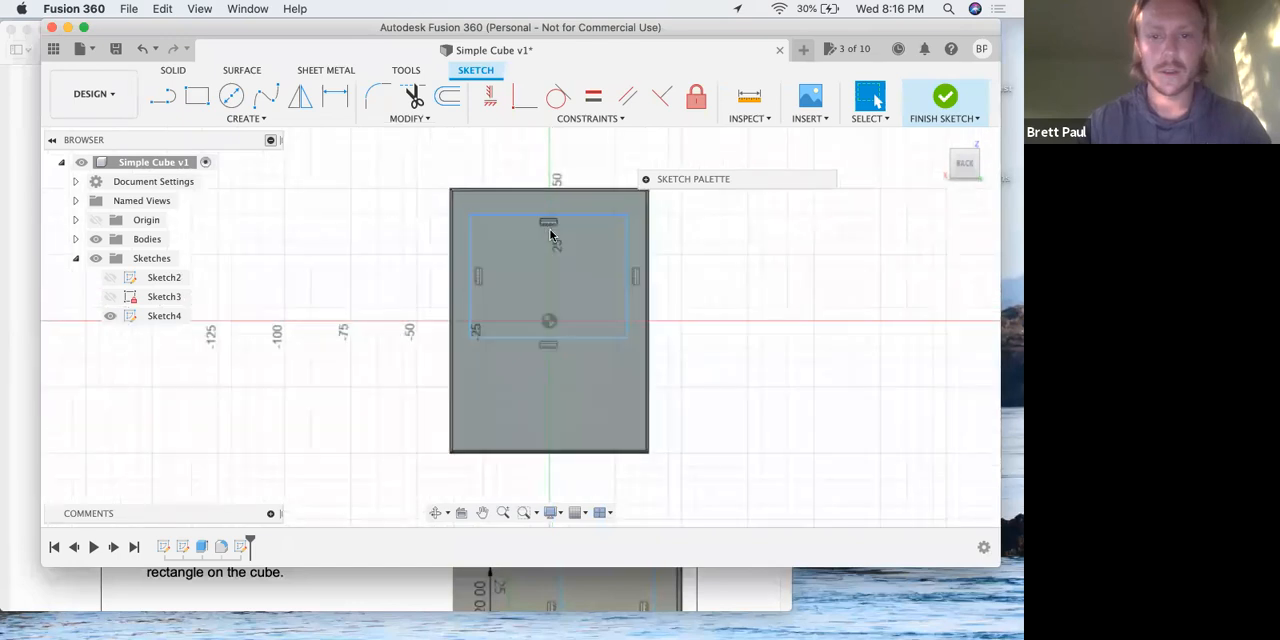
Switch to the lesson PDF in Preview and read steps 15 and 16 on drawing and dimensioning the rectangle.
key("ctrl+Up")
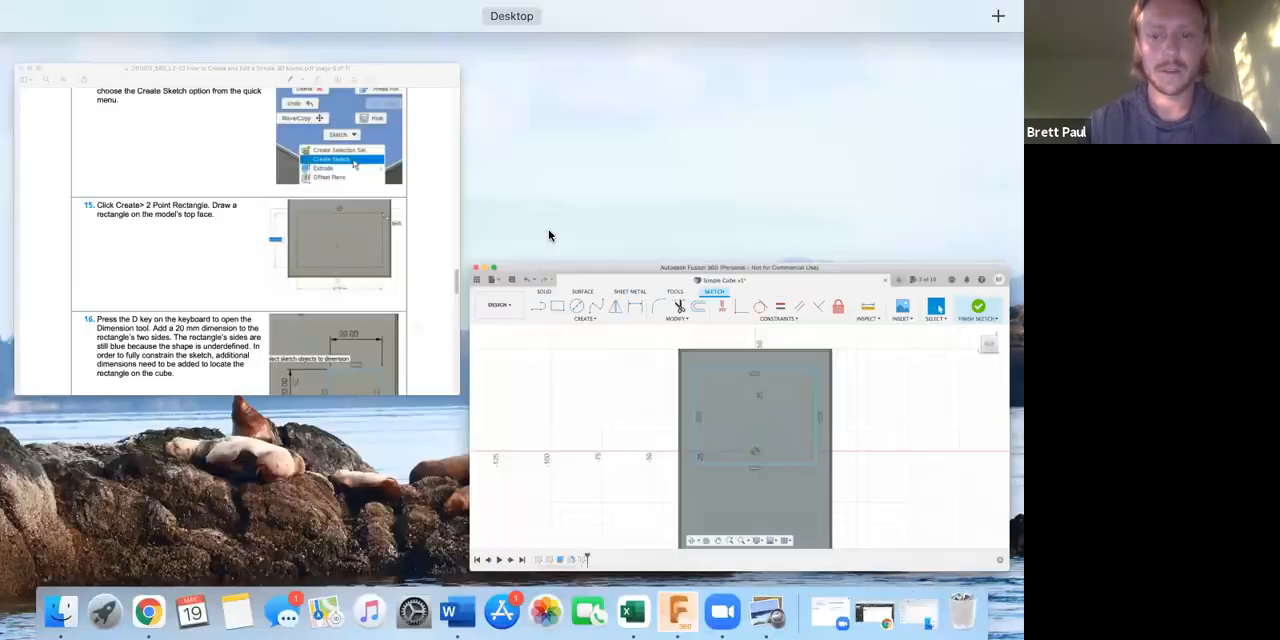
key("ctrl+Up")
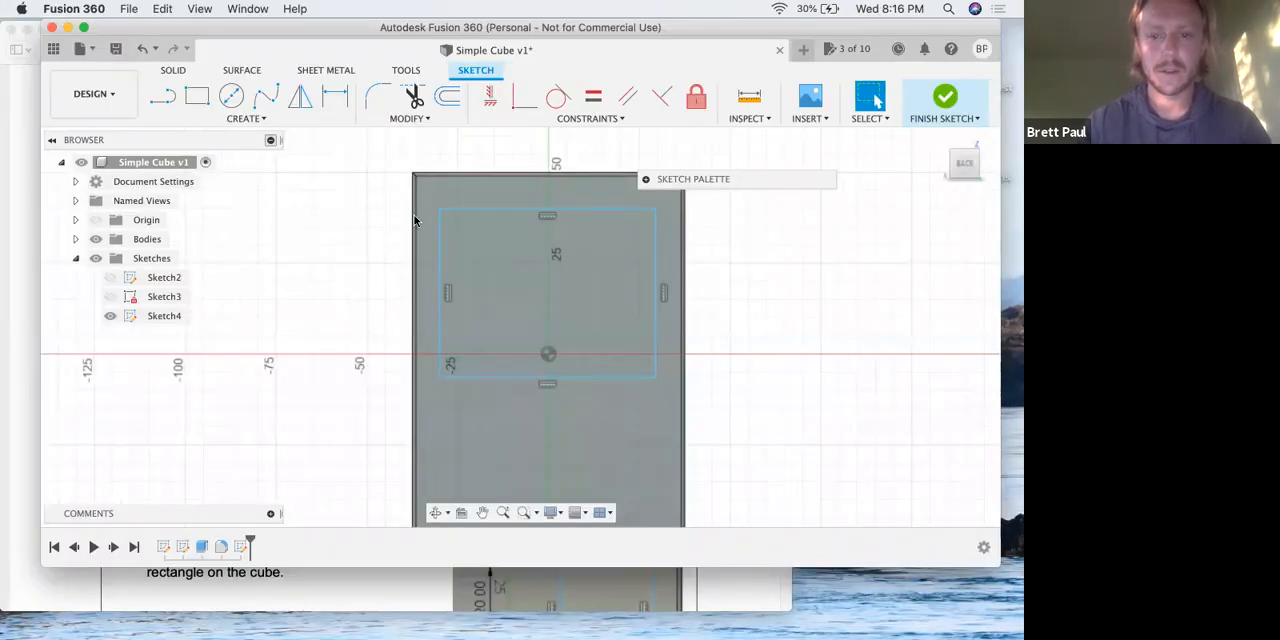
key("ctrl+Up")
left_click(300, 290)
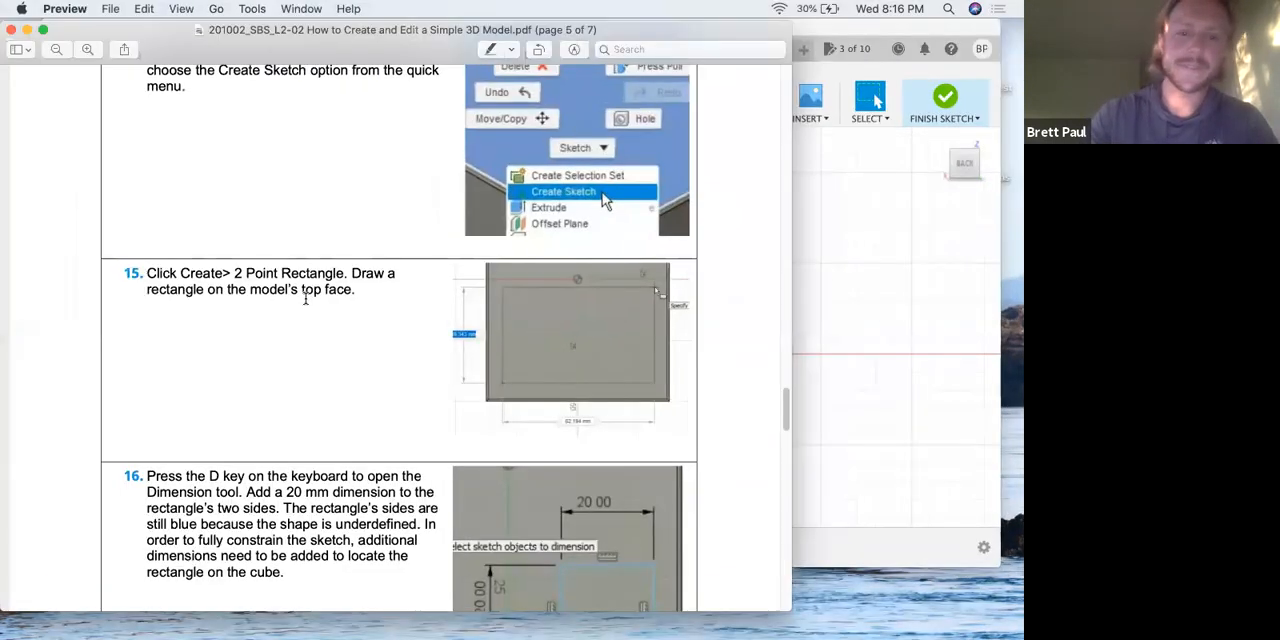
scroll(306, 298, "down", 3)
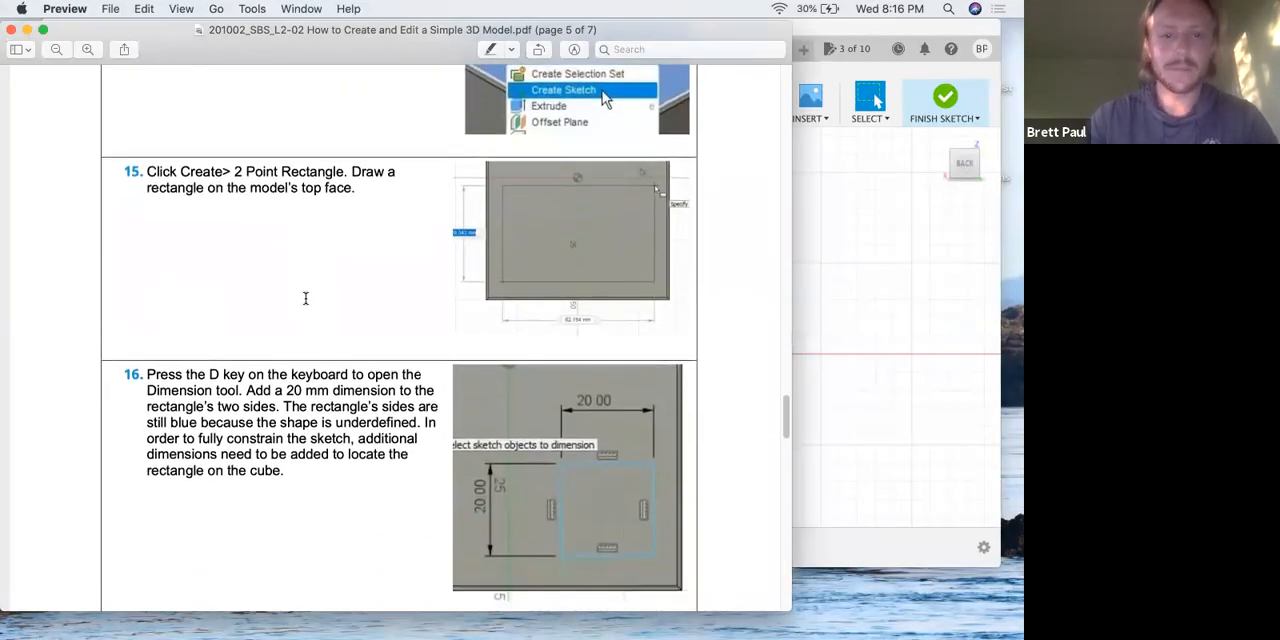
scroll(306, 298, "down", 1)
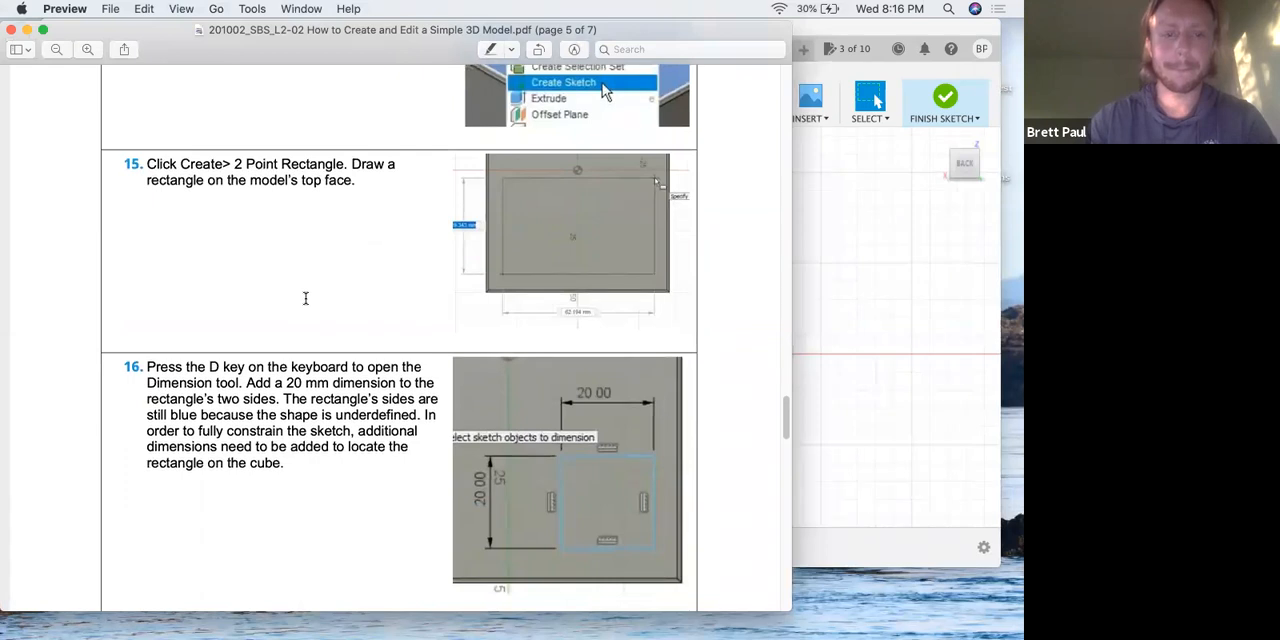
scroll(306, 298, "down", 2)
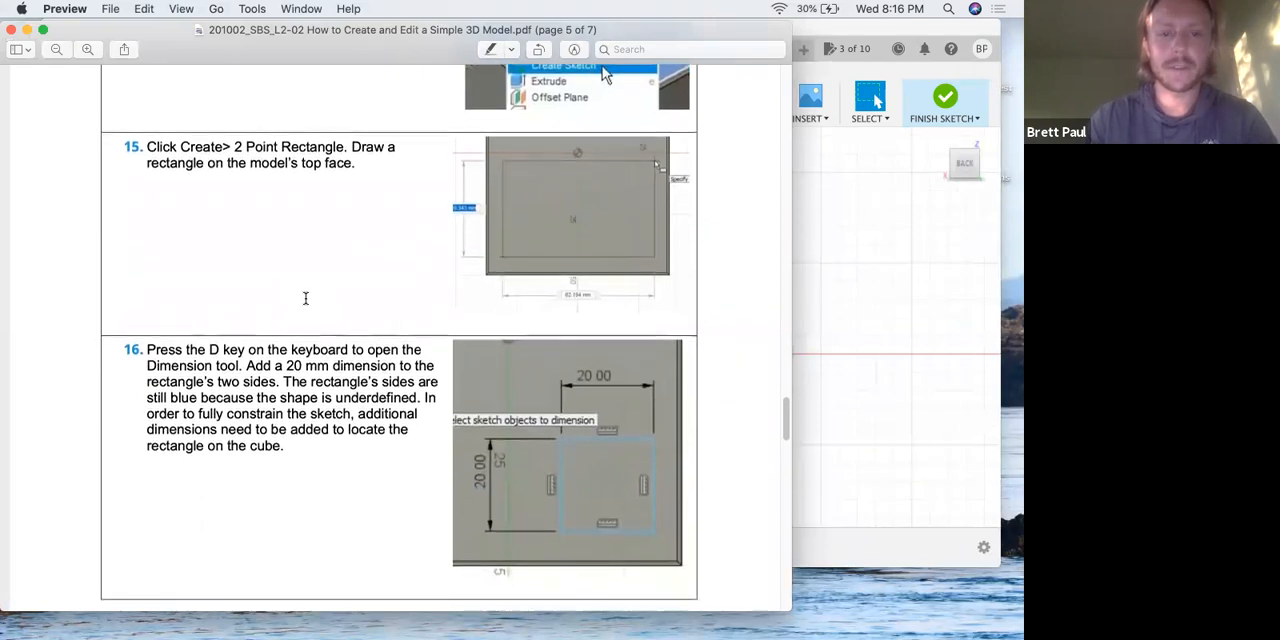
scroll(306, 298, "down", 3)
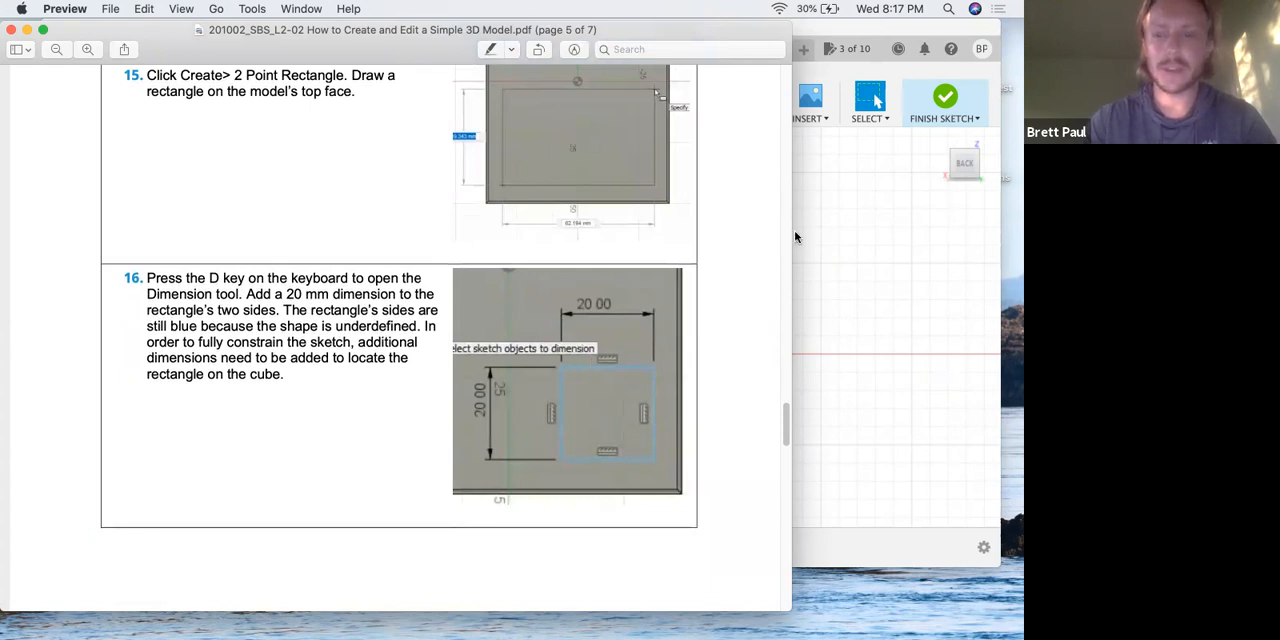
Switch to Fusion 360 and dimension the rectangle's upper horizontal side to 20 mm.
left_click(815, 282)
key("d")
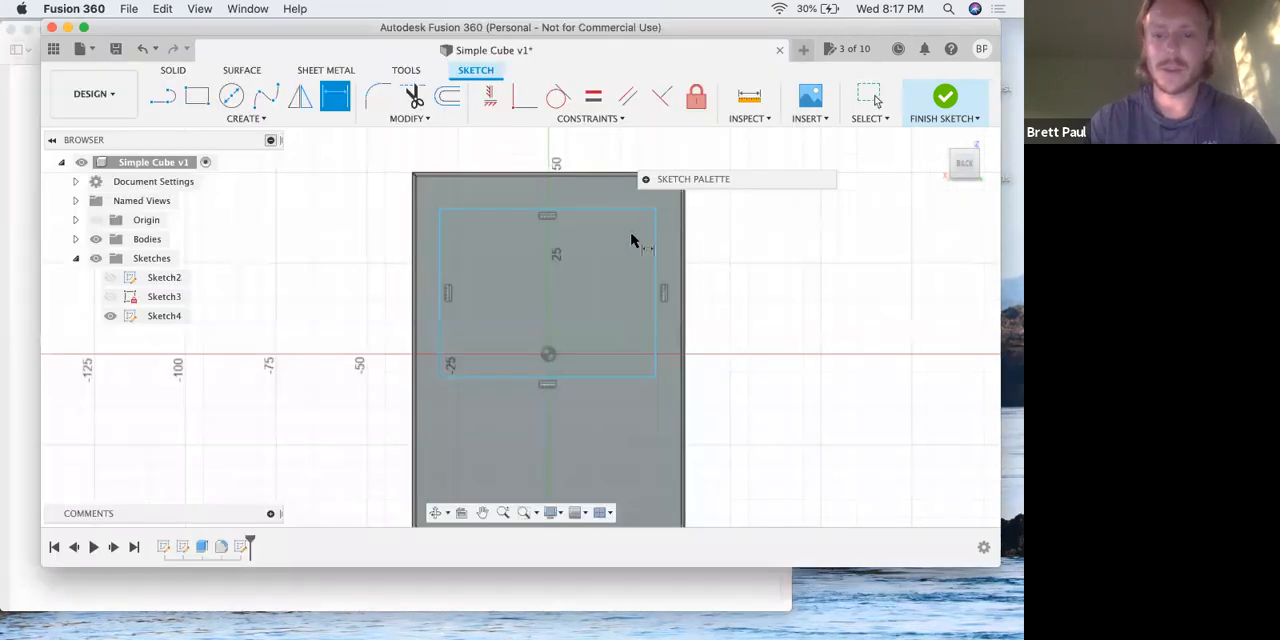
left_click(565, 212)
left_click(540, 152)
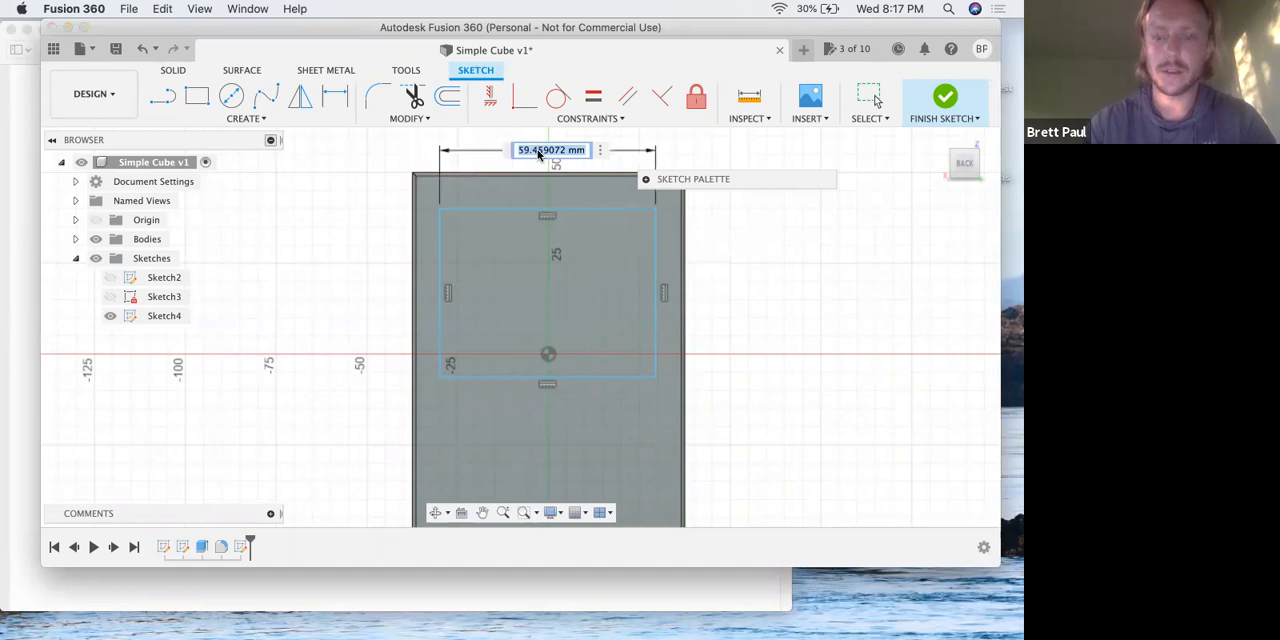
type("20")
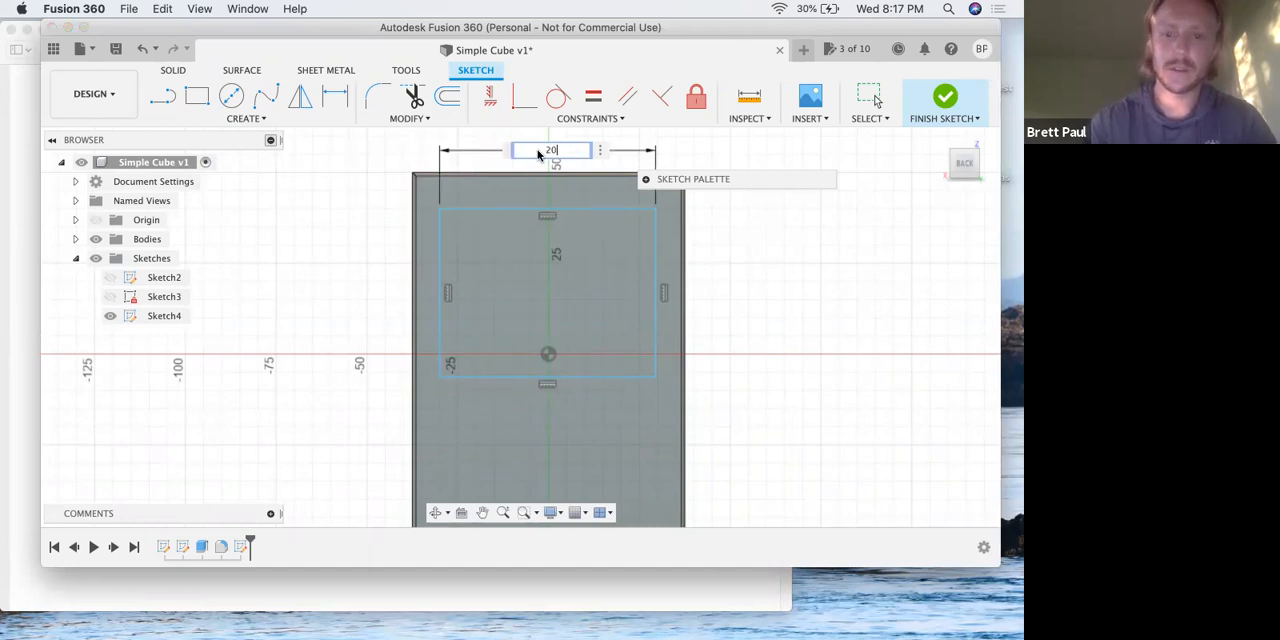
key("Return")
left_click(497, 379)
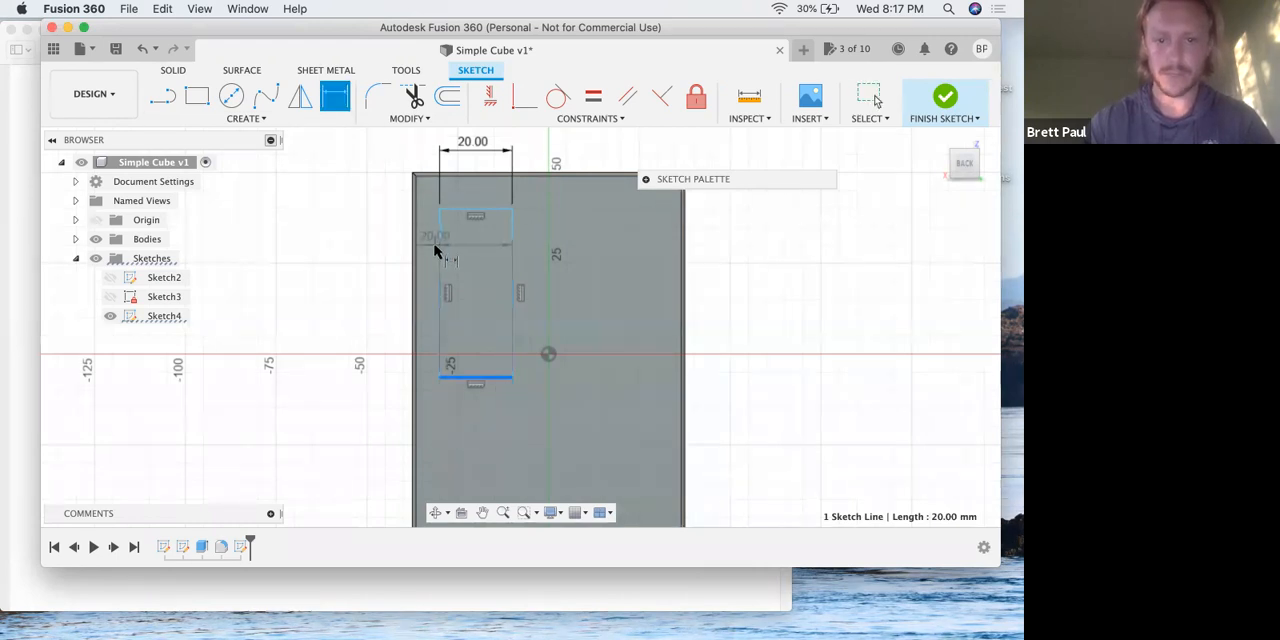
key("Escape")
left_click(335, 96)
left_click(441, 245)
left_click(330, 247)
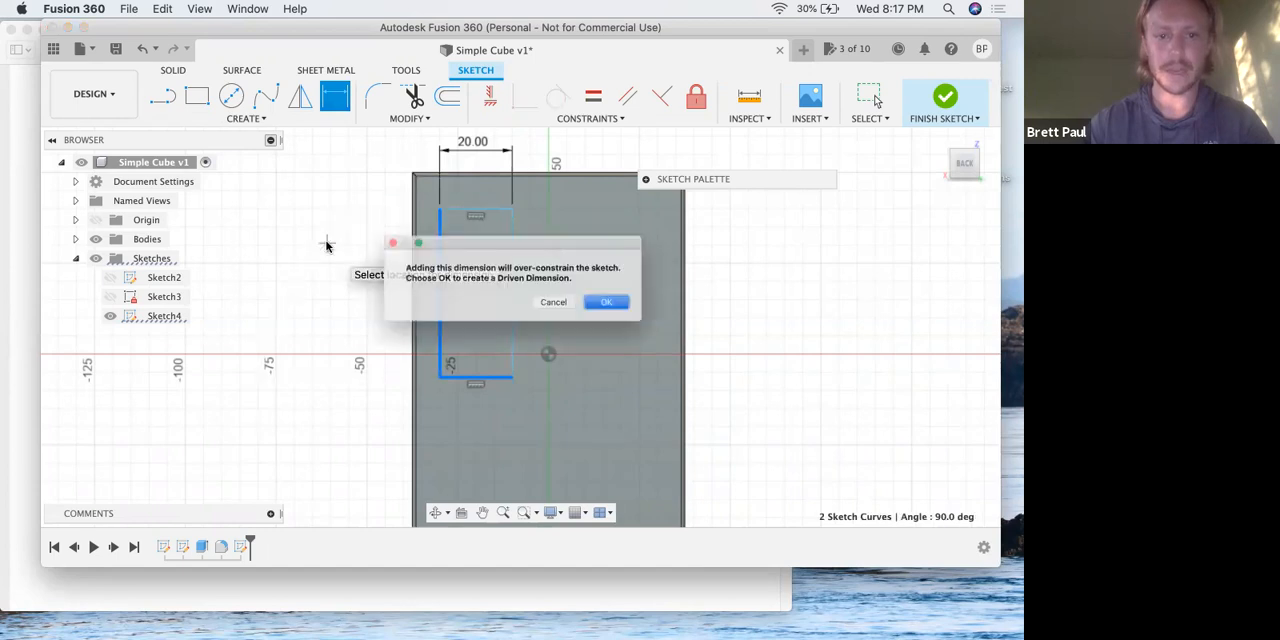
left_click(562, 309)
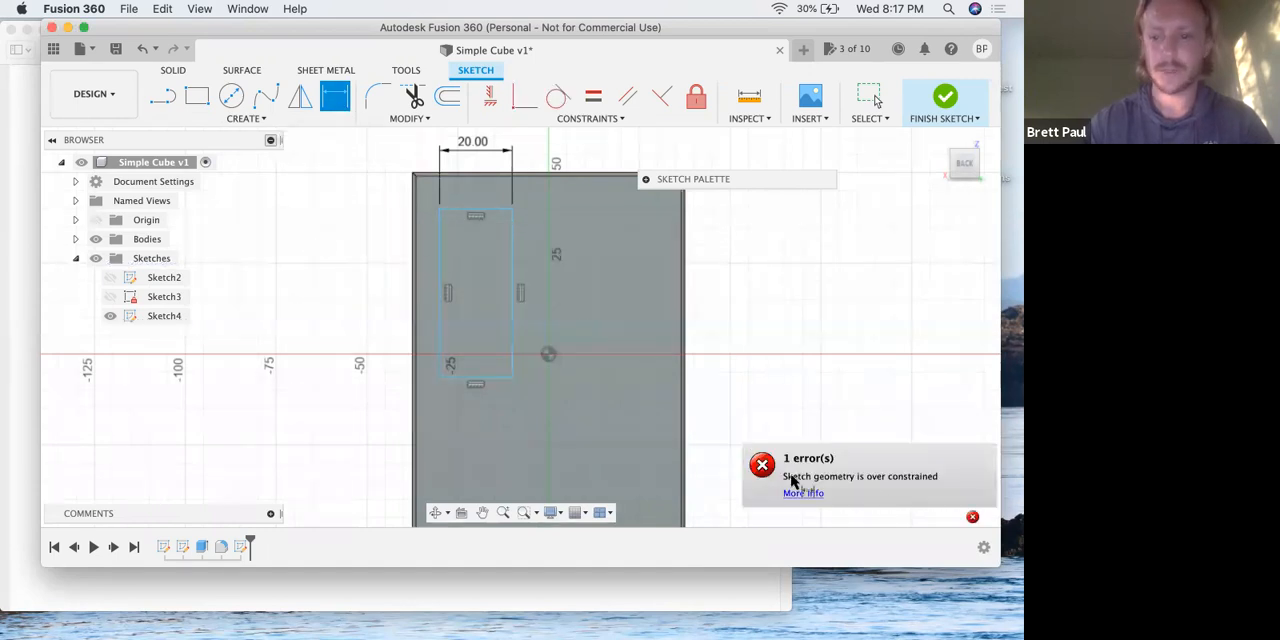
left_click(763, 458)
left_click(937, 468)
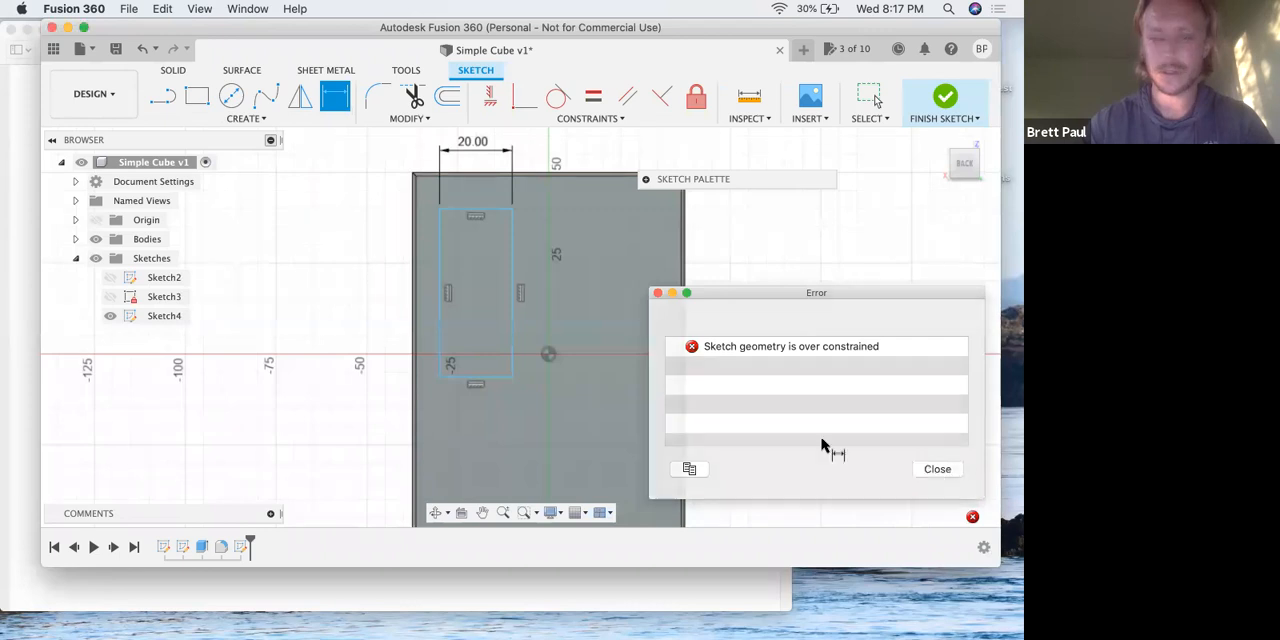
Dimension the rectangle's left vertical side to 20 mm.
left_click(441, 245)
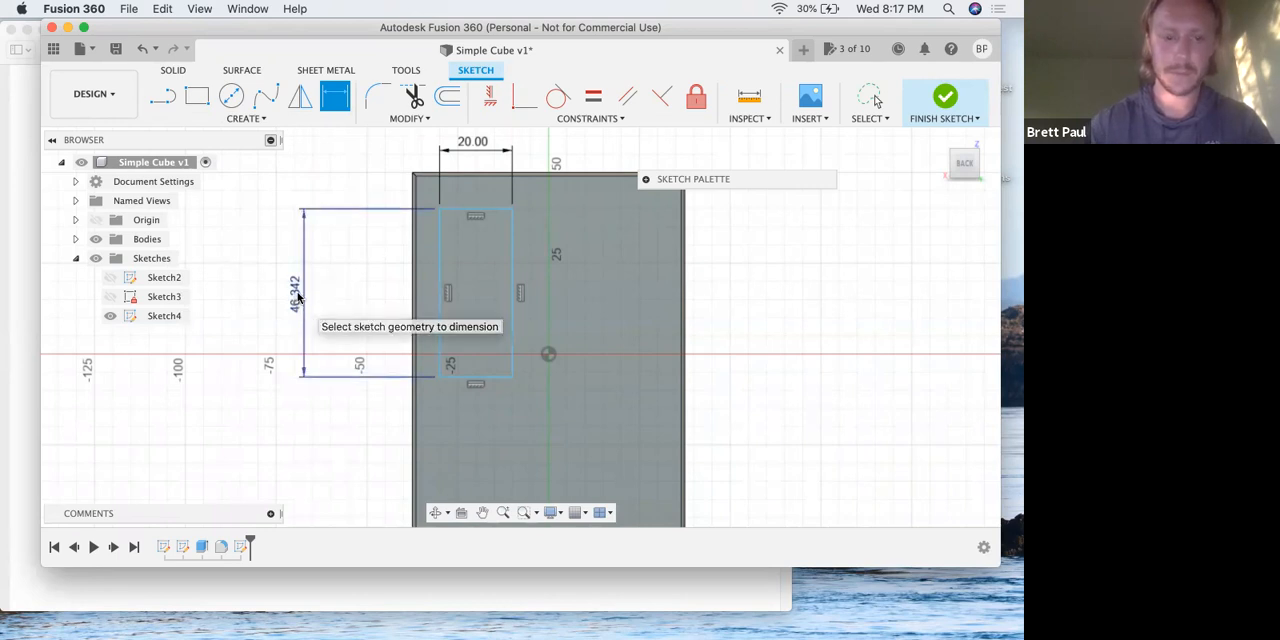
left_click(295, 297)
type("20")
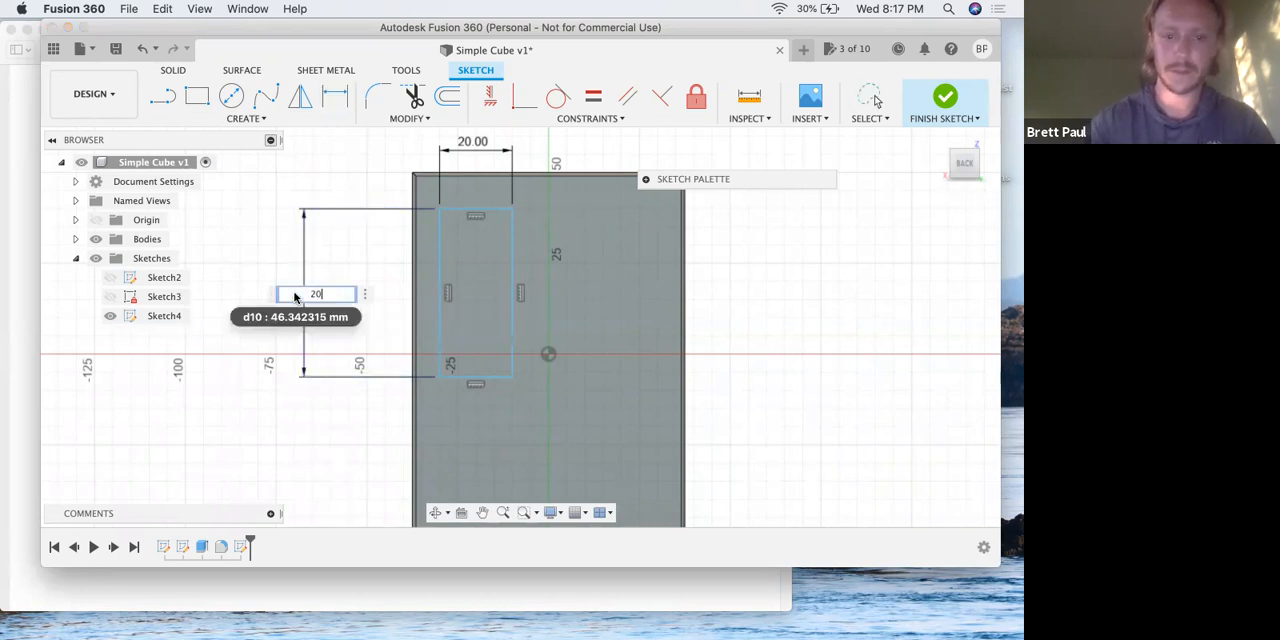
key("Return")
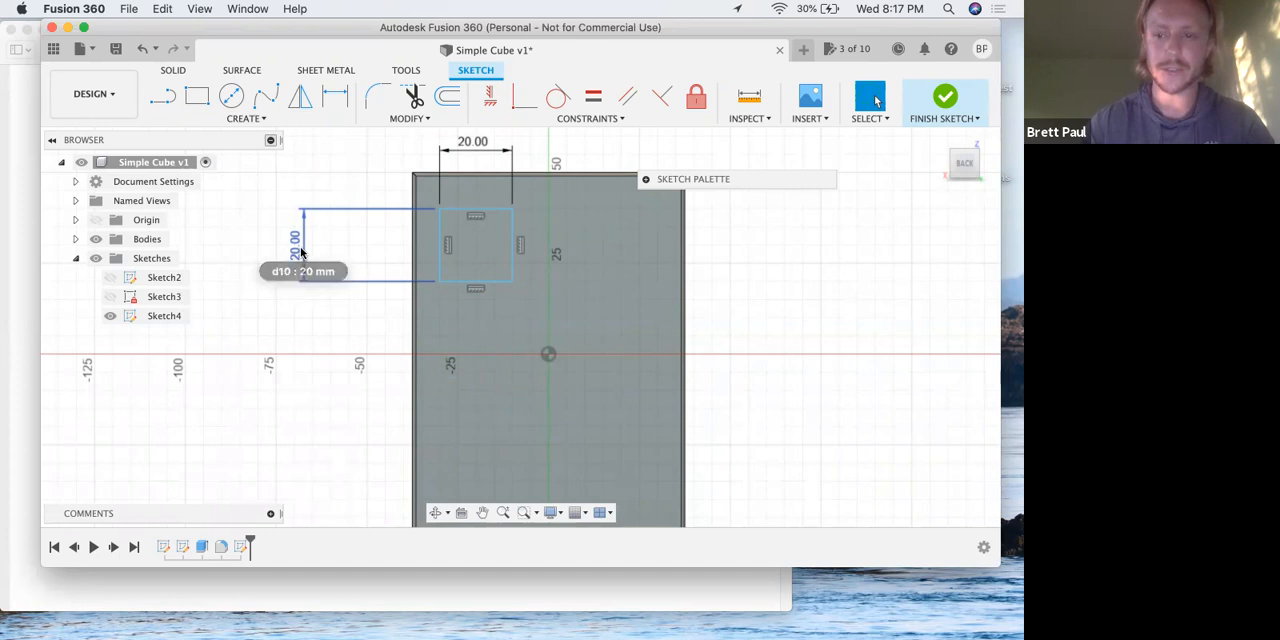
double_click(301, 250)
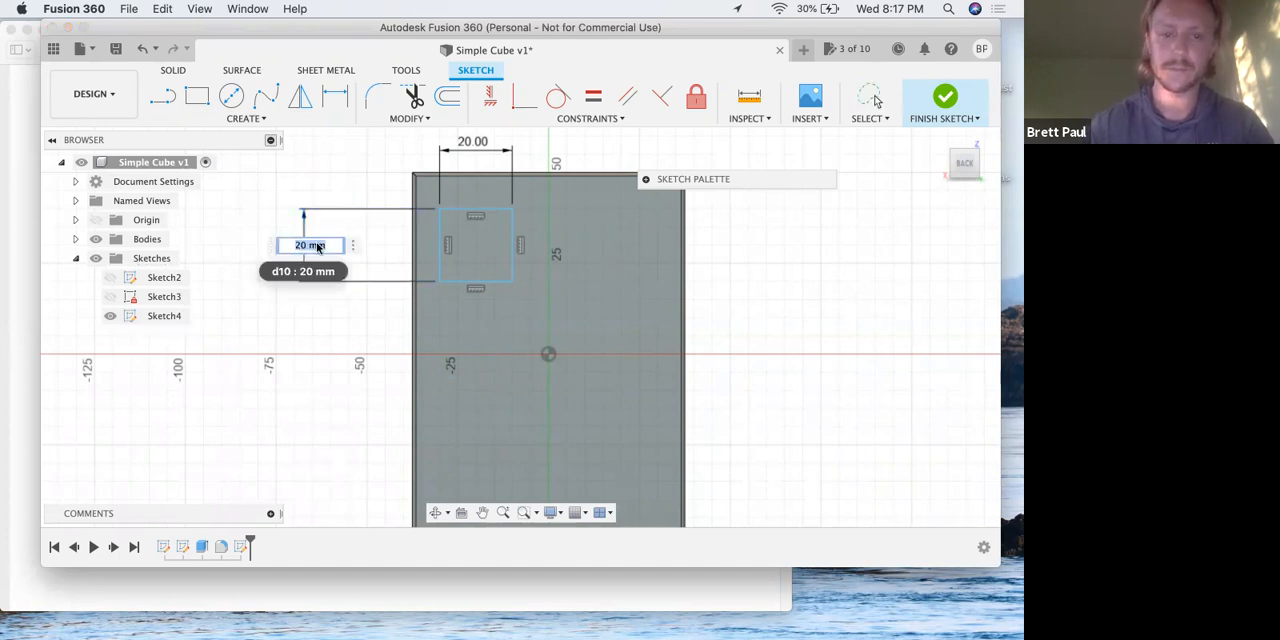
key("Return")
Return to the lesson PDF in Preview and reread step 16 on why the rectangle is still underdefined.
key("ctrl+Up")
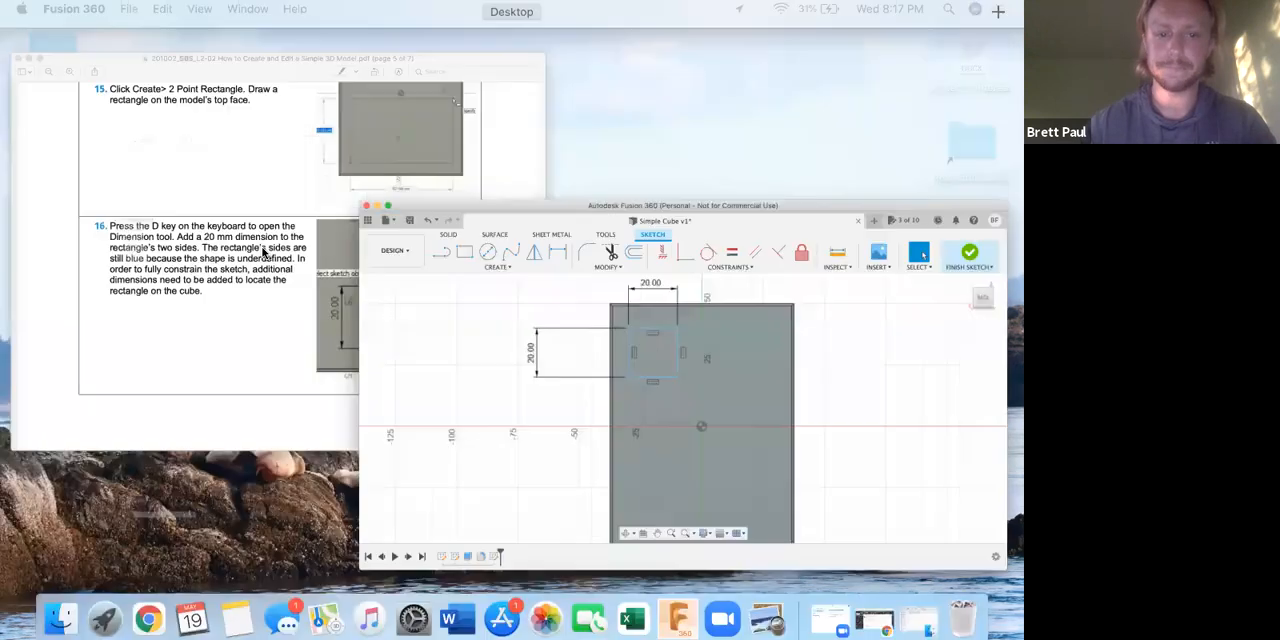
left_click(262, 248)
scroll(328, 356, "down", 1)
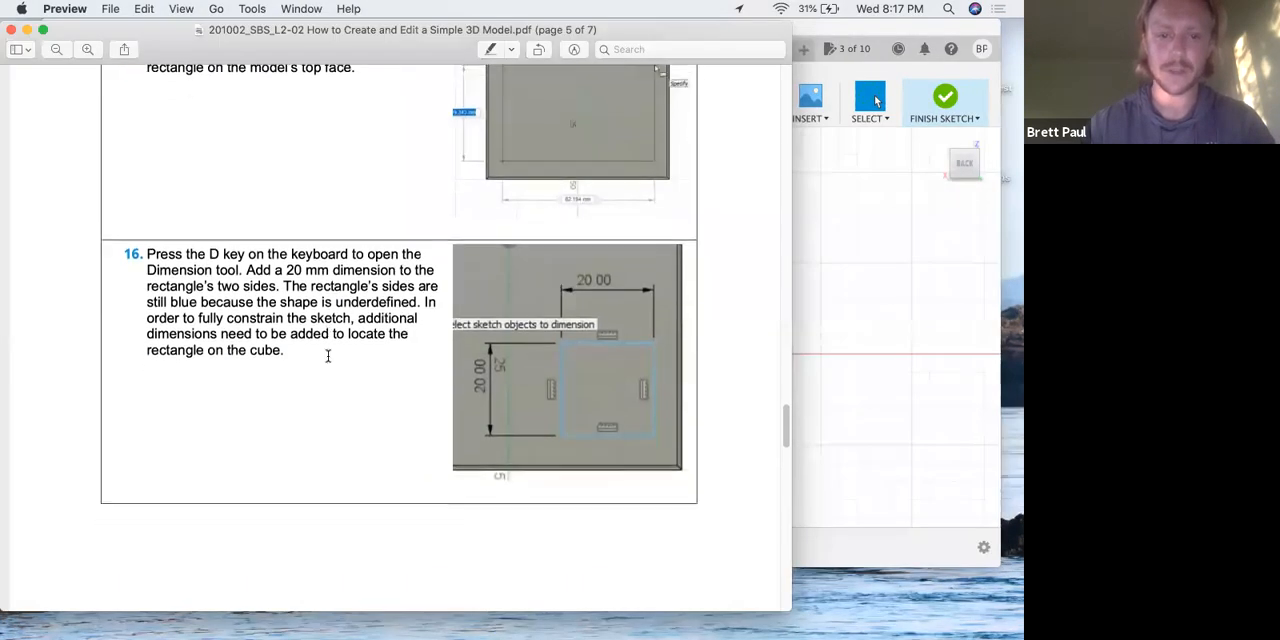
scroll(328, 356, "down", 1)
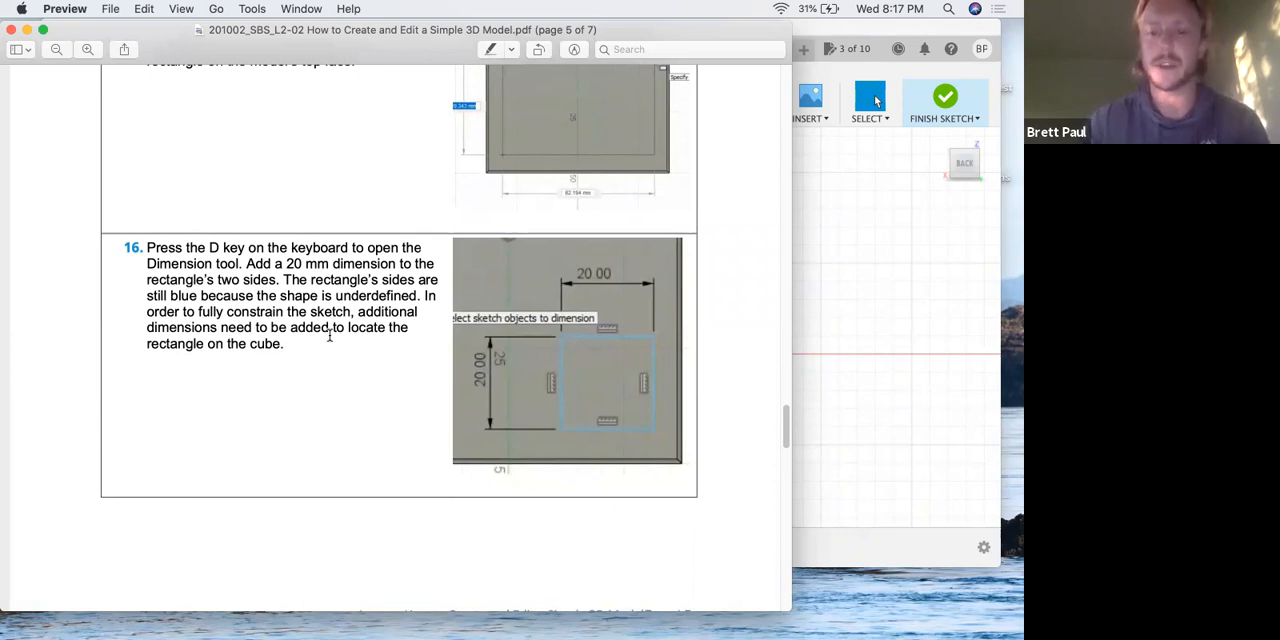
key("ctrl+Up")
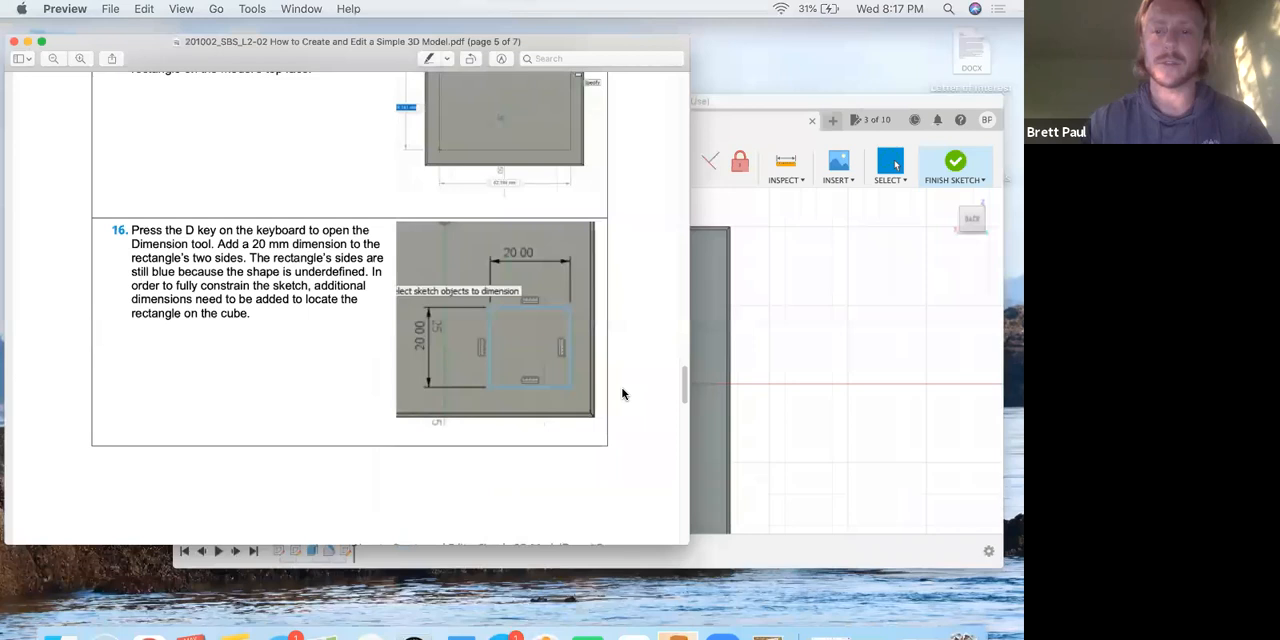
Switch to Fusion 360 and move the 20 mm square by its corner toward the origin and back to test its freedom.
left_click(572, 272)
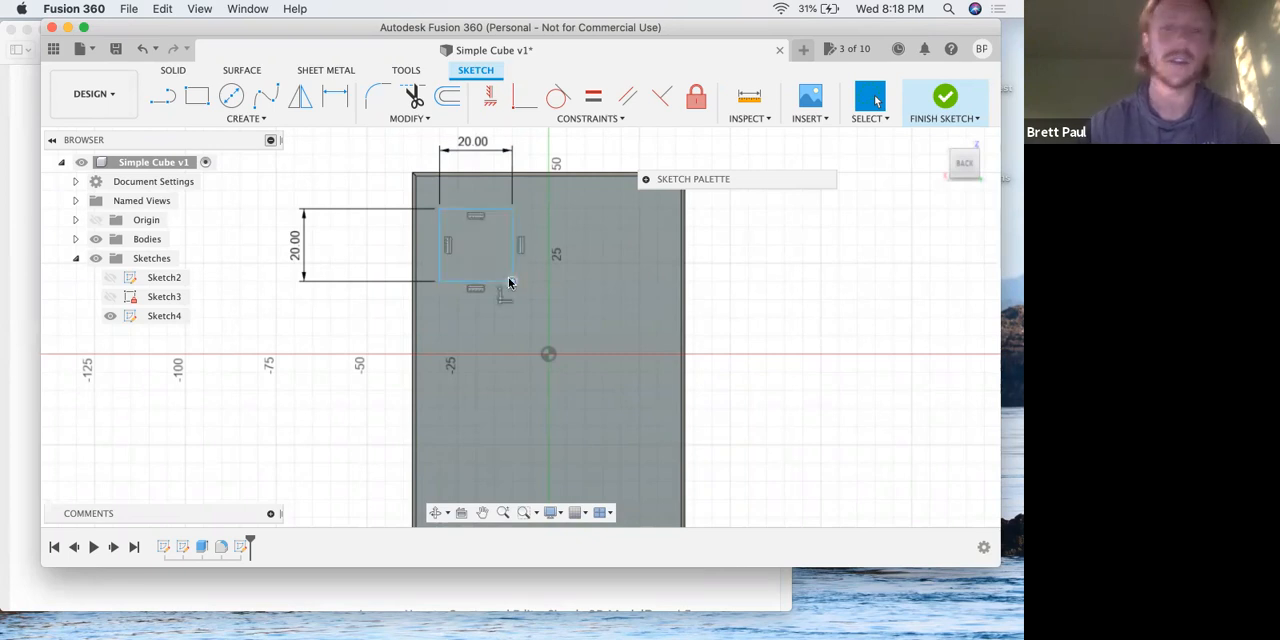
left_click_drag(508, 283, 557, 325)
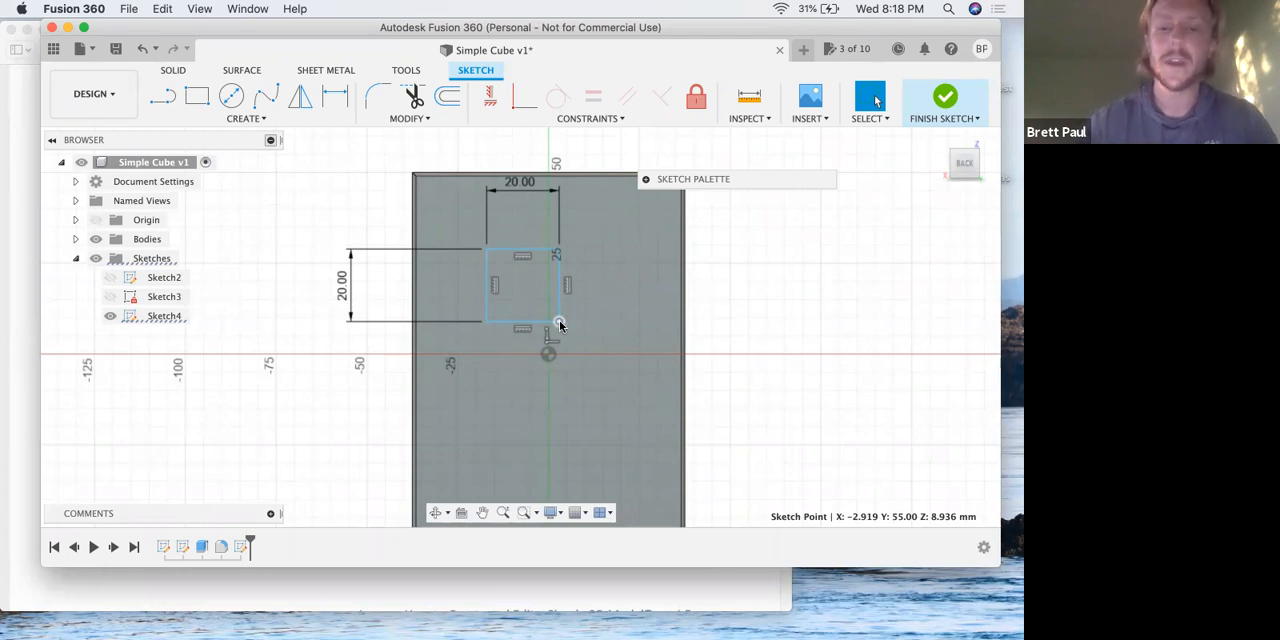
left_click_drag(559, 323, 517, 286)
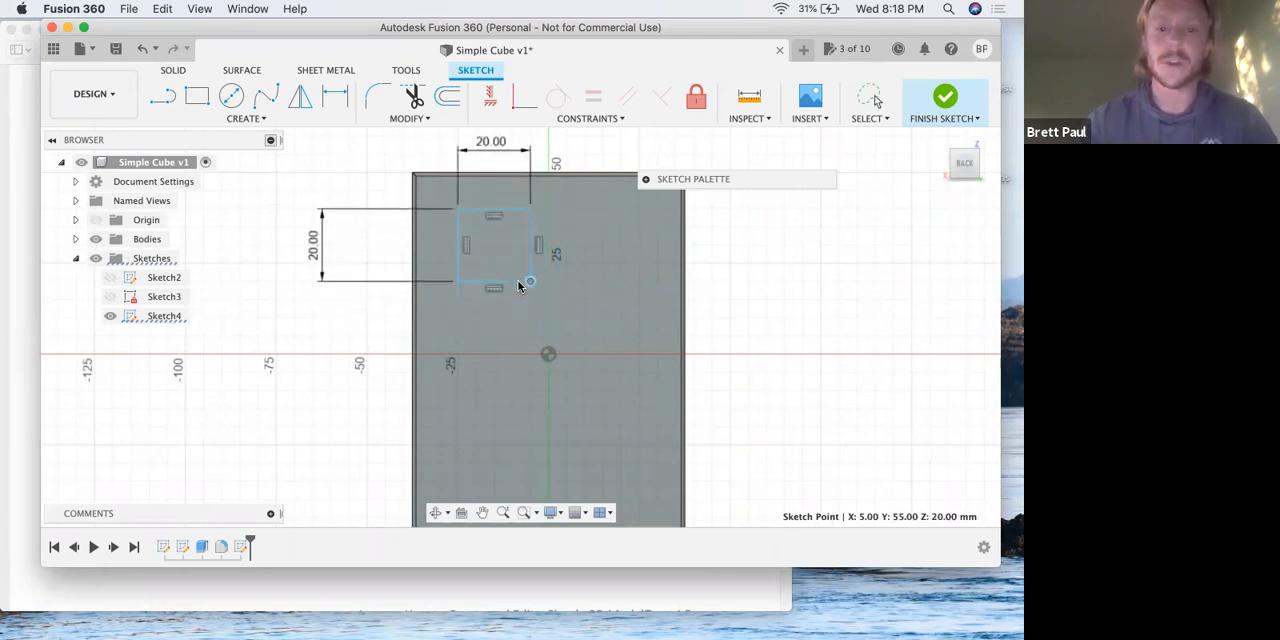
Return to the lesson PDF in Preview and read step 17 on locating the sketch relative to the cube's sides.
key("ctrl+Up")
key("ctrl+Up")
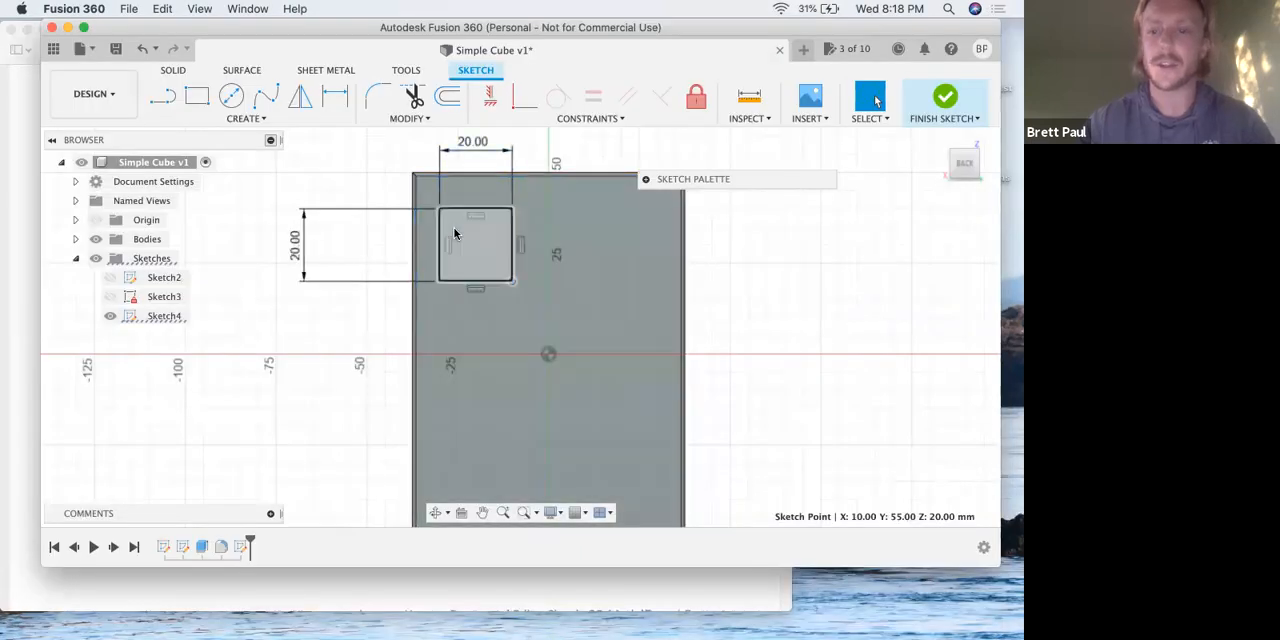
key("ctrl+Up")
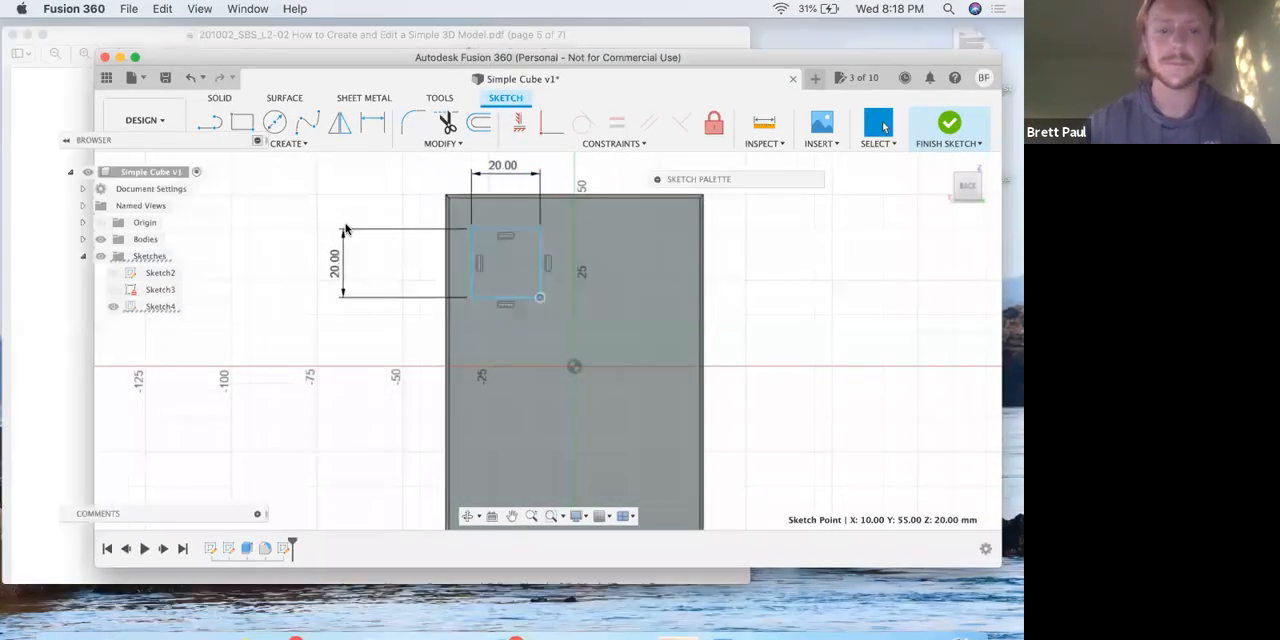
left_click(296, 405)
scroll(296, 405, "down", 10)
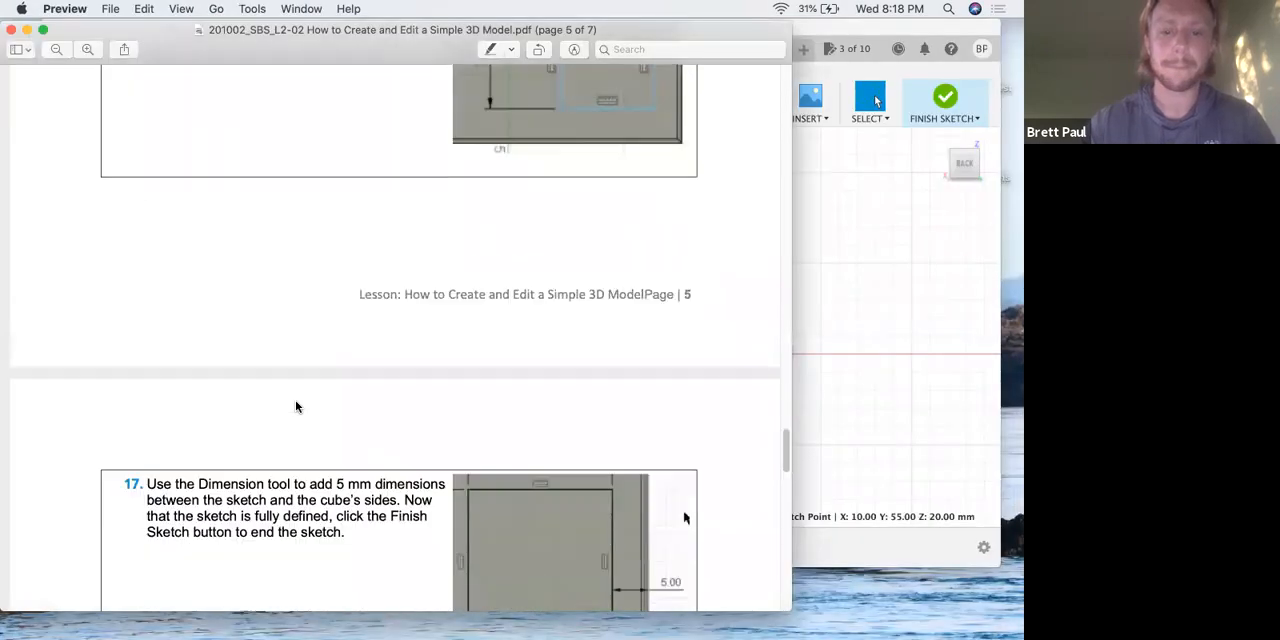
scroll(476, 416, "down", 1)
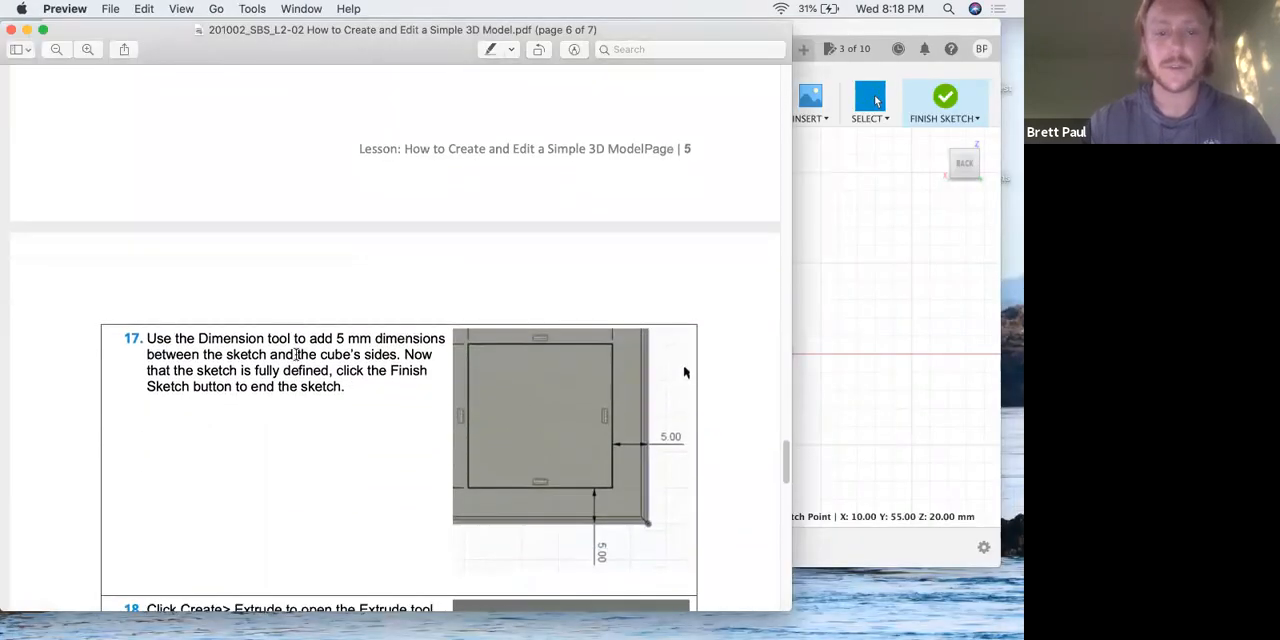
Check step 17's 5 mm offset dimensions in the lesson PDF and switch to the open sketch in Fusion 360.
scroll(587, 378, "down", 1)
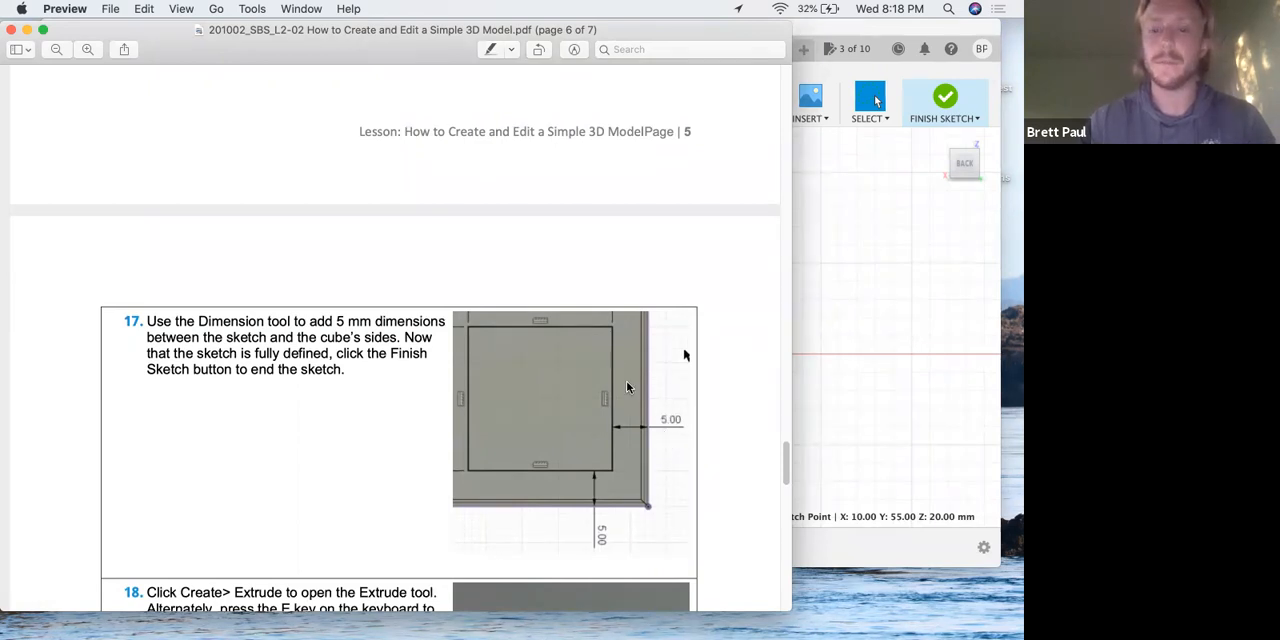
key("ctrl+Up")
left_click(623, 331)
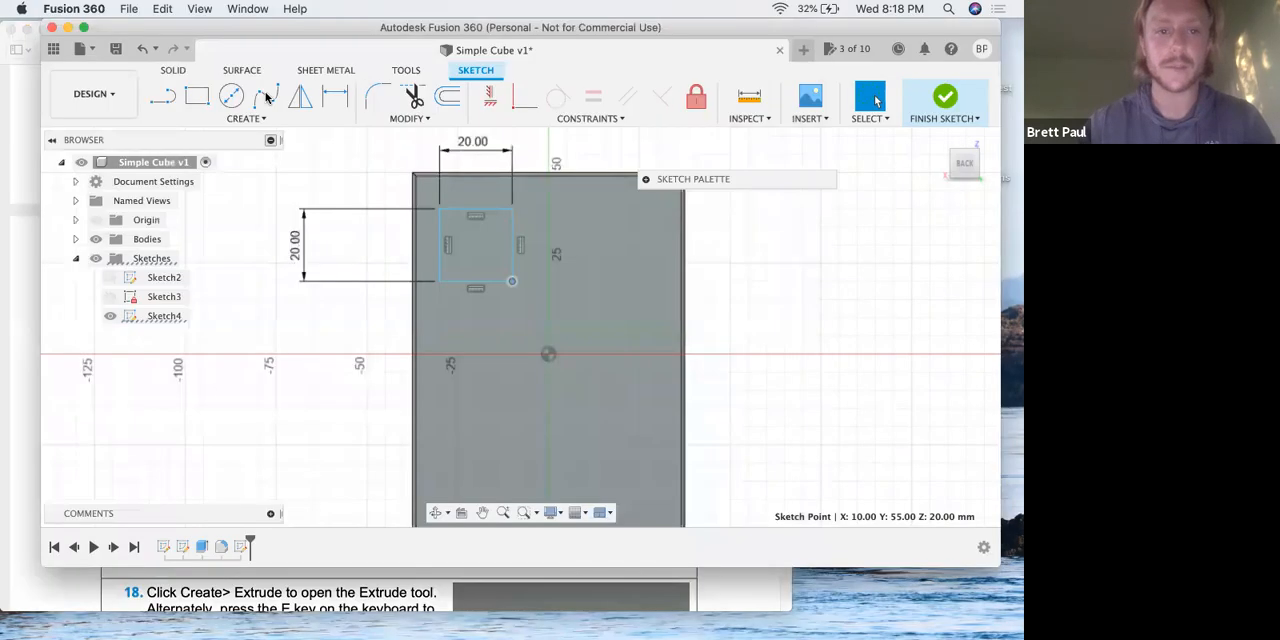
key("d")
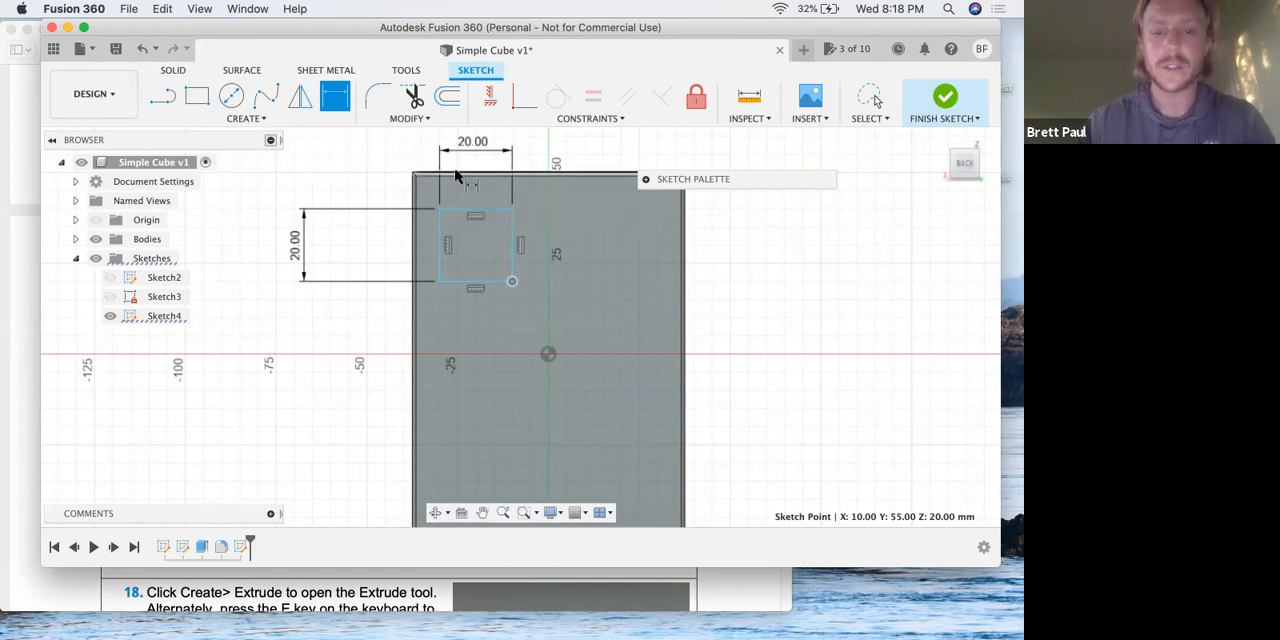
scroll(455, 177, "up", 3)
scroll(455, 177, "up", 3)
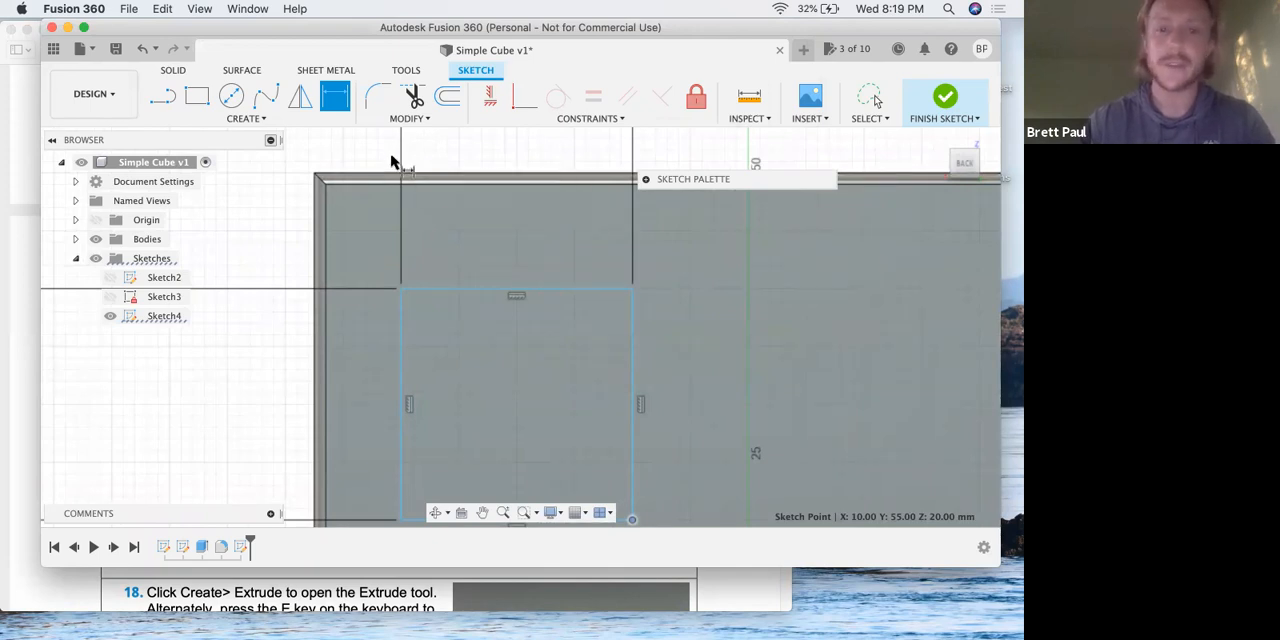
key("Escape")
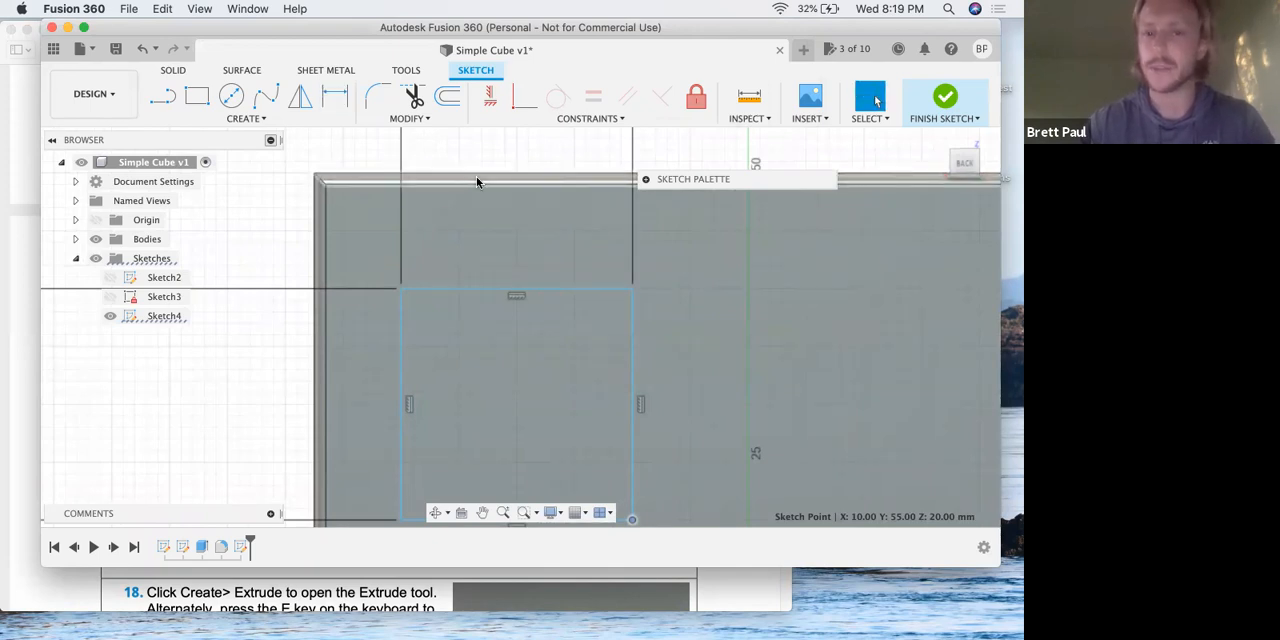
left_click(258, 119)
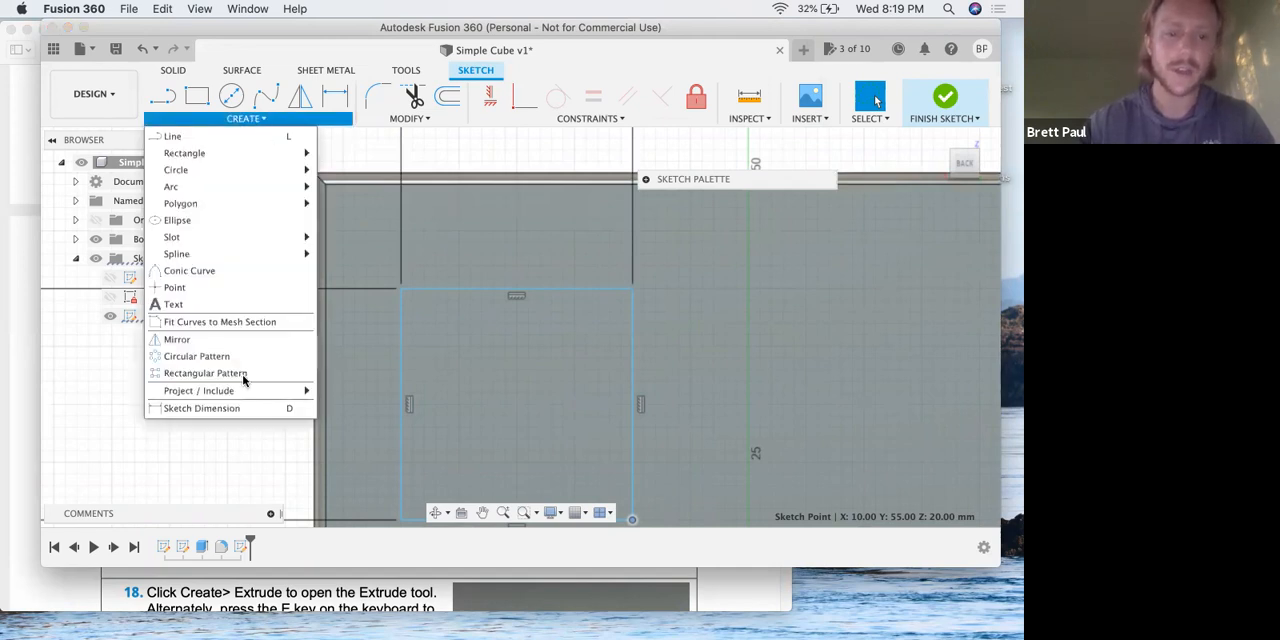
mouse_move(220, 392)
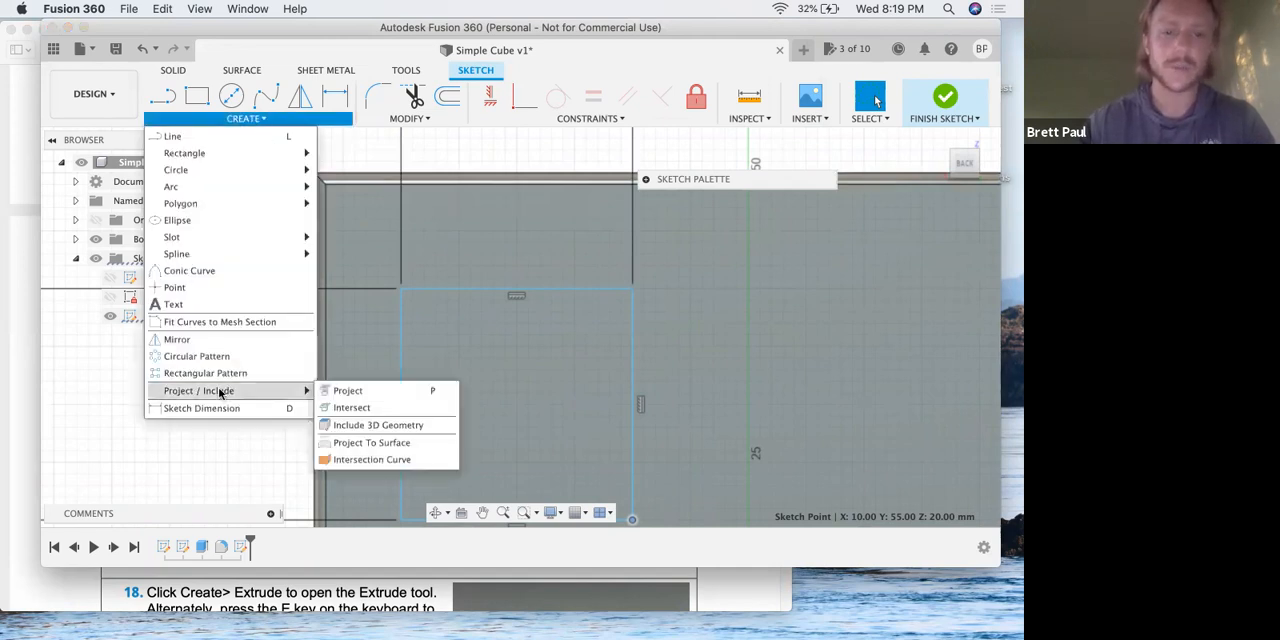
left_click(340, 392)
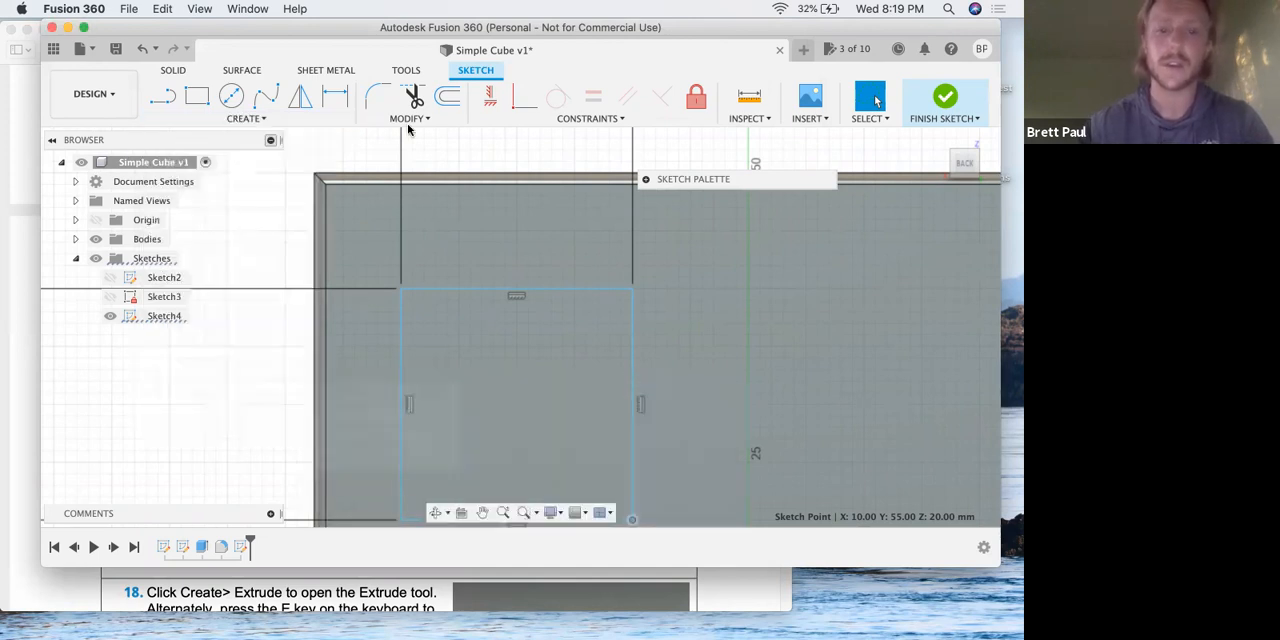
left_click(428, 175)
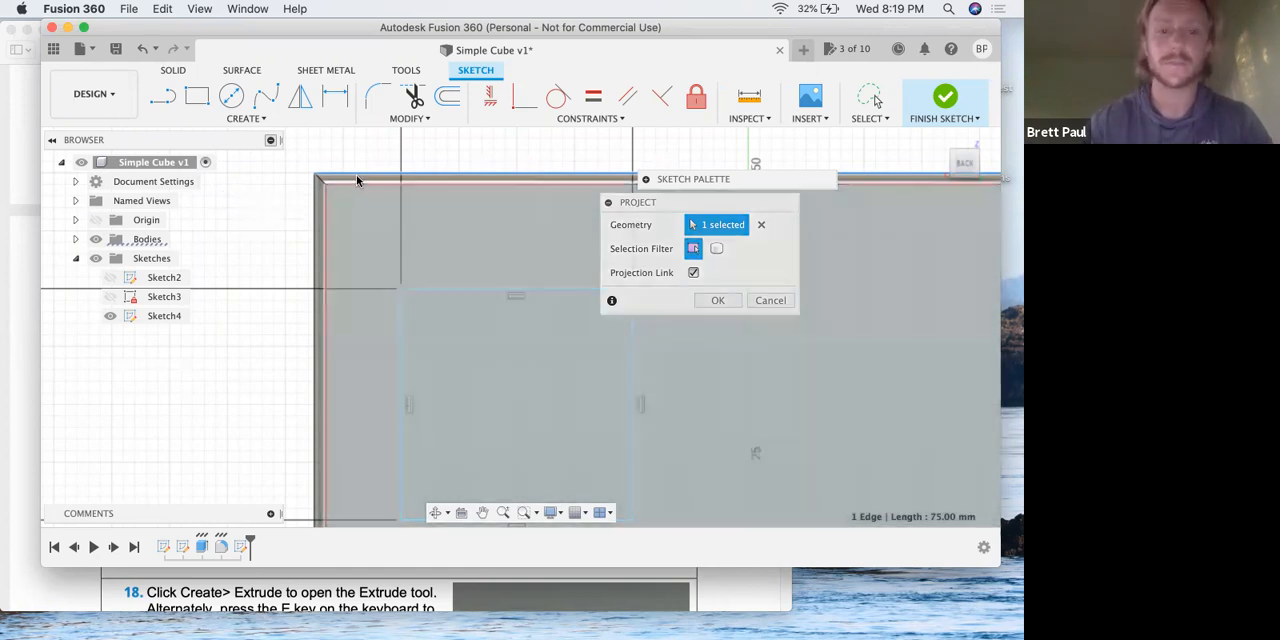
key("Escape")
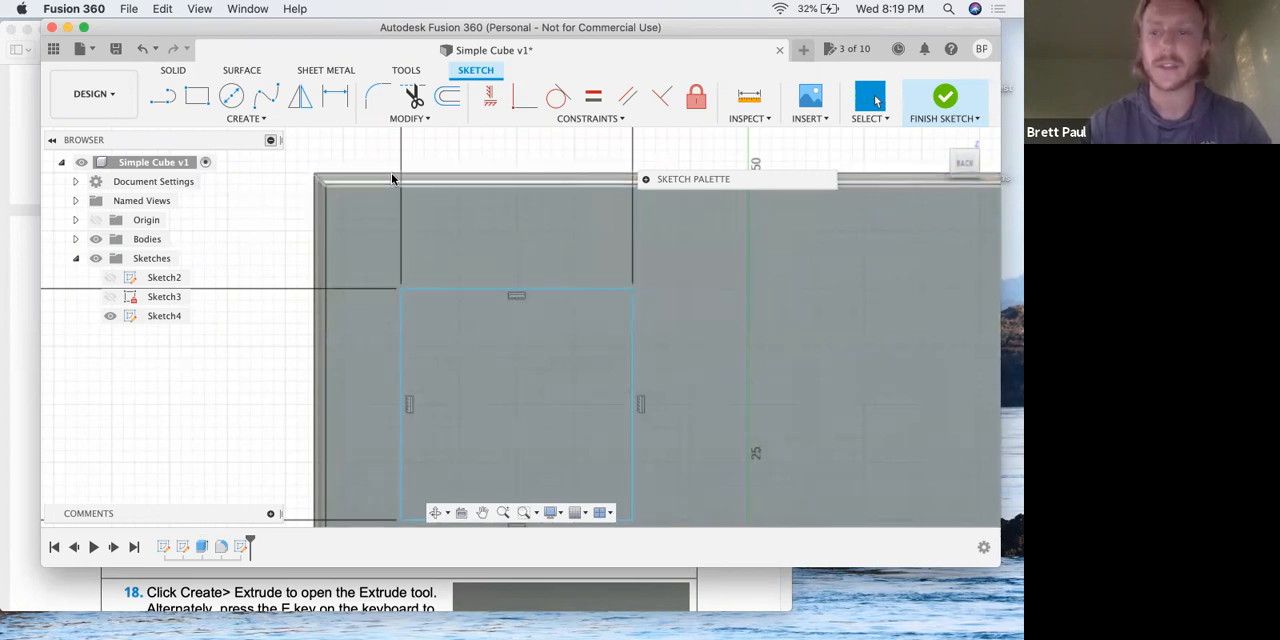
Dimension the distance between the cube face's upper edge and the square's upper side.
key("d")
left_click(445, 177)
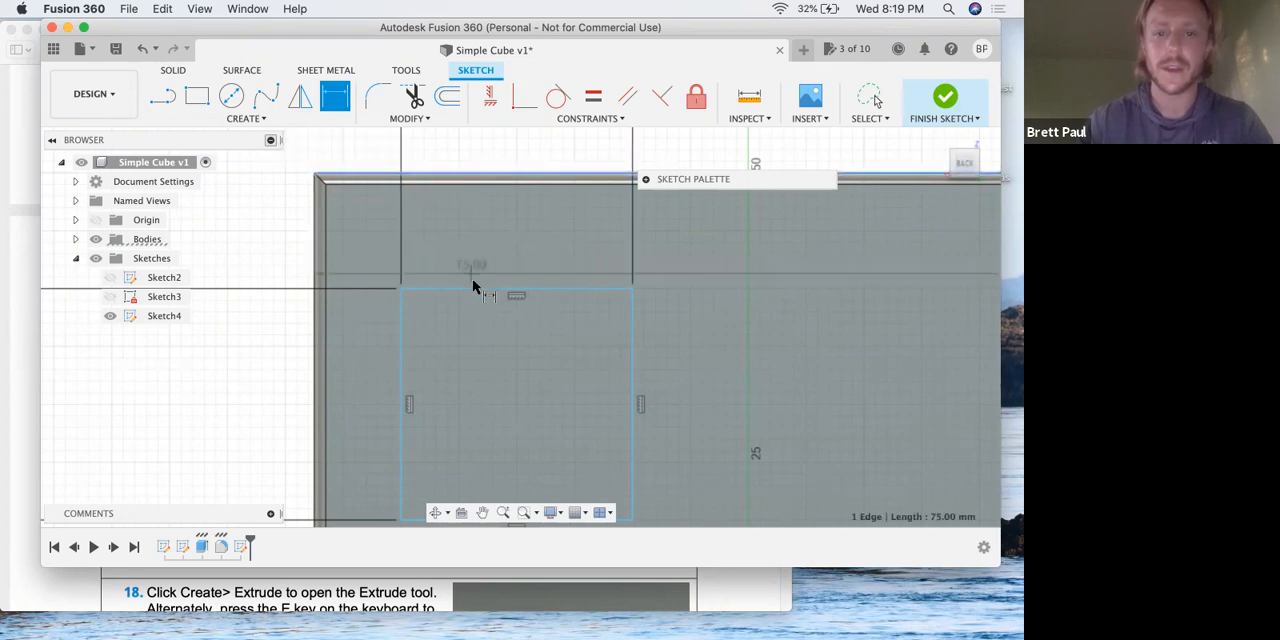
left_click(475, 282)
left_click(567, 310)
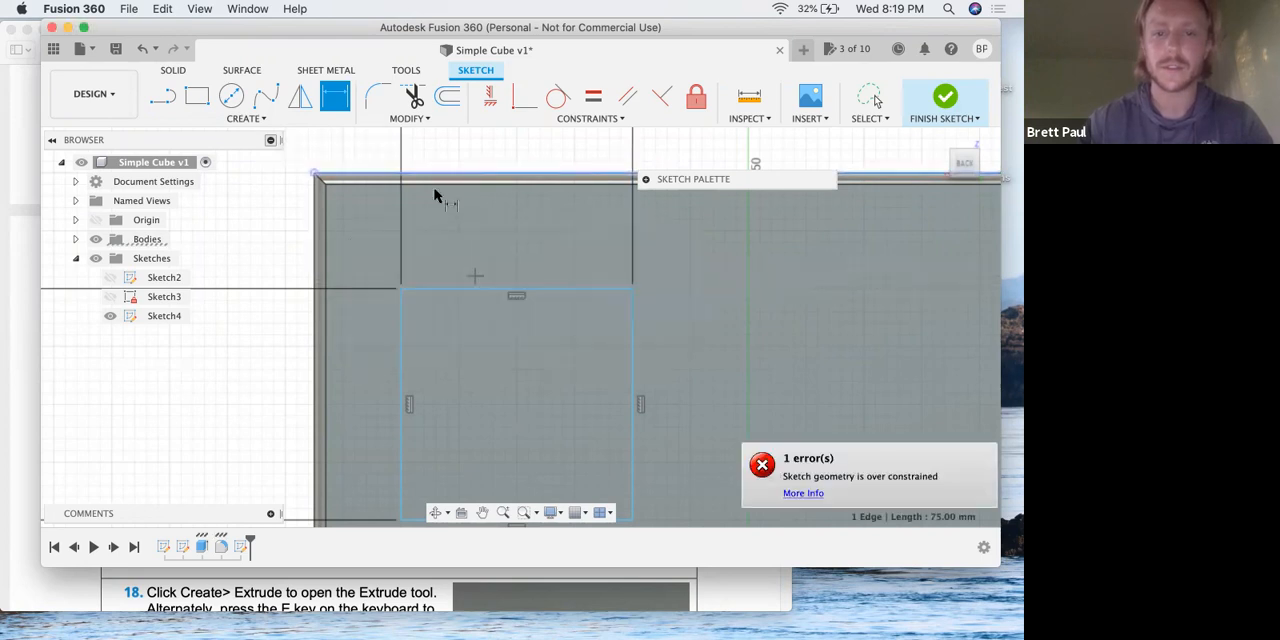
left_click(463, 179)
left_click(477, 289)
left_click(480, 226)
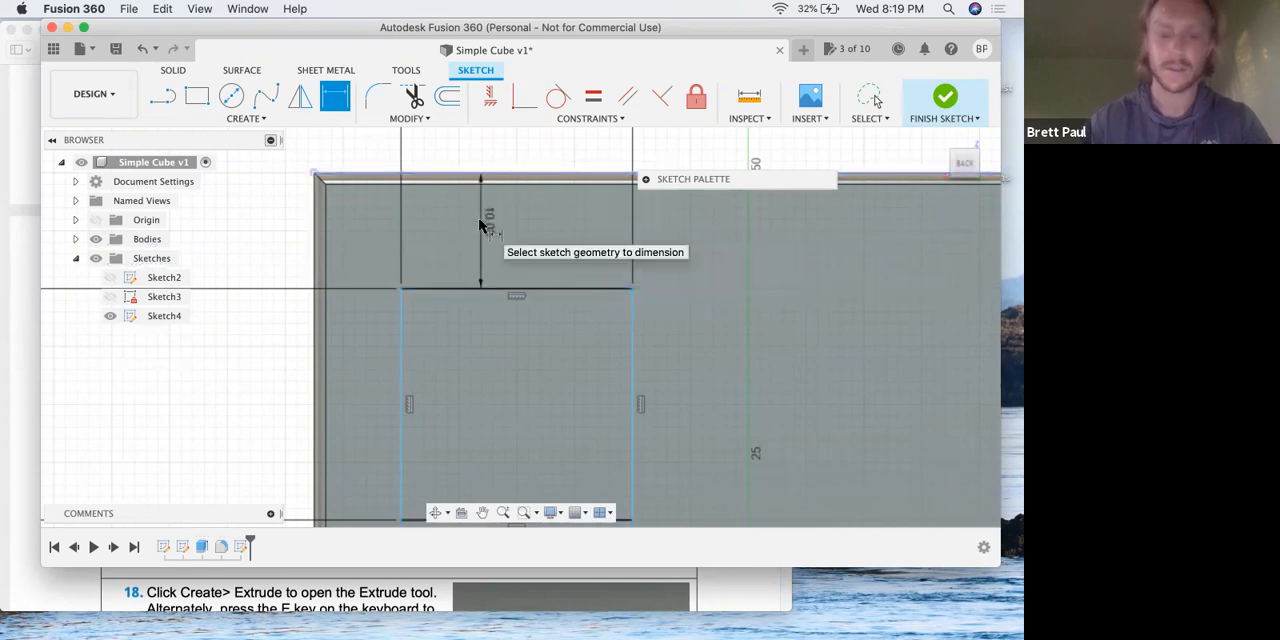
Dimension the distance between the cube face's left edge and the square's left side.
left_click(317, 371)
left_click(402, 371)
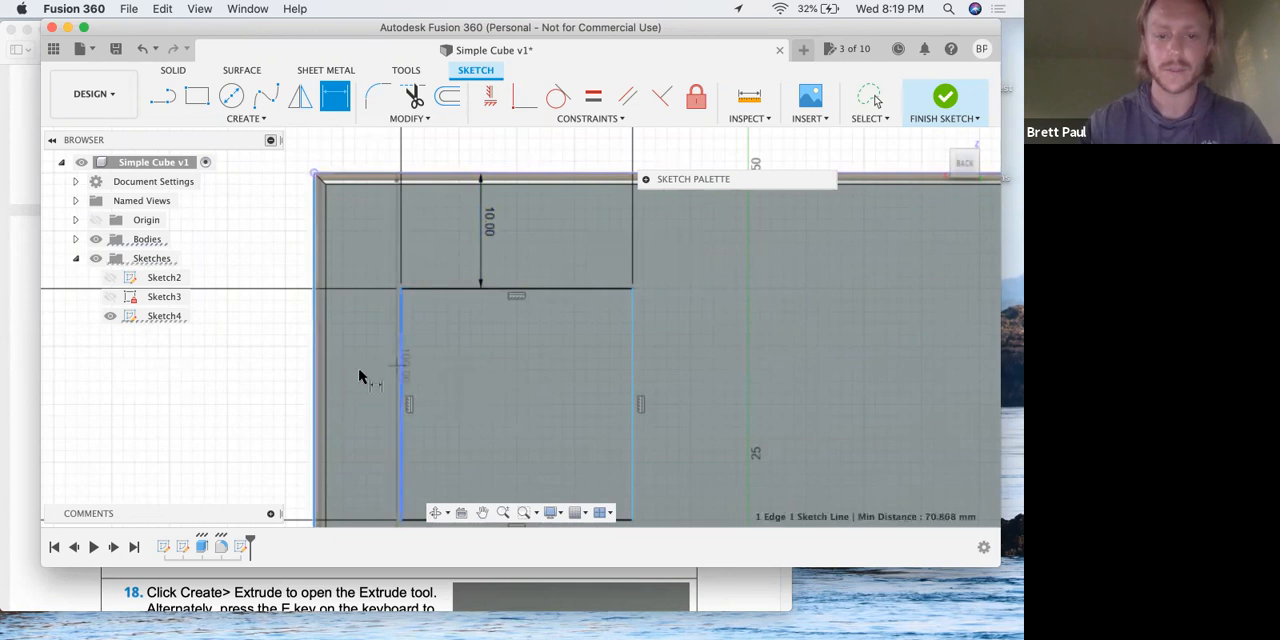
left_click(252, 346)
key("Escape")
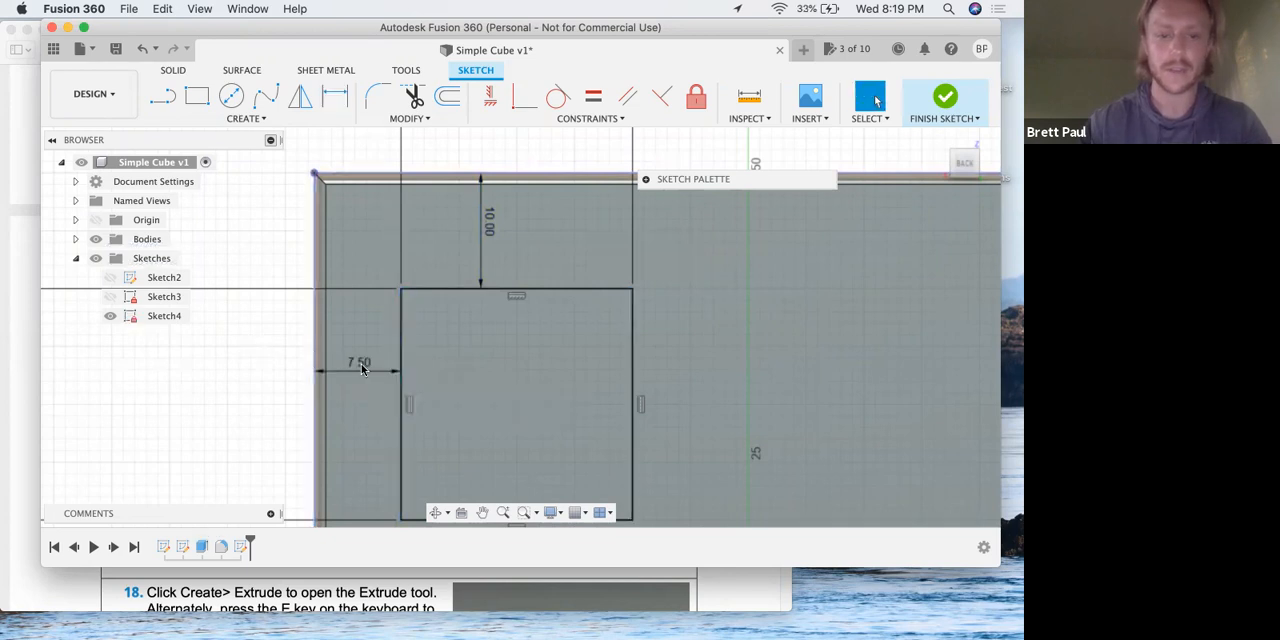
Set both offset dimensions between the square and the cube's edges to 5 mm.
double_click(362, 369)
type("5")
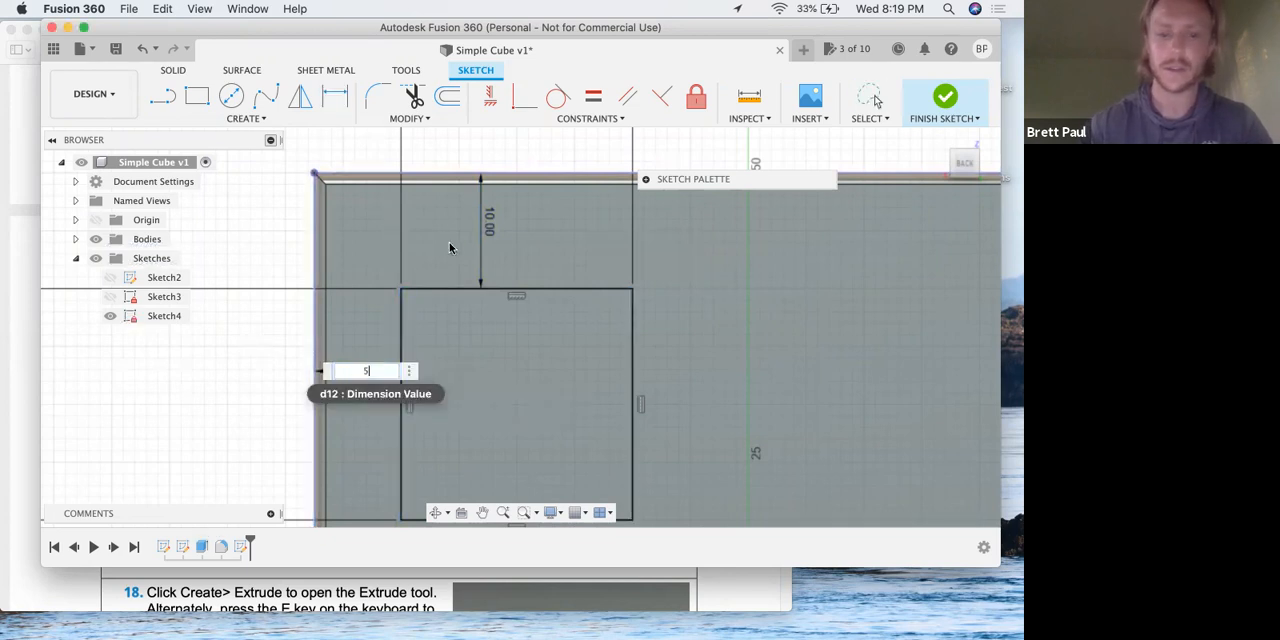
key("Return")
double_click(461, 224)
type("5")
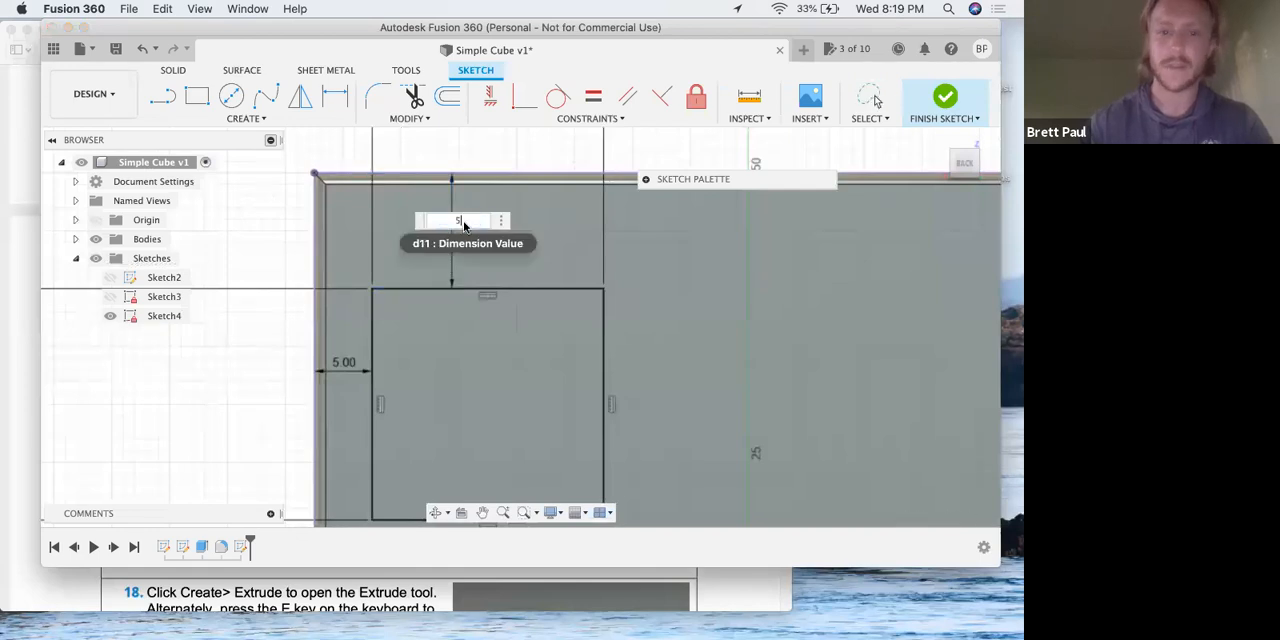
key("Return")
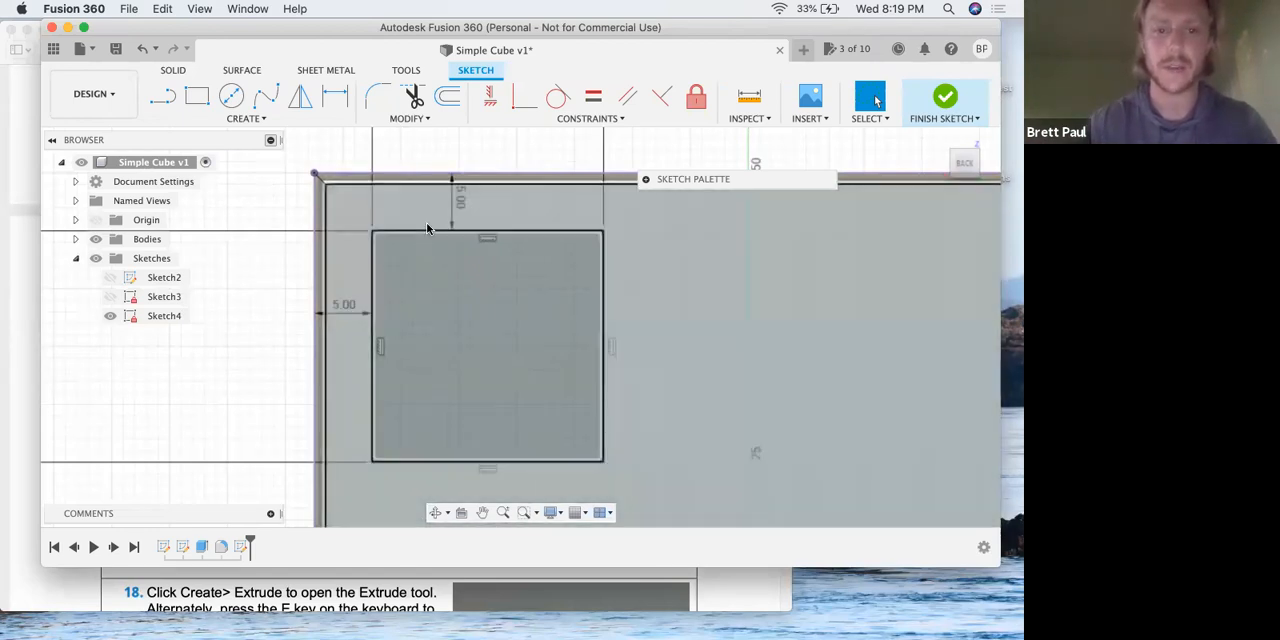
Return to the lesson PDF in Preview and read step 18 on extruding the cut downwards.
key("ctrl+Up")
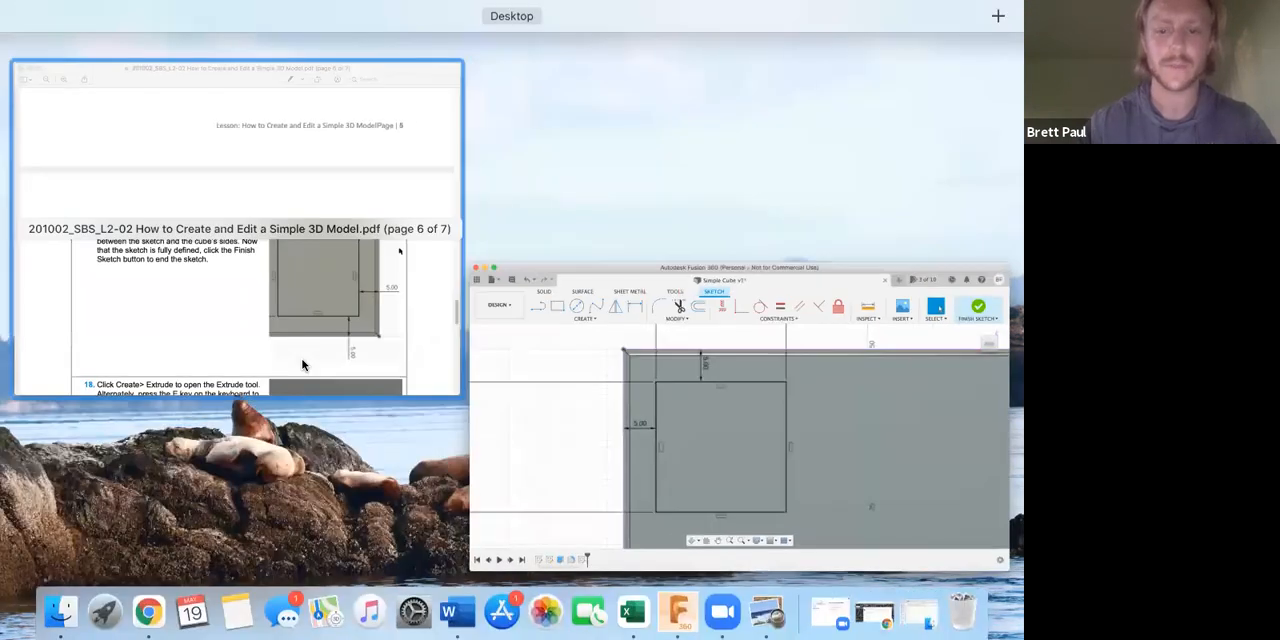
left_click(310, 300)
scroll(302, 365, "down", 5)
scroll(302, 365, "down", 1)
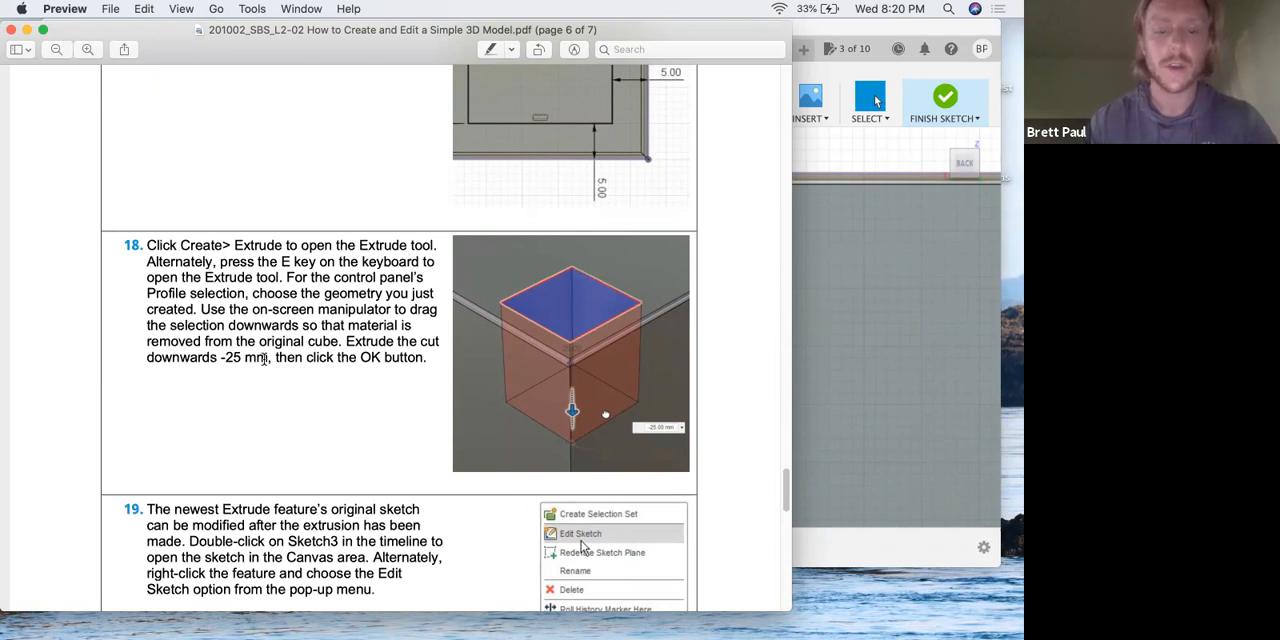
Switch to Fusion 360 and finish the sketch of the 20 mm square.
key("ctrl+Up")
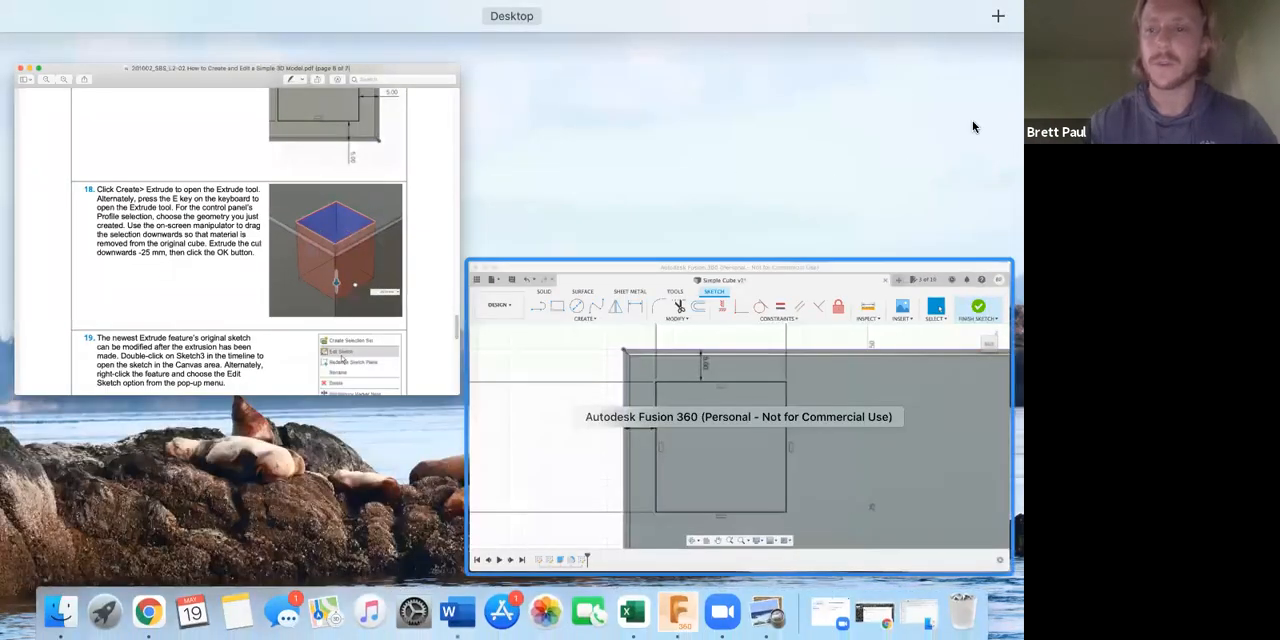
left_click(780, 370)
left_click(971, 120)
Set up an extrusion of the 20 mm square profile into the cube with a distance of -25 mm.
key("e")
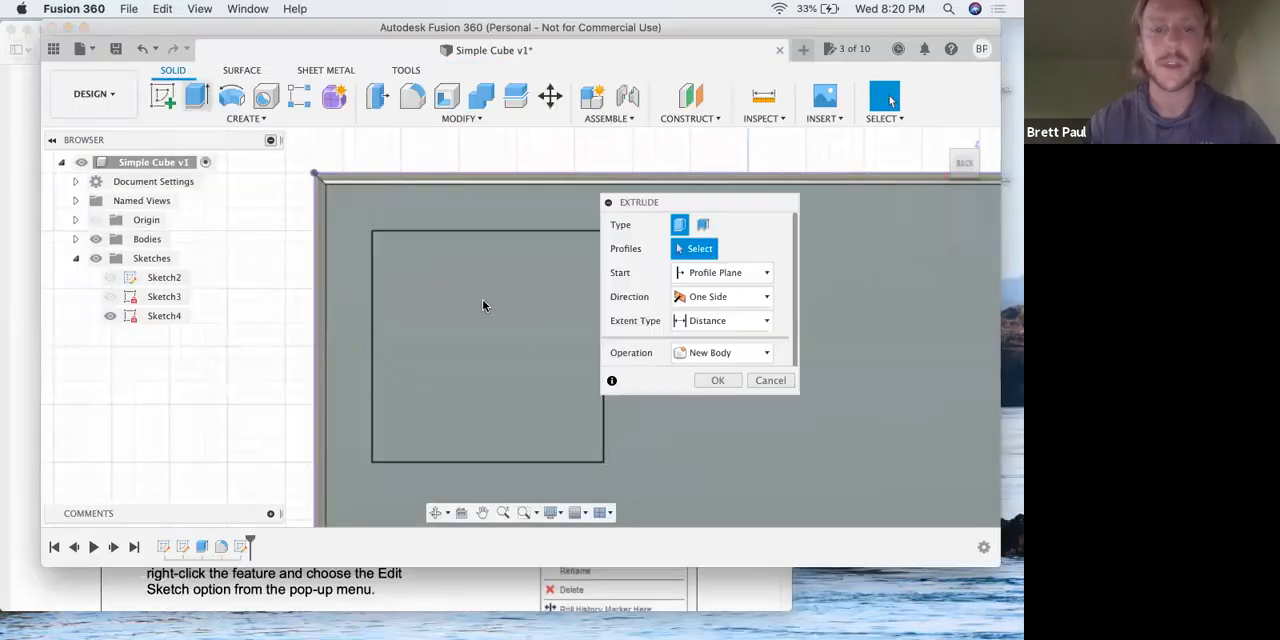
left_click(487, 335)
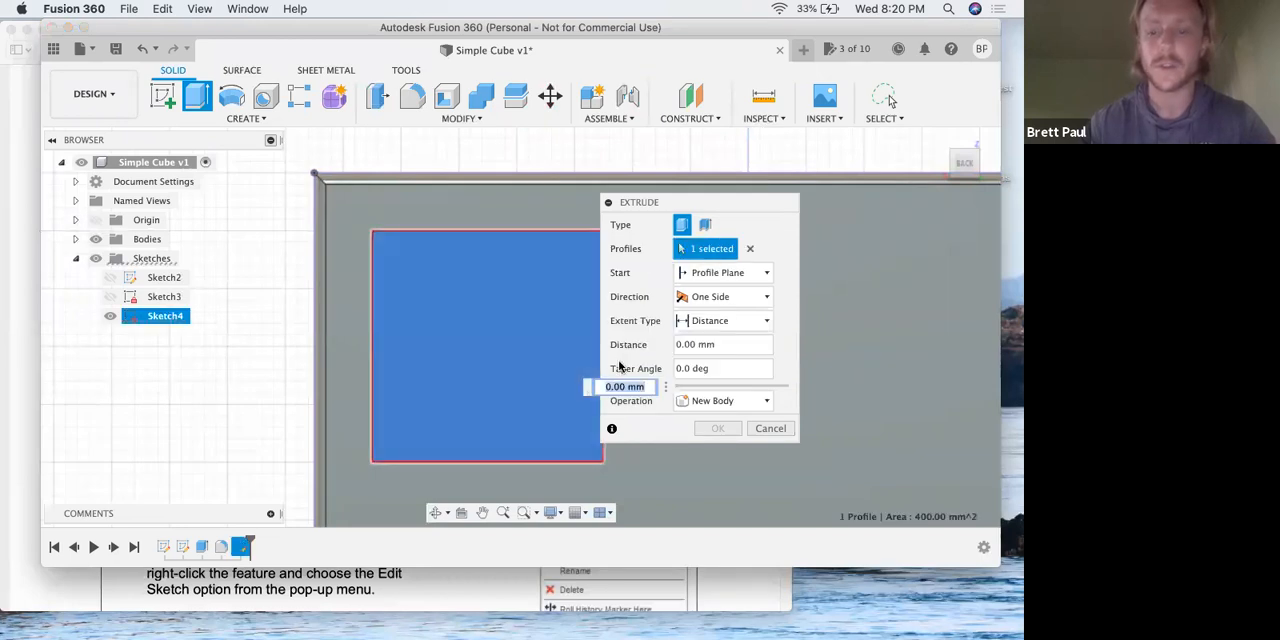
type("-")
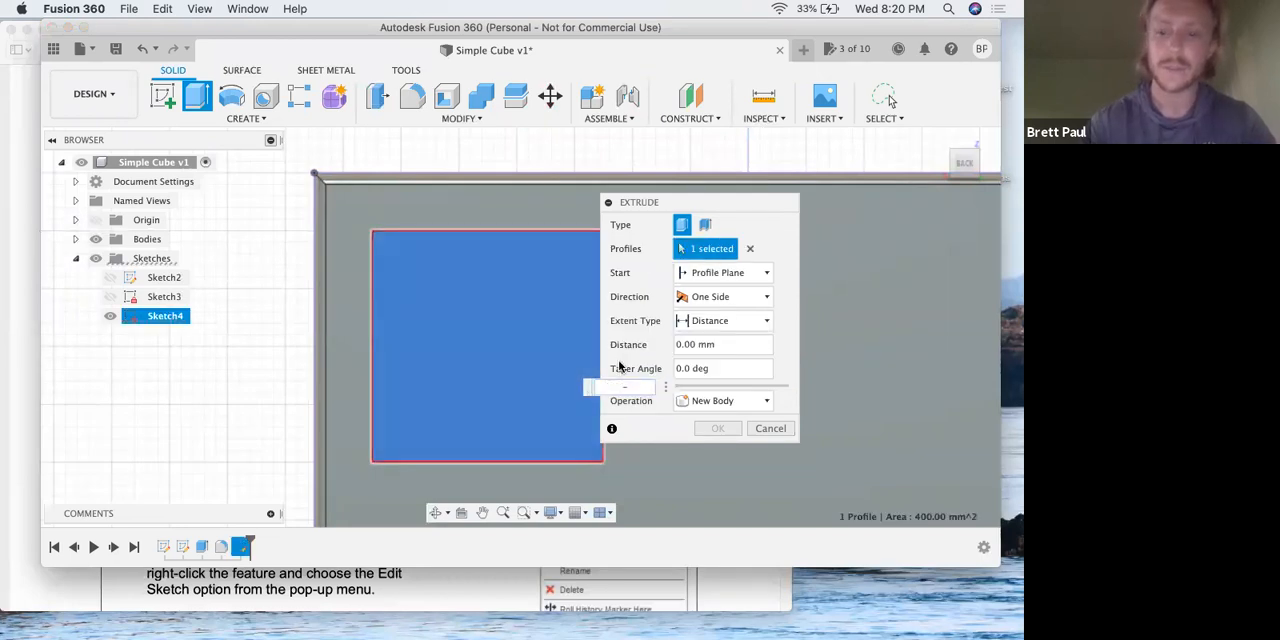
type("25")
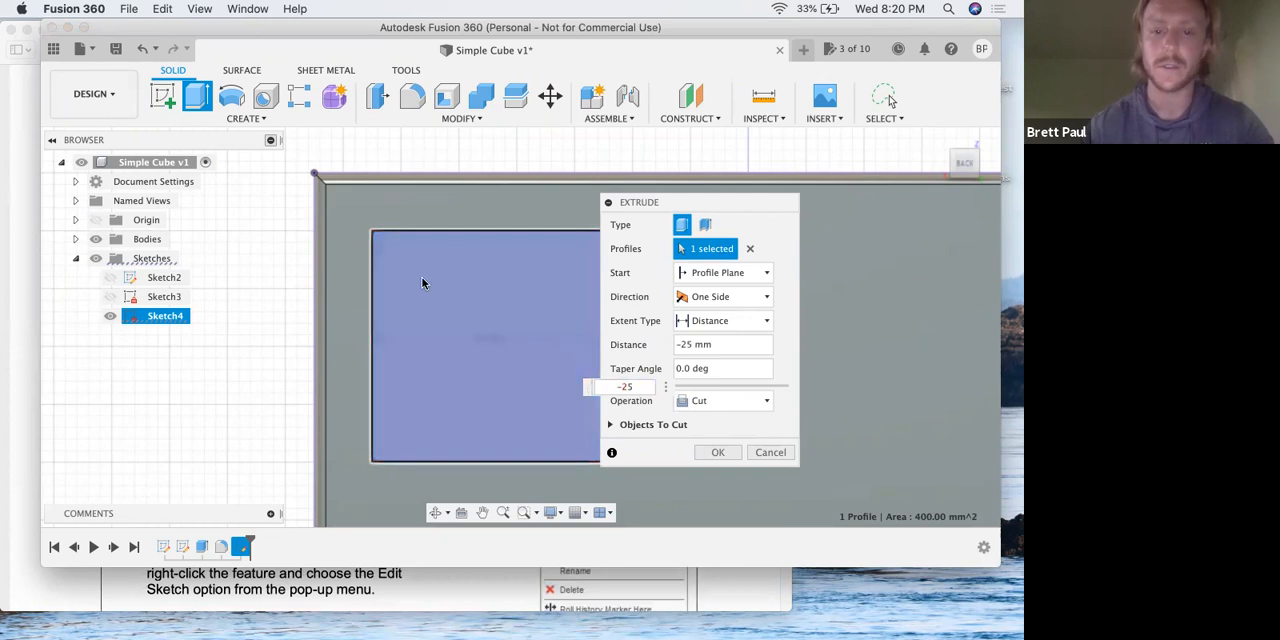
scroll(450, 361, "down", 2)
scroll(448, 360, "up", 3)
scroll(445, 362, "down", 3)
scroll(445, 362, "down", 3)
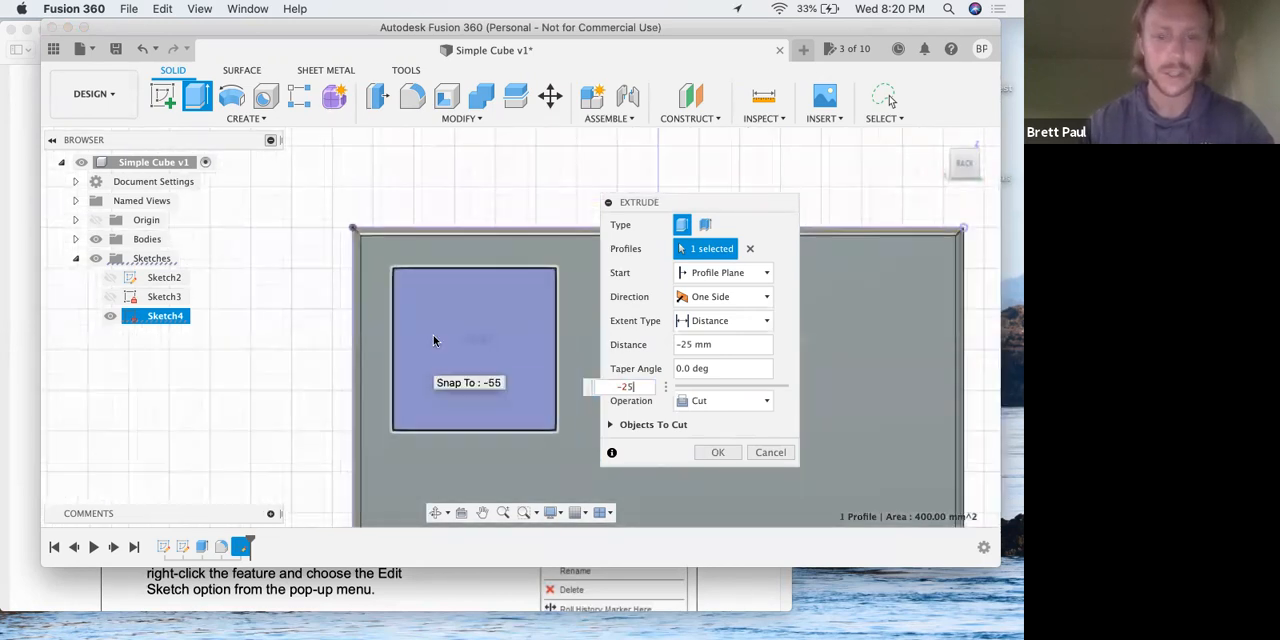
middle_click_drag(420, 328, 387, 301, "shift")
left_click(716, 455)
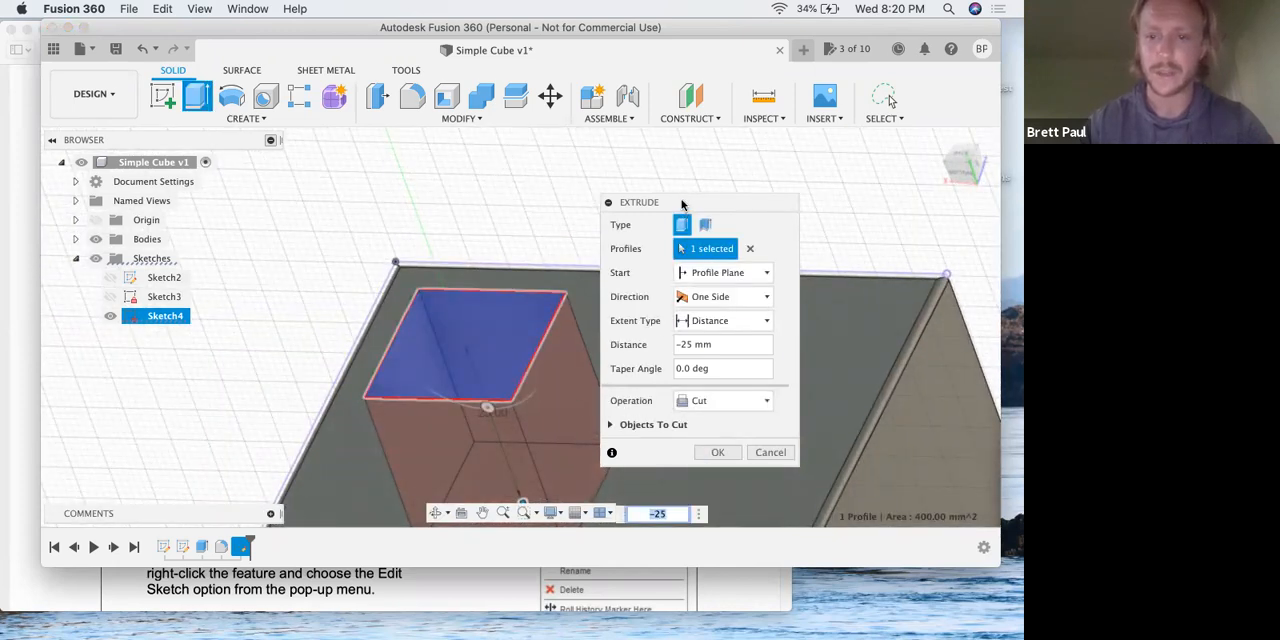
Choose Cut as the extrusion's operation and complete the pocket in the cube.
left_click_drag(685, 204, 681, 184)
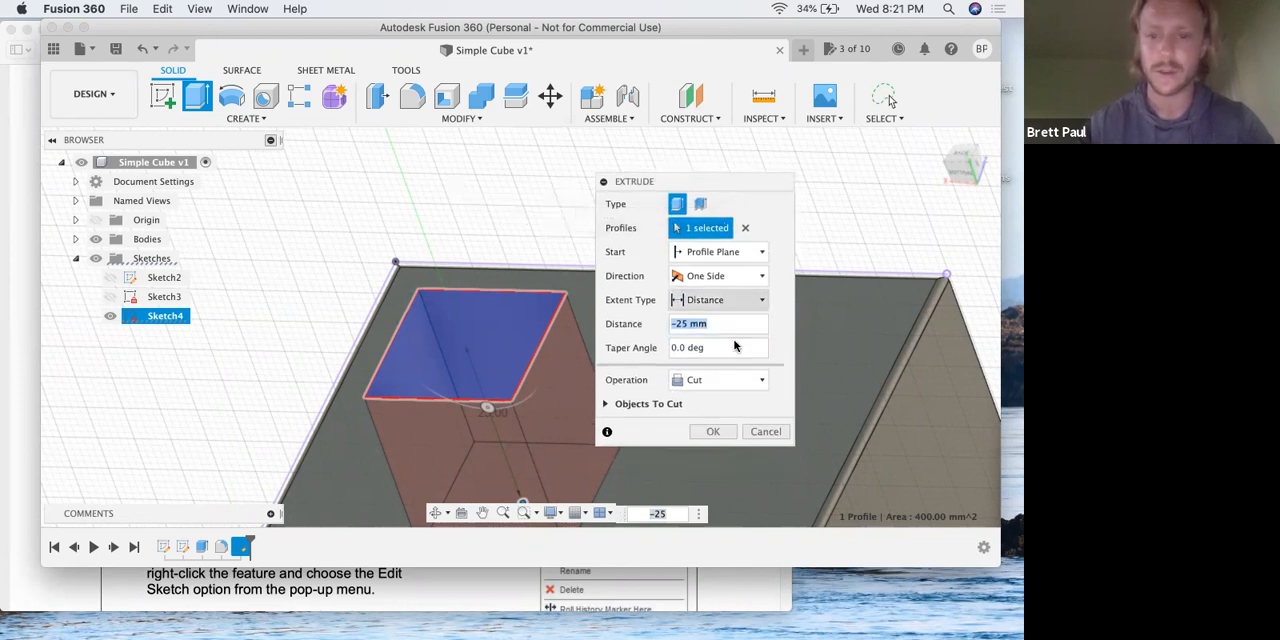
left_click(704, 382)
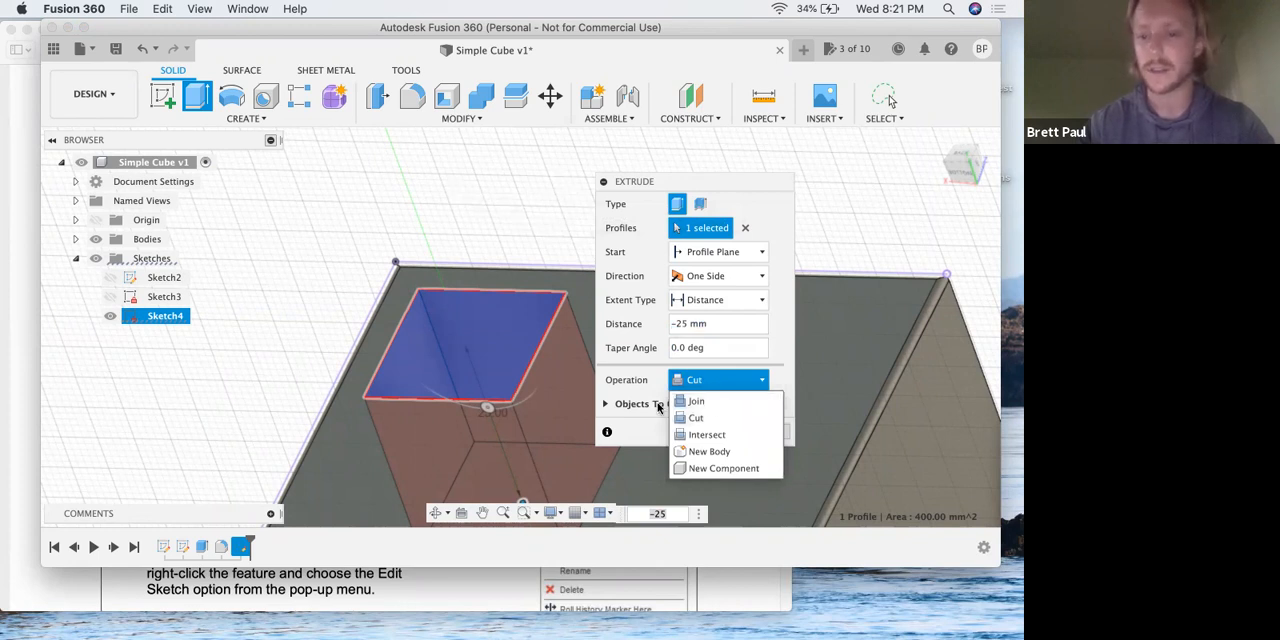
left_click(700, 418)
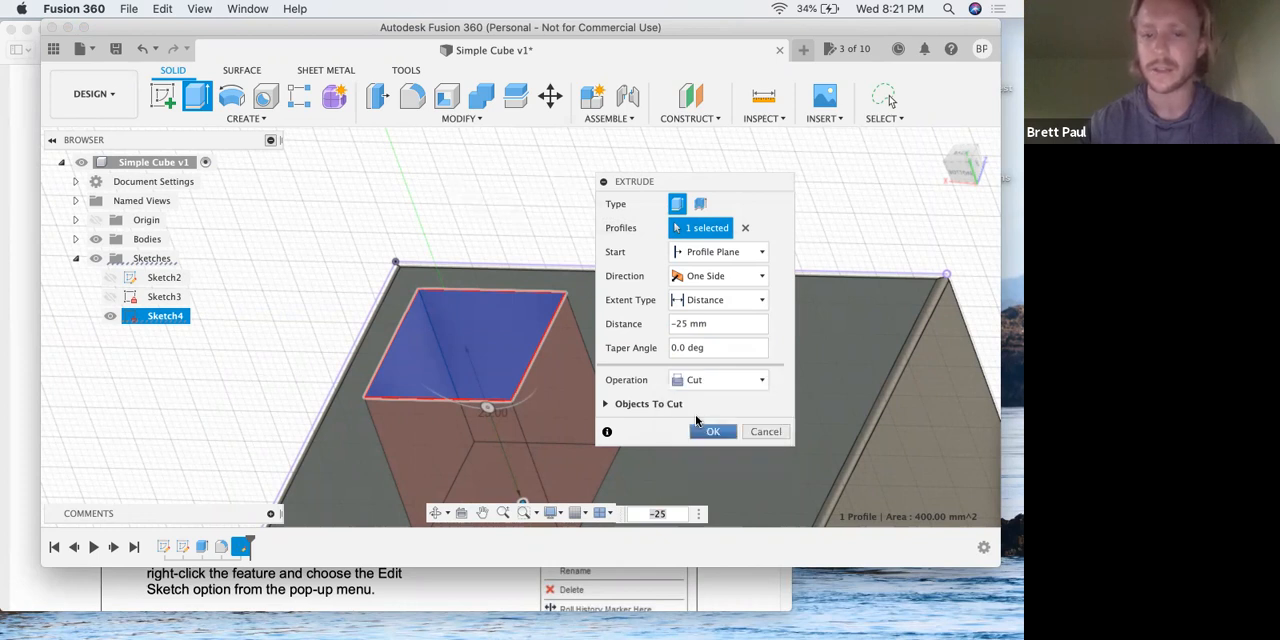
left_click(698, 424)
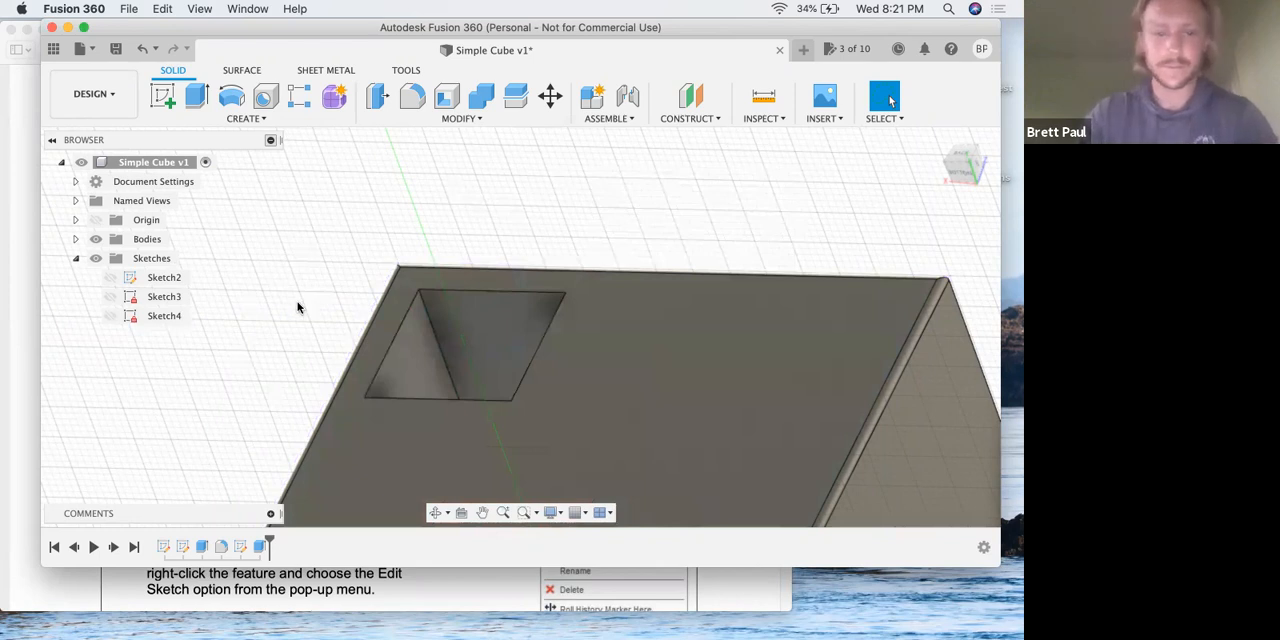
Return to the lesson PDF in Preview and read steps 19 and 20 on editing the extrusion's original sketch.
key("ctrl+Up")
left_click(283, 311)
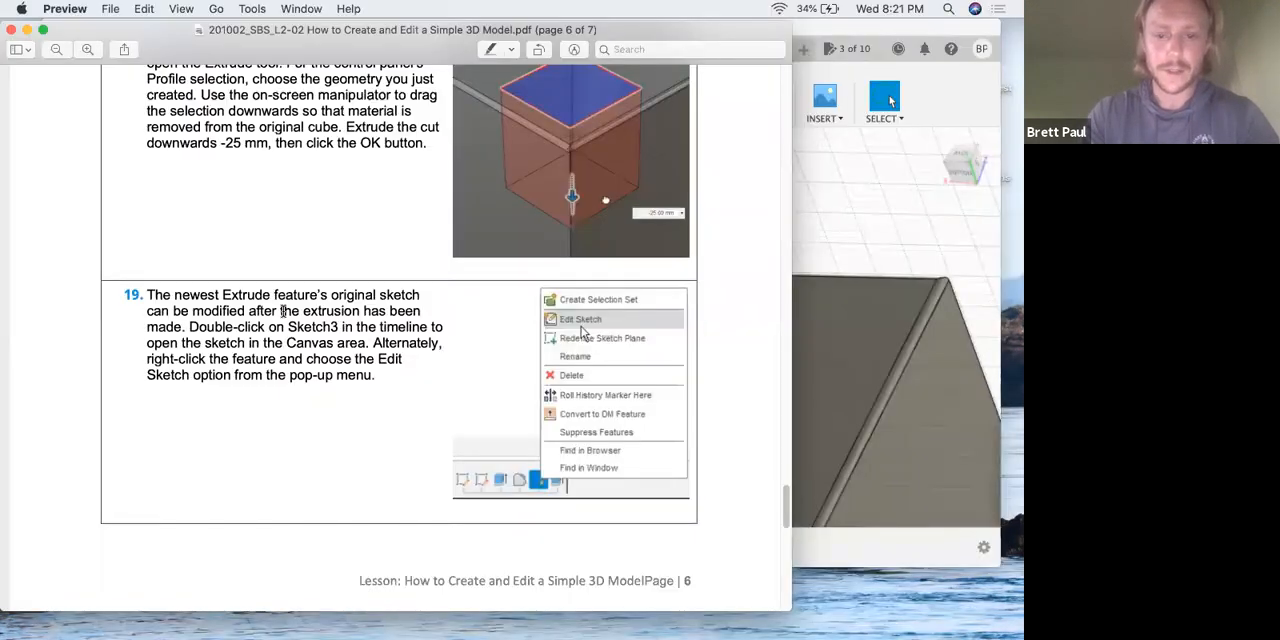
scroll(283, 314, "down", 5)
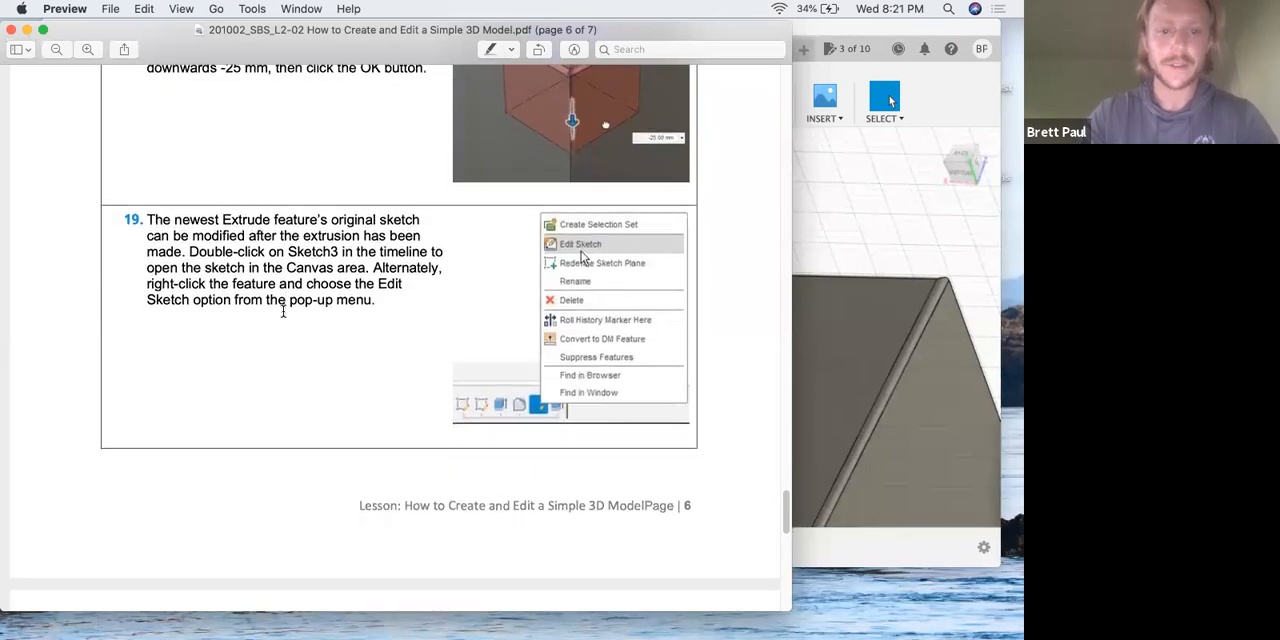
scroll(282, 316, "down", 4)
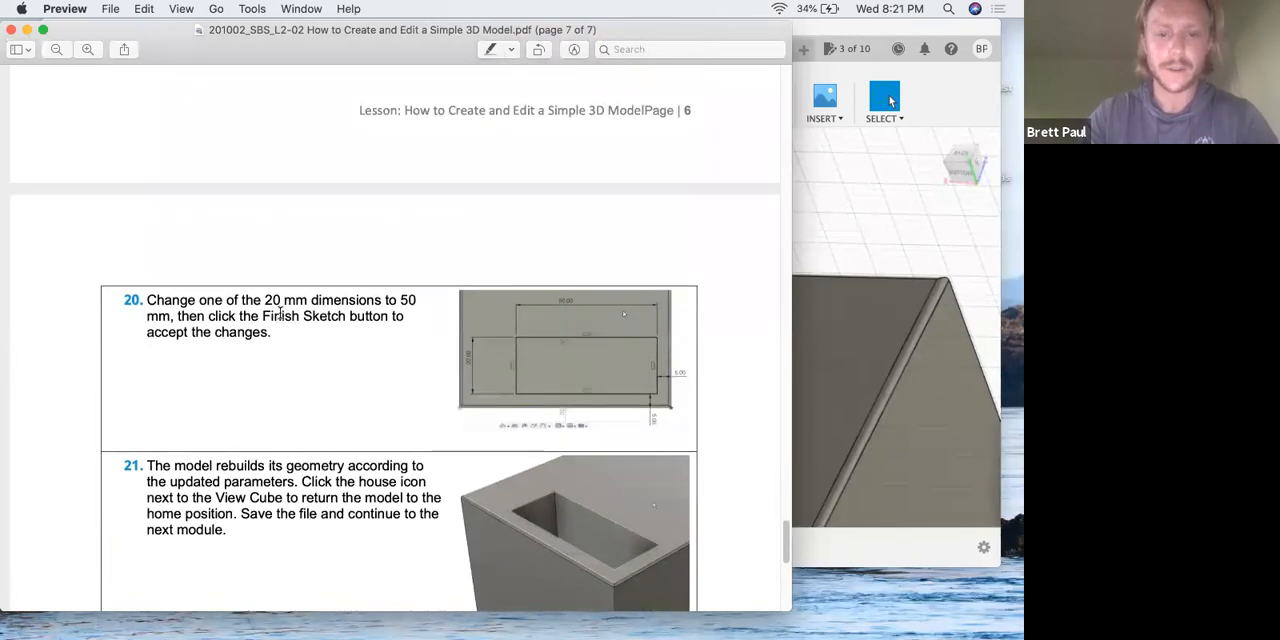
scroll(283, 312, "up", 4)
scroll(280, 318, "up", 3)
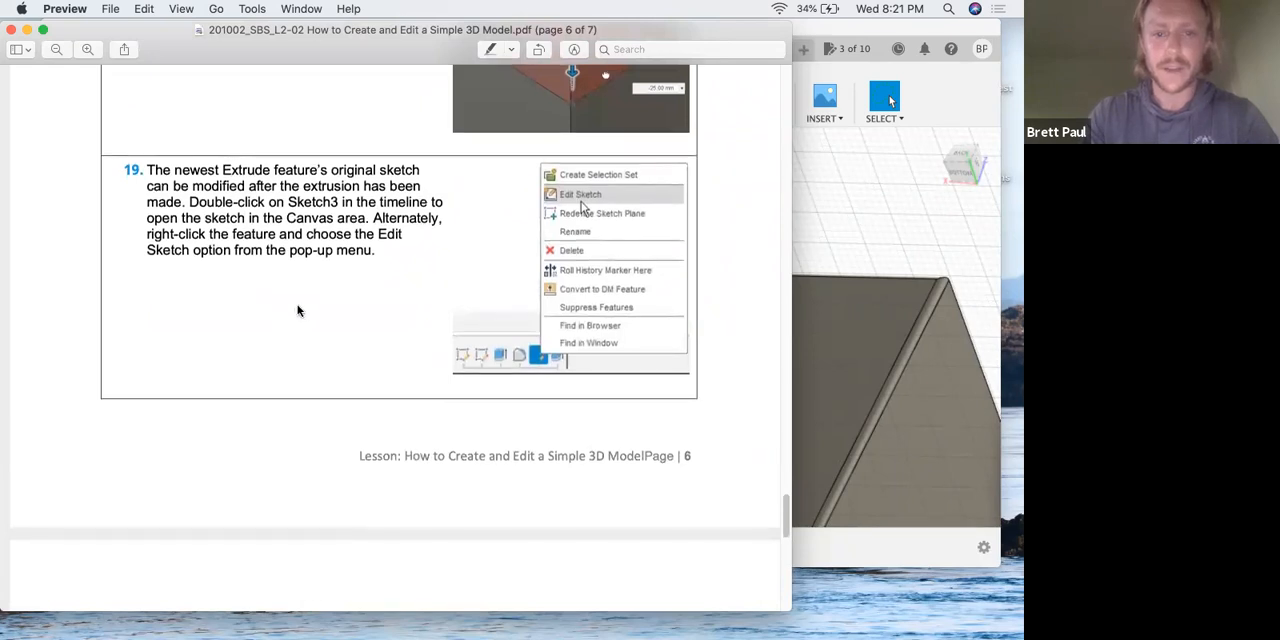
Look over the pocket in Fusion 360, and reread steps 19 and 20 of the lesson PDF in Preview.
key("super+Tab")
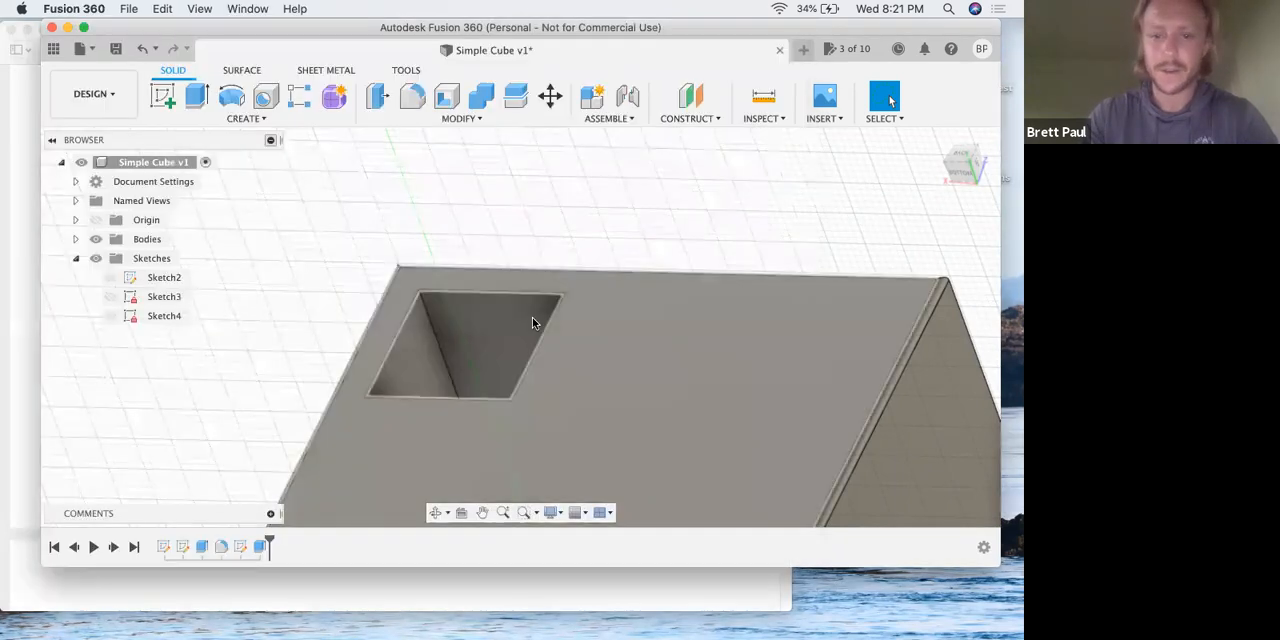
scroll(525, 342, "down", 3)
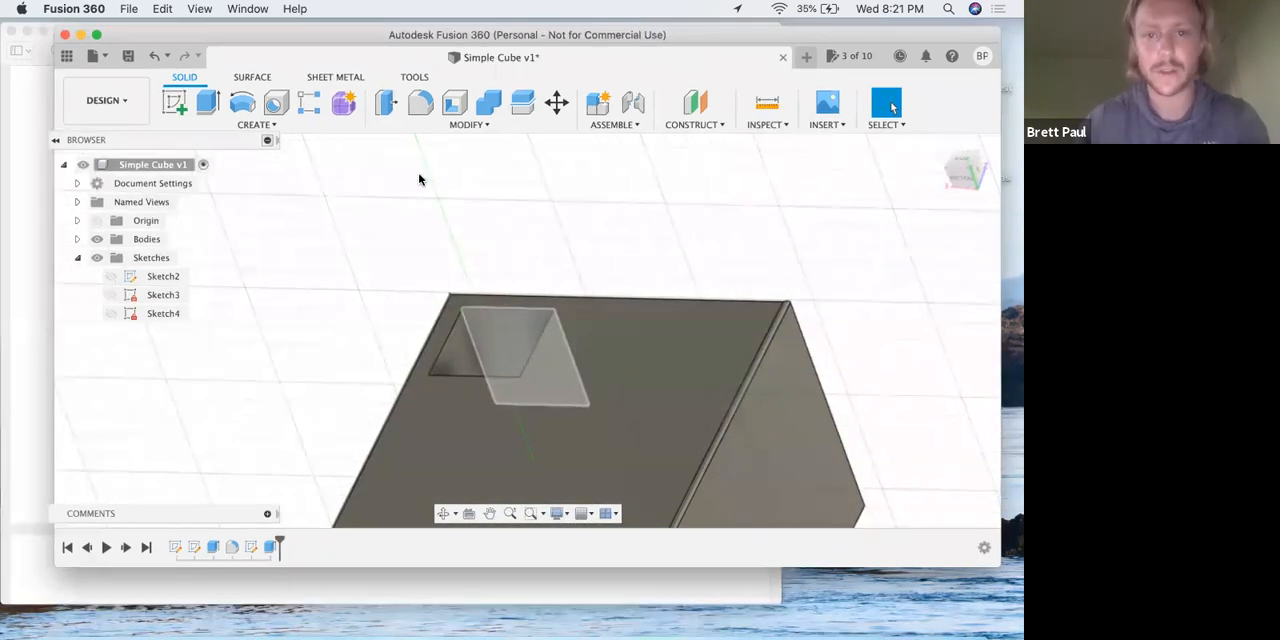
key("ctrl+Up")
left_click(430, 198)
scroll(420, 222, "up", 10)
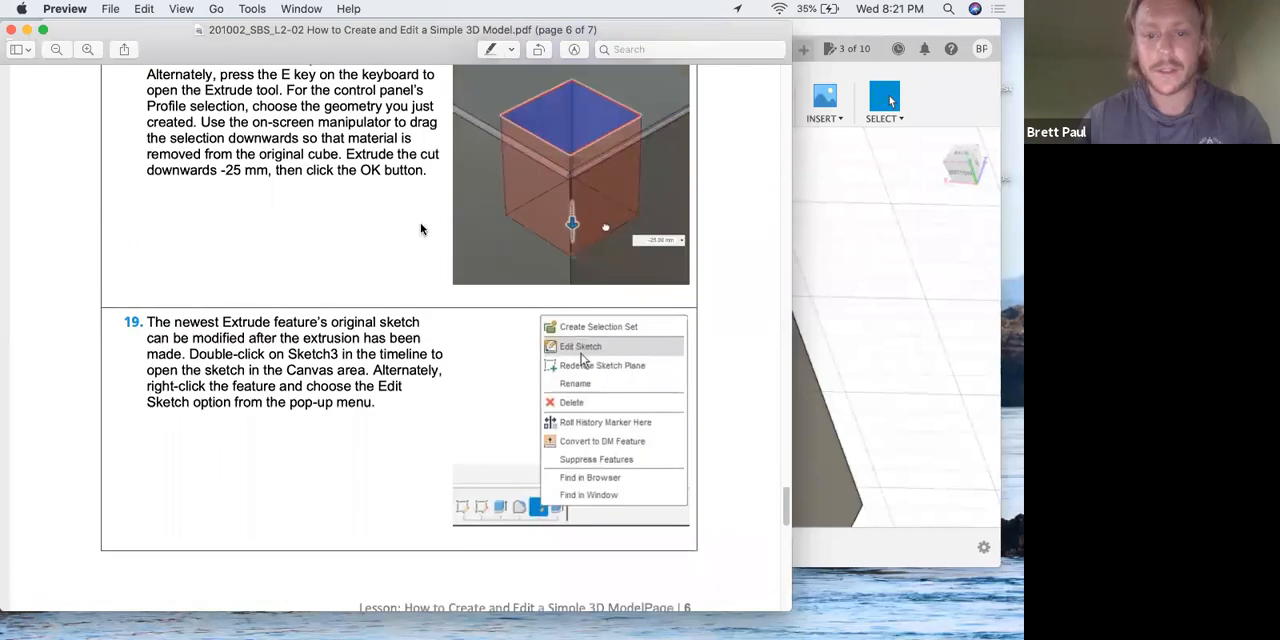
scroll(425, 233, "down", 3)
scroll(425, 233, "down", 10)
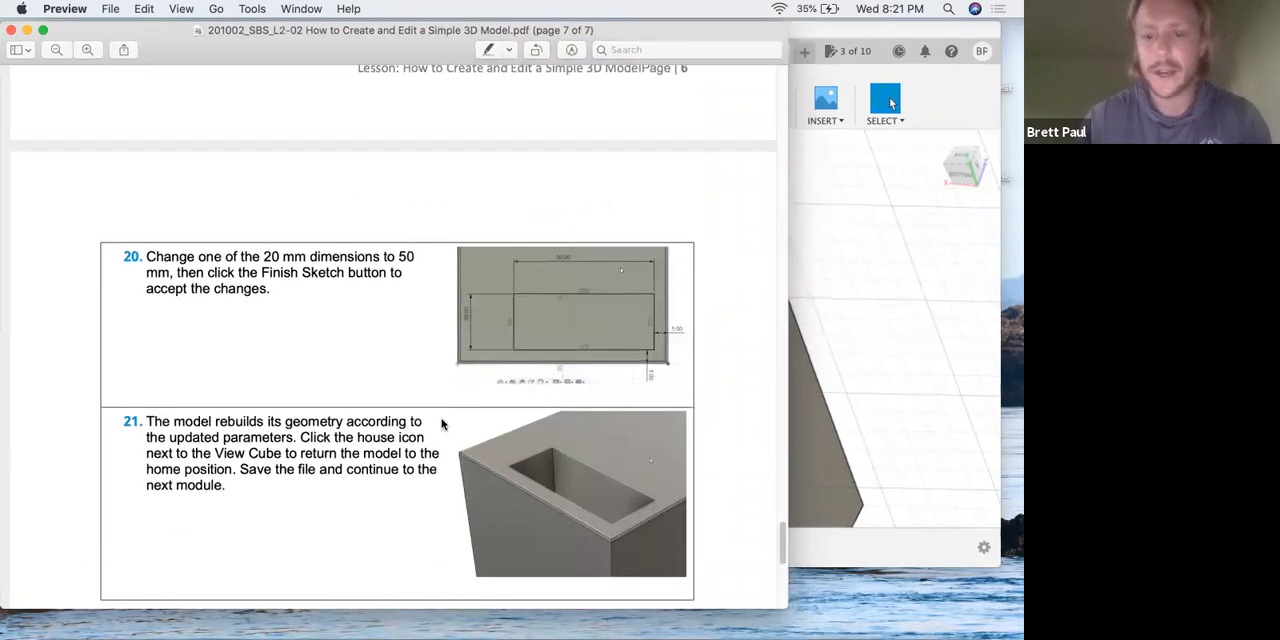
Switch to Fusion 360 and open the profile sketch of the pocket's cut extrusion for editing.
key("ctrl+Up")
left_click(468, 436)
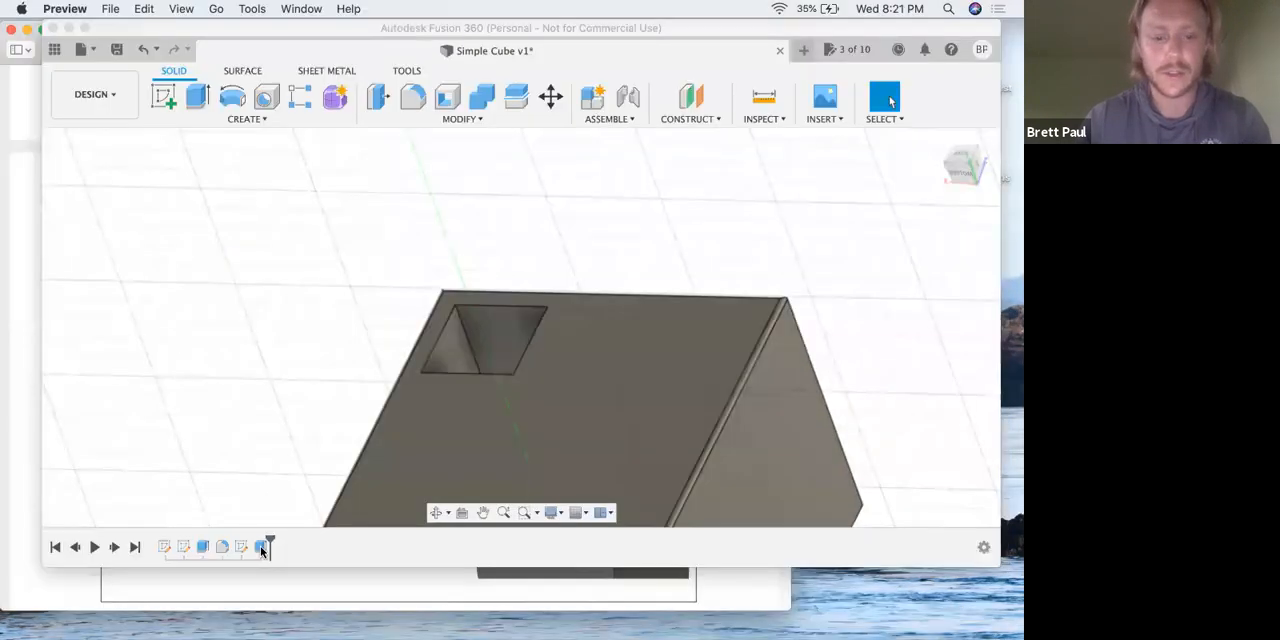
right_click(262, 547)
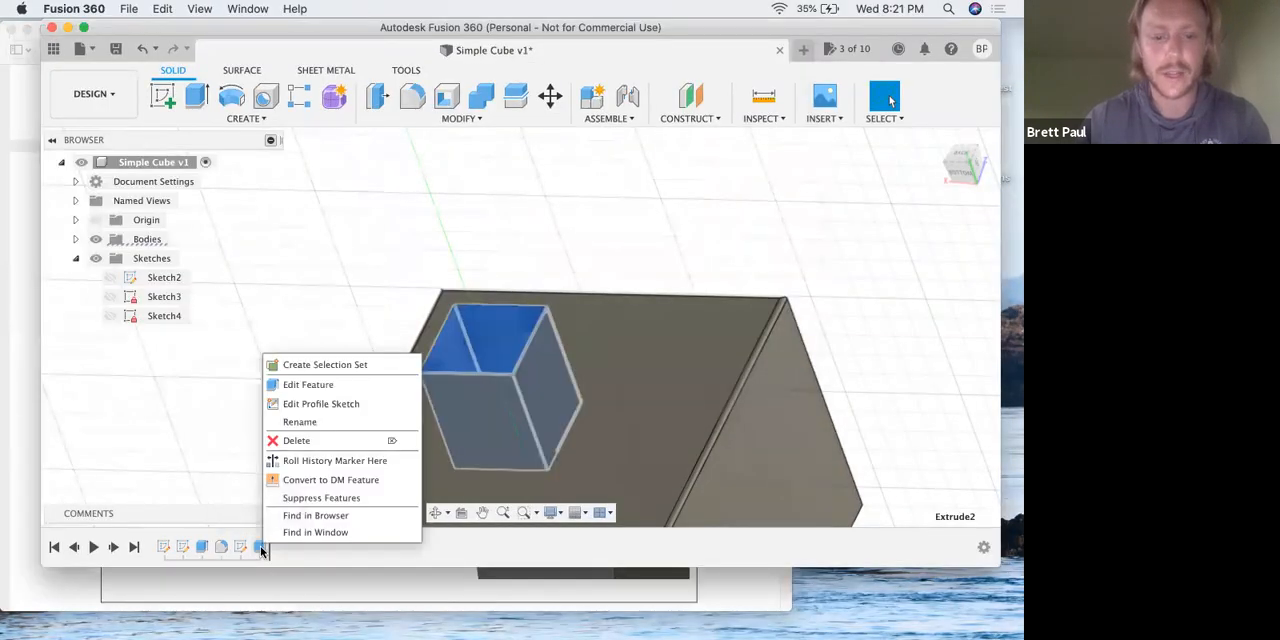
left_click(231, 432)
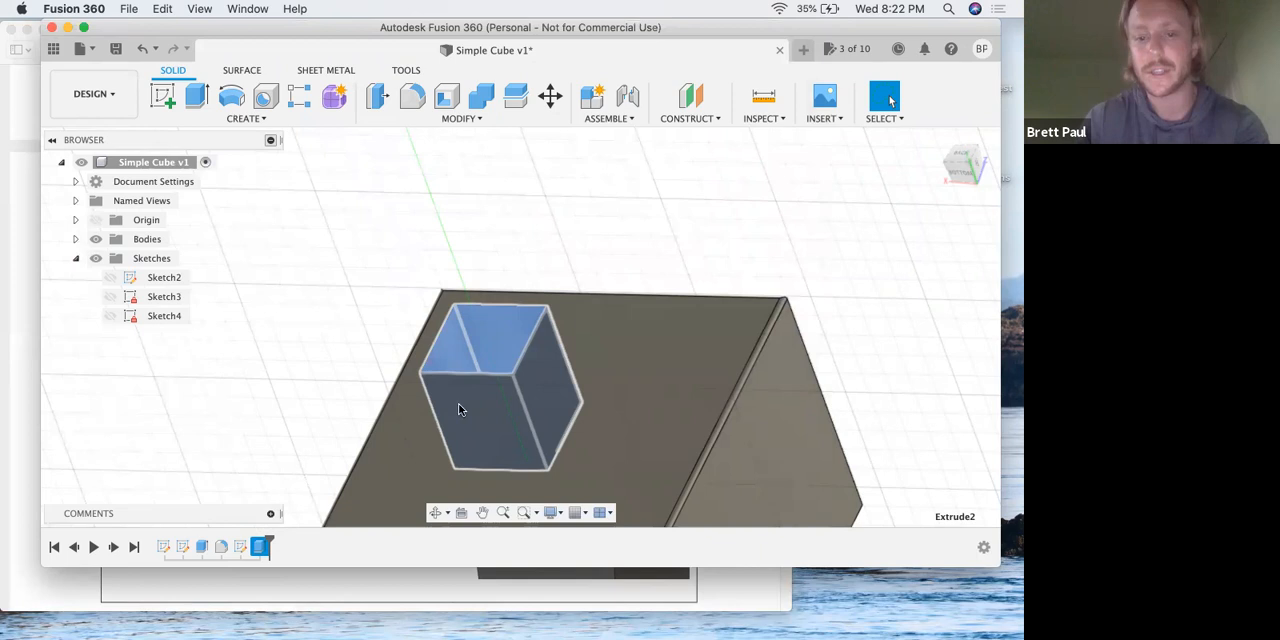
right_click(260, 551)
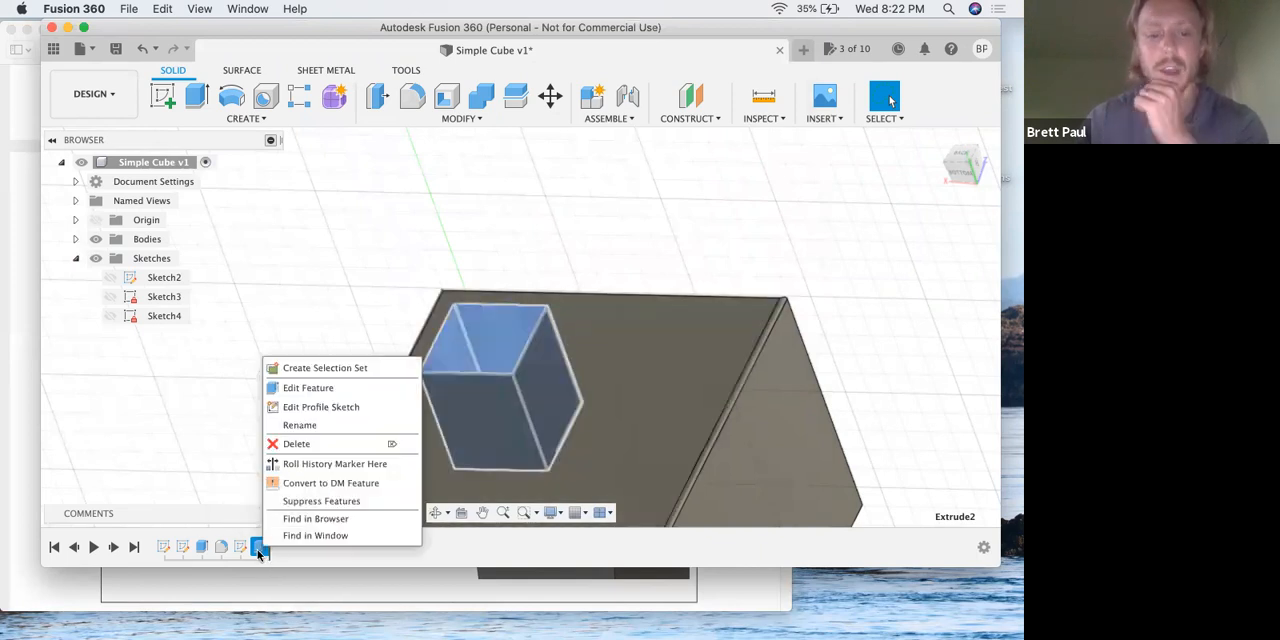
left_click(351, 408)
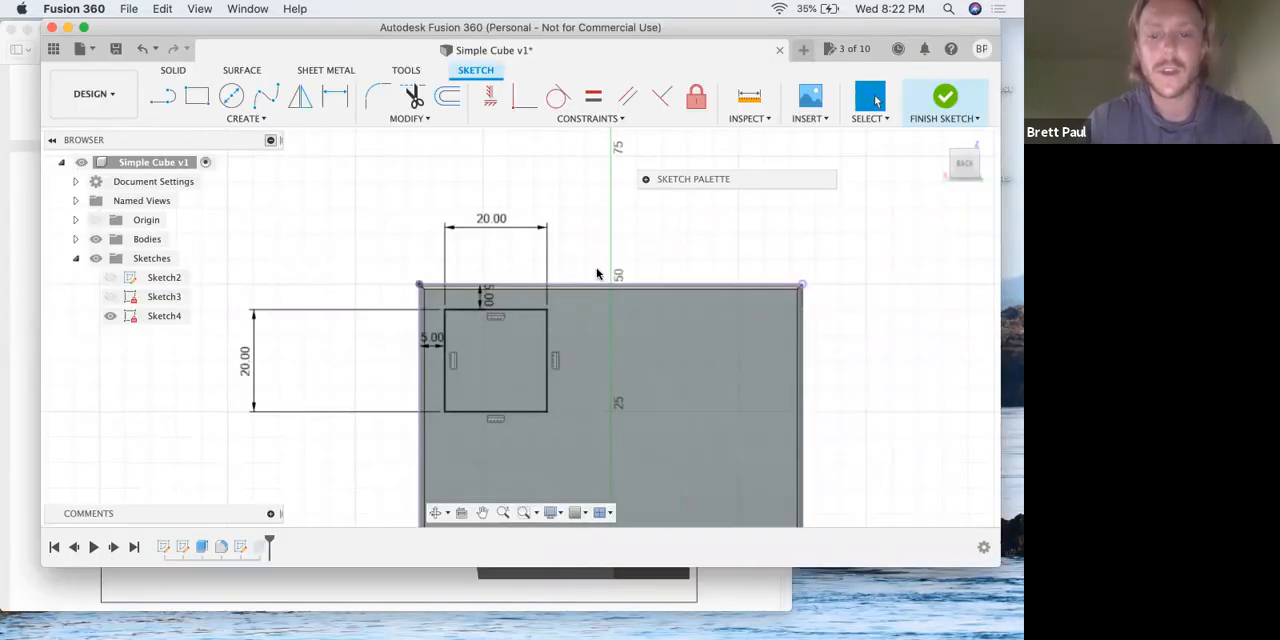
Check step 20 in the lesson PDF, and set the pocket sketch's horizontal dimension to 50 mm in Fusion 360.
key("ctrl+Up")
left_click(436, 322)
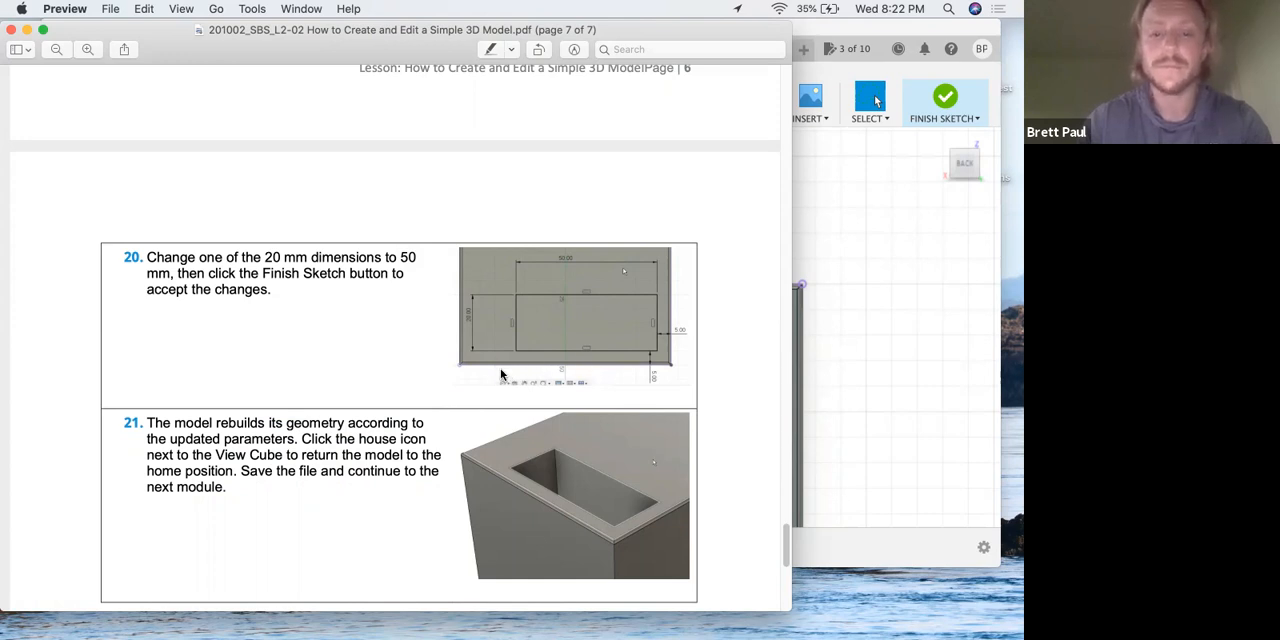
key("ctrl+Up")
left_click(511, 286)
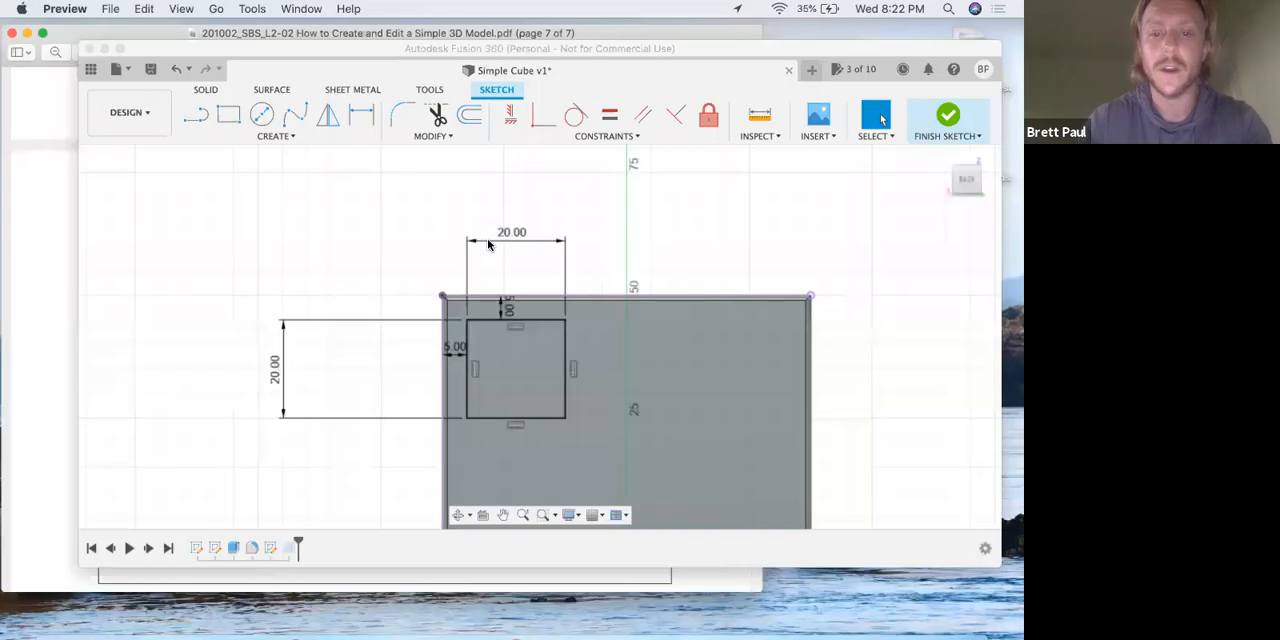
double_click(492, 224)
type("50")
key("Return")
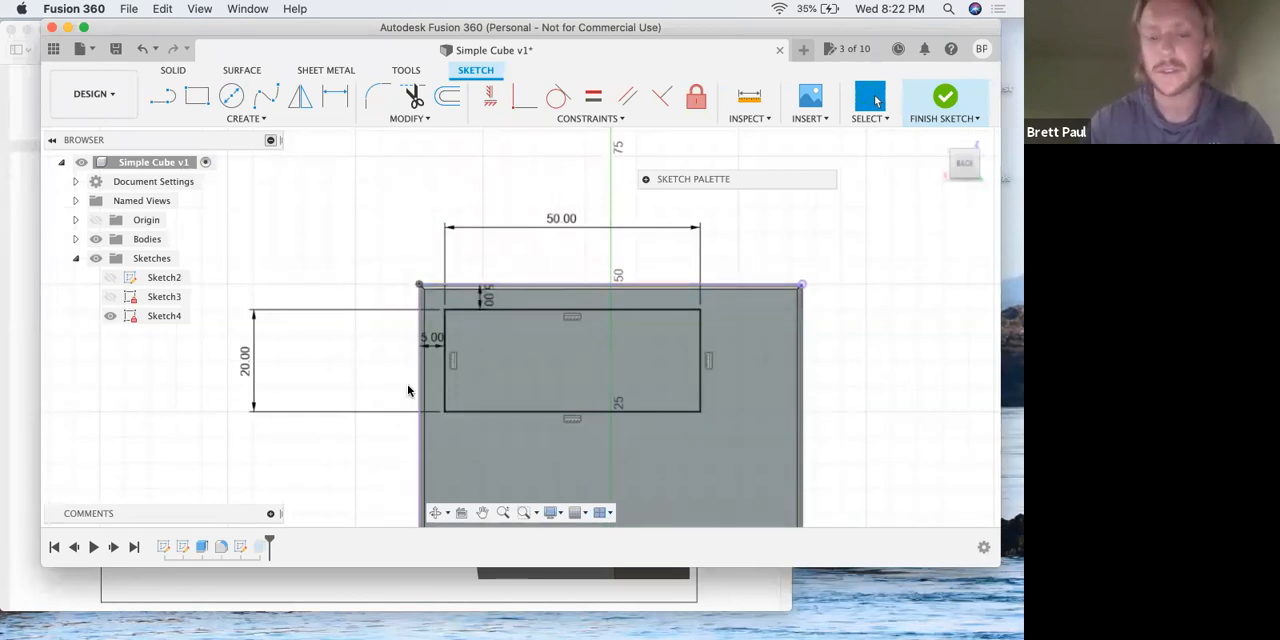
Read steps 20 and 21 in the lesson PDF, and finish the edited pocket sketch in Fusion 360.
scroll(430, 373, "down", 6)
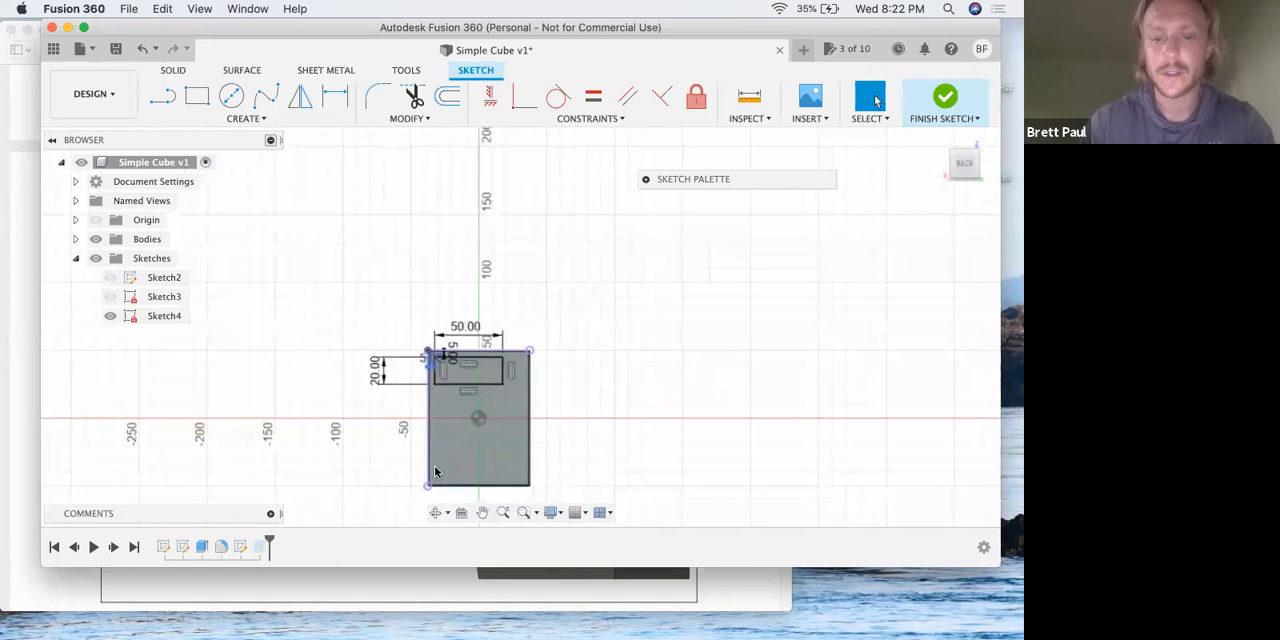
scroll(457, 344, "up", 8)
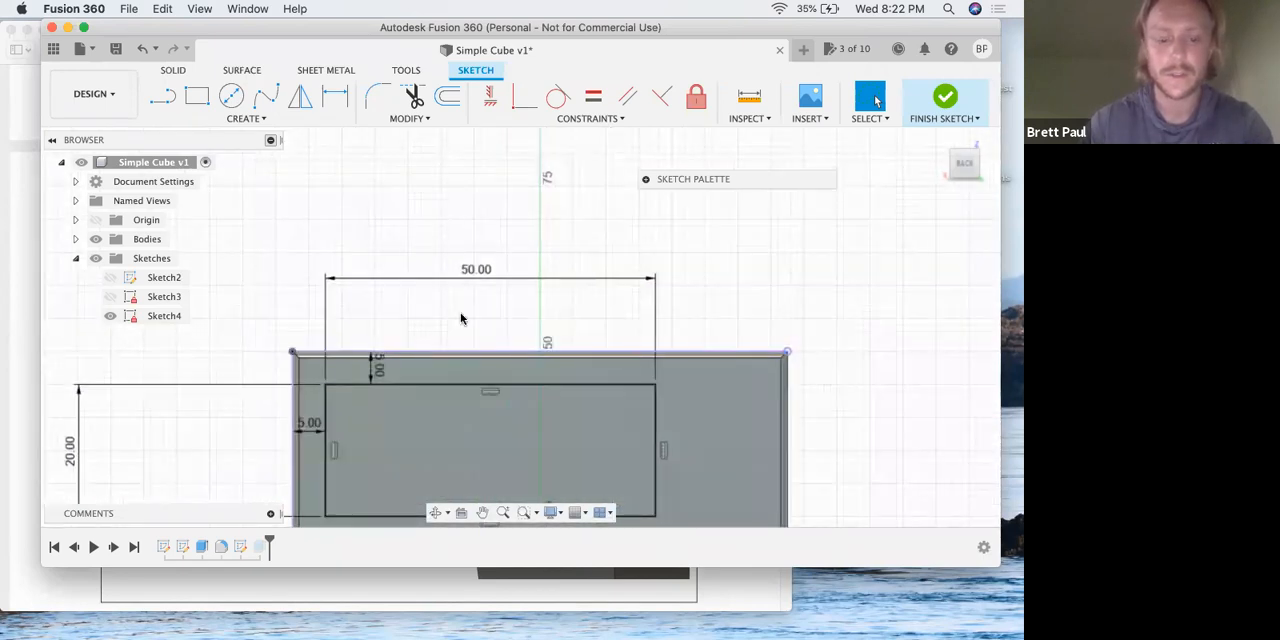
key("ctrl+Up")
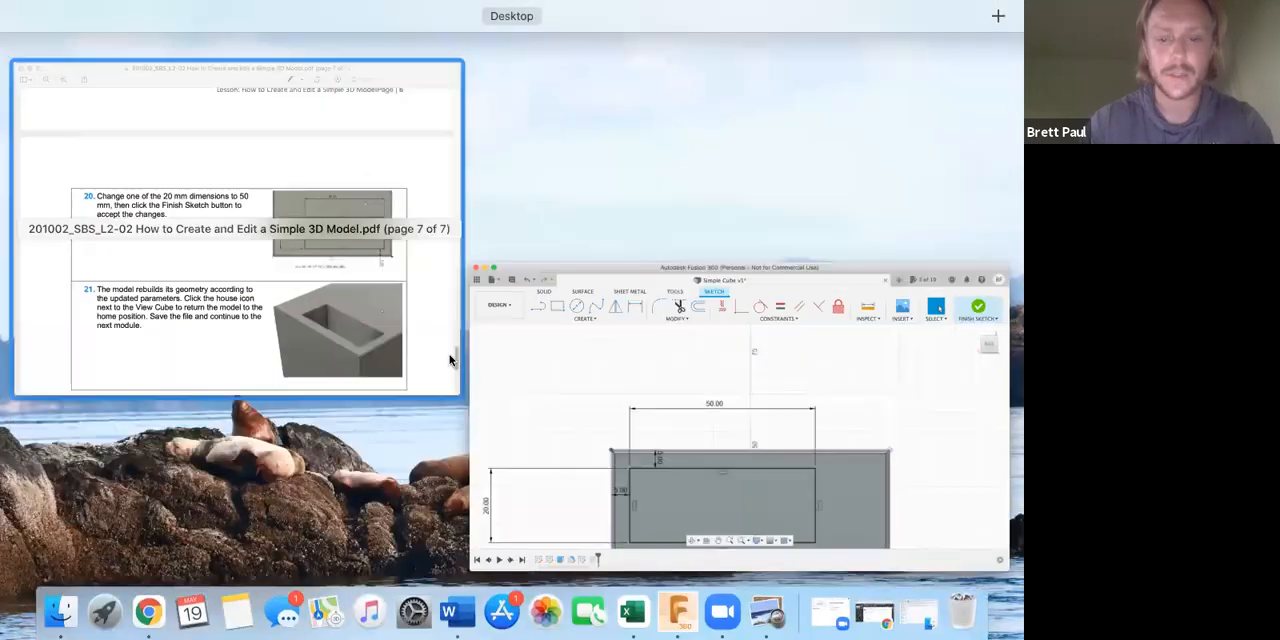
left_click(449, 360)
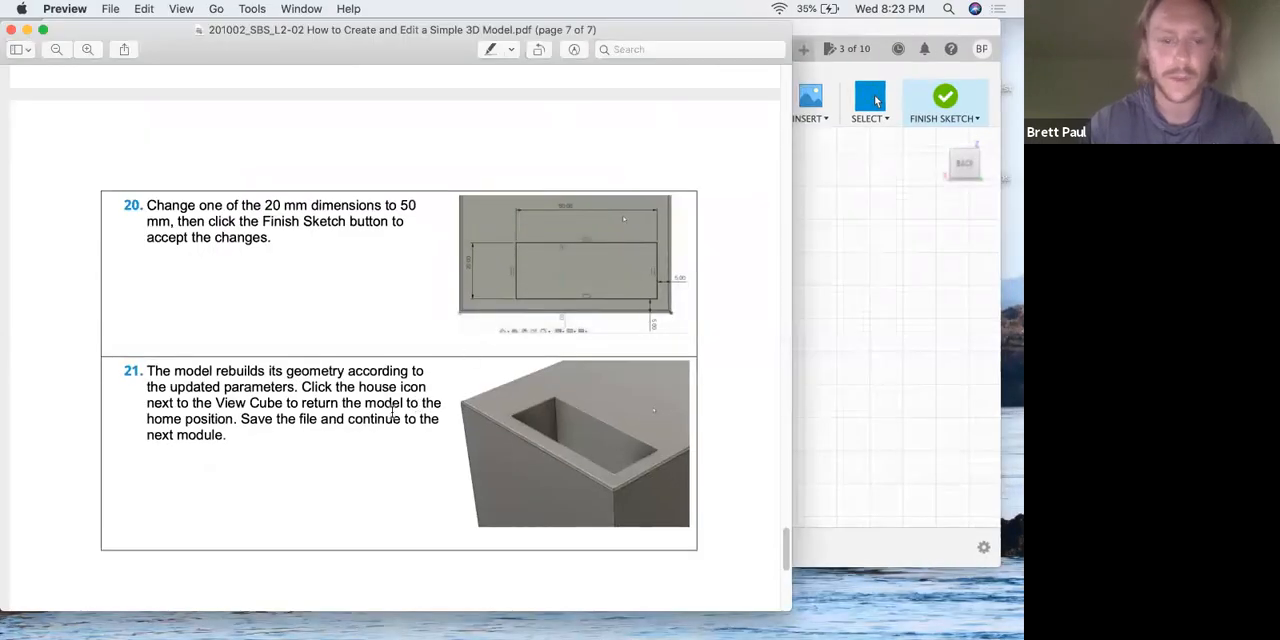
scroll(354, 409, "down", 2)
scroll(353, 410, "down", 2)
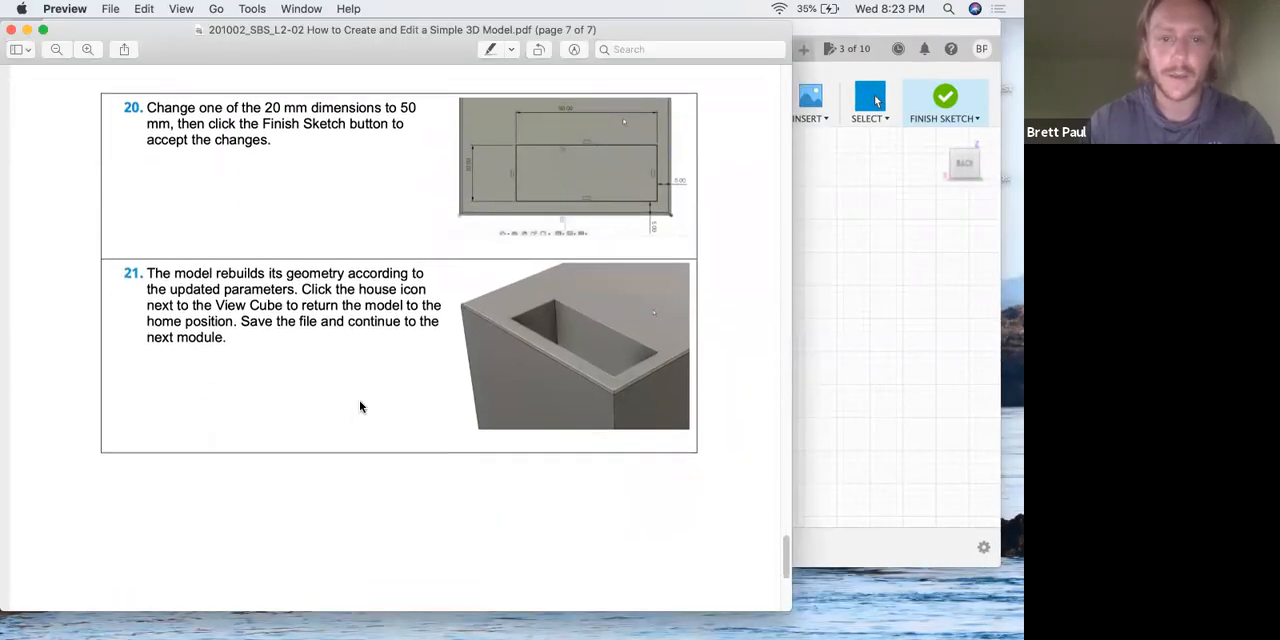
left_click(796, 158)
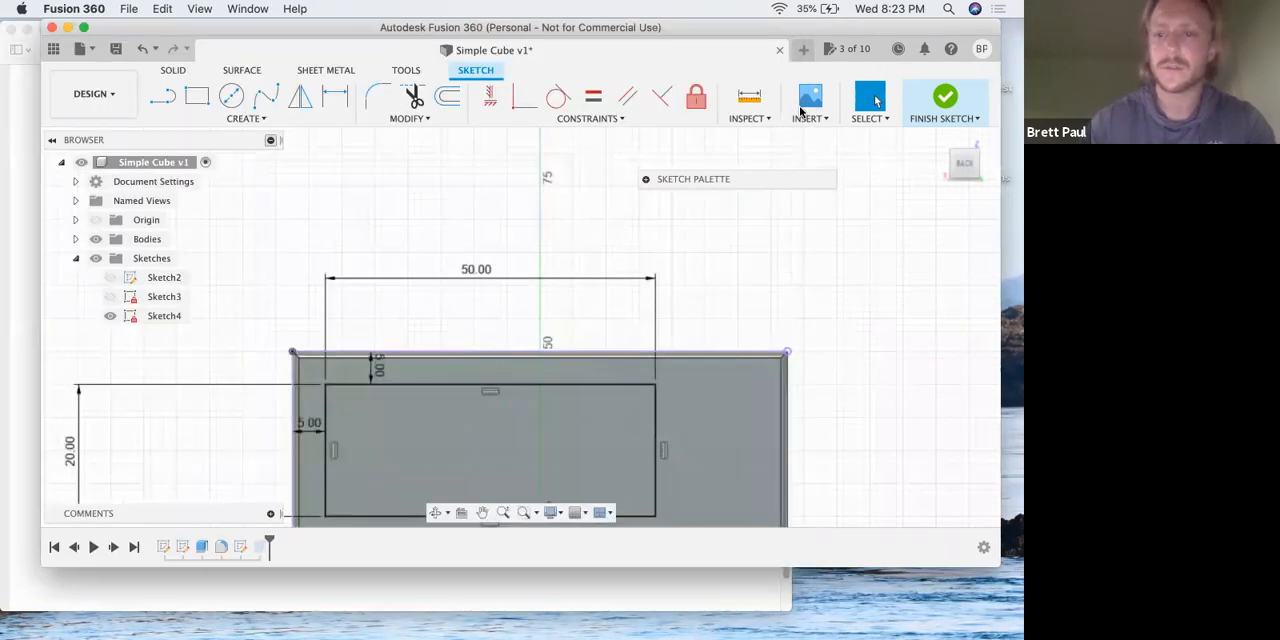
left_click(951, 97)
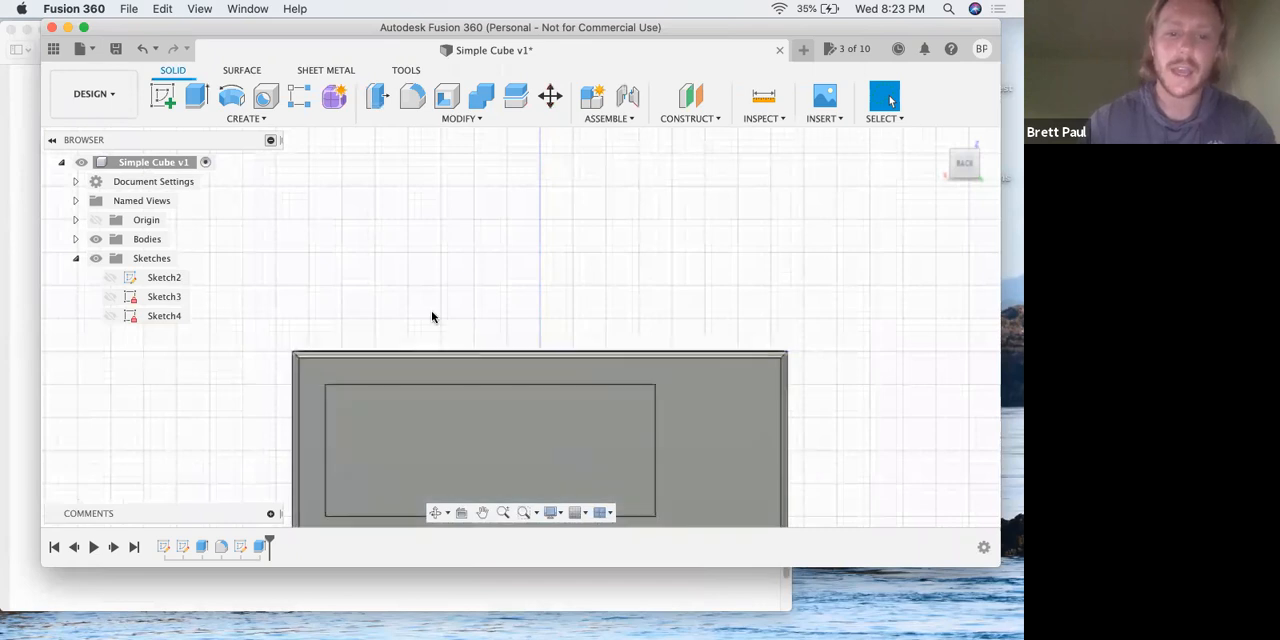
Inspect the rebuilt pocket in the cube from several angles, and check the end of the lesson PDF.
middle_click_drag(455, 300, 460, 249, "shift")
middle_click_drag(497, 306, 466, 314, "shift")
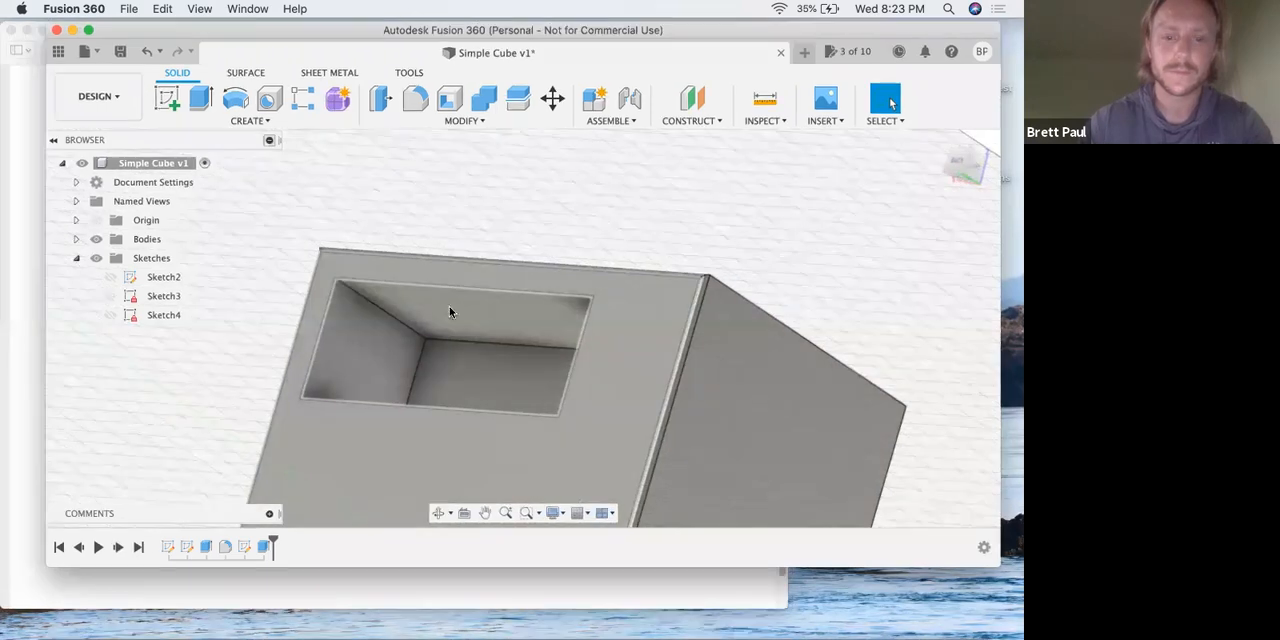
key("ctrl+Up")
left_click(350, 335)
scroll(348, 336, "down", 3)
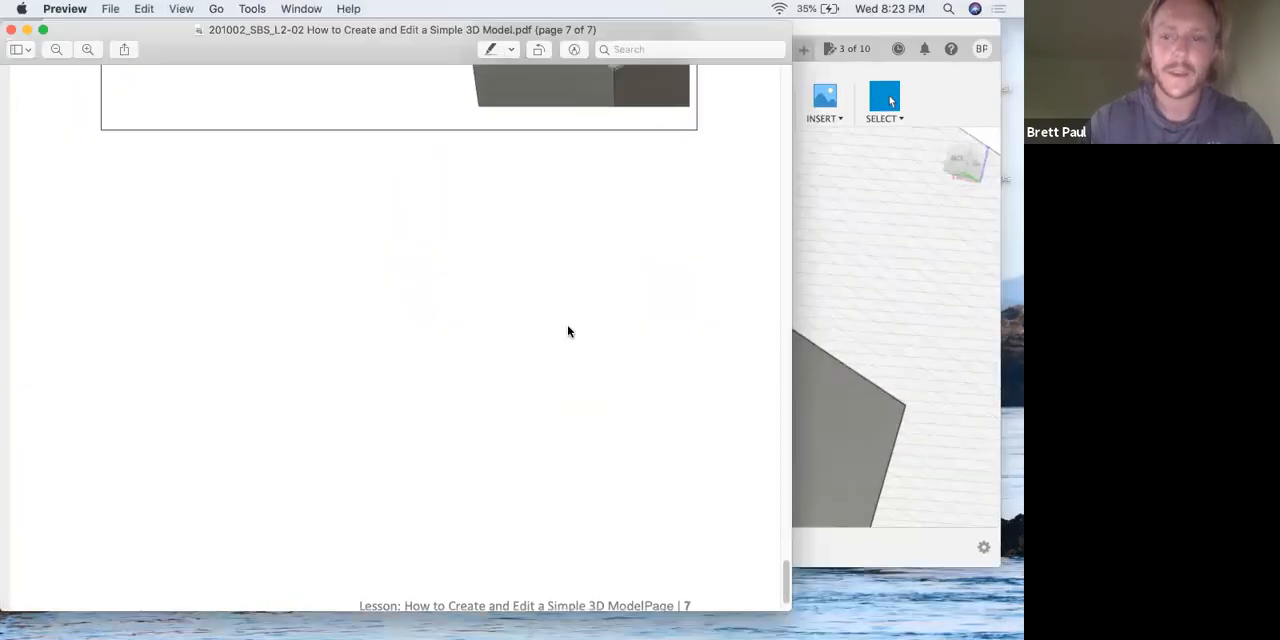
left_click(800, 228)
scroll(406, 353, "down", 2)
scroll(406, 353, "down", 3)
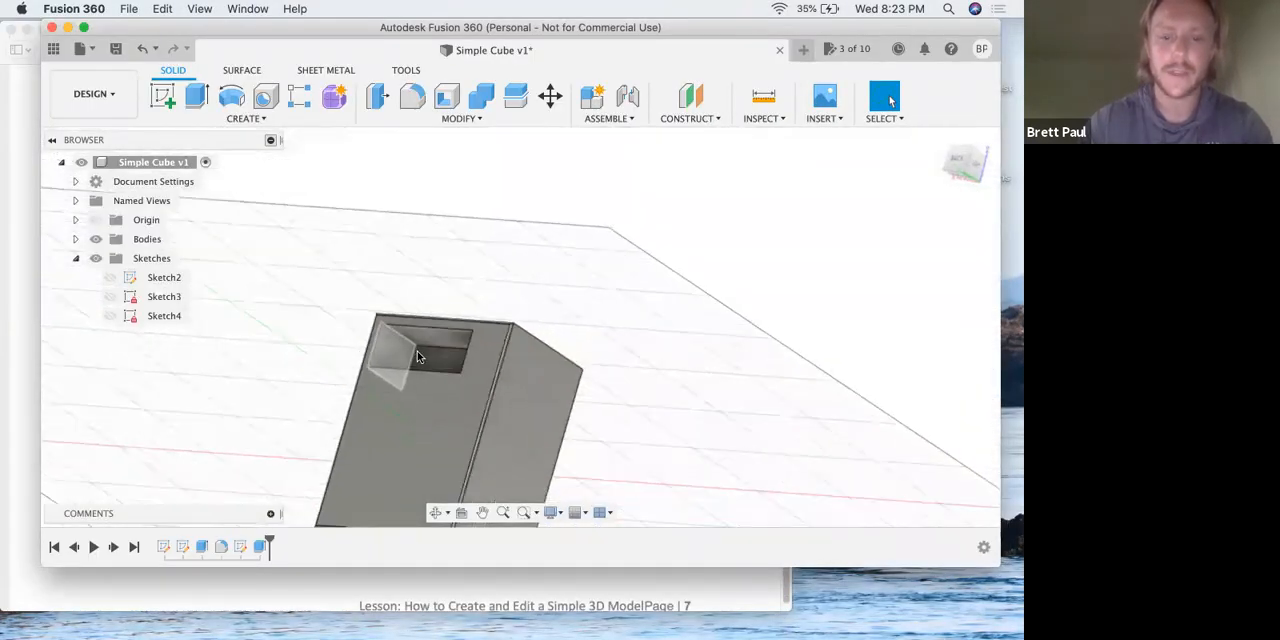
key("ctrl+Up")
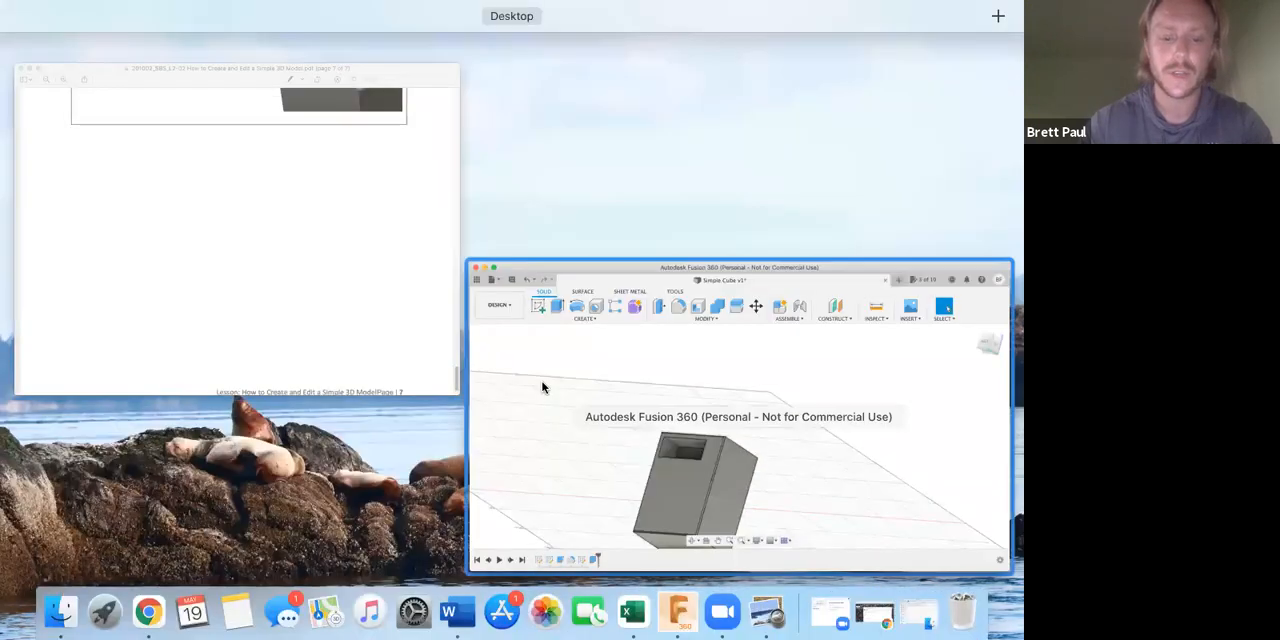
left_click(542, 387)
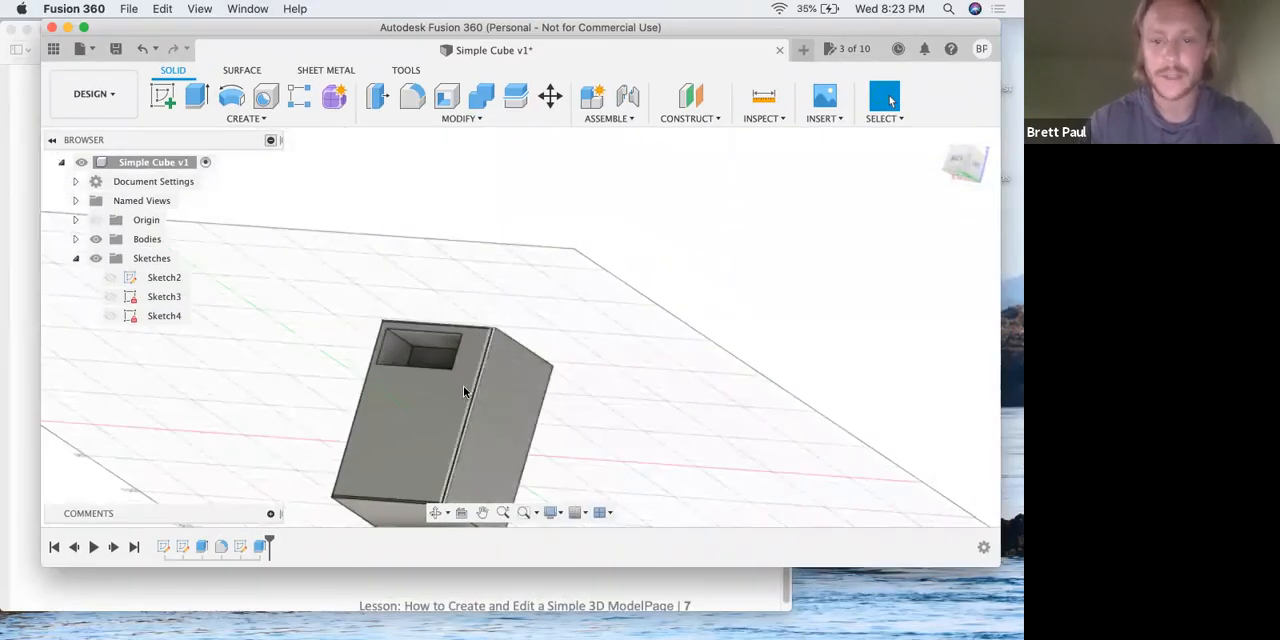
middle_click_drag(477, 395, 529, 353, "shift")
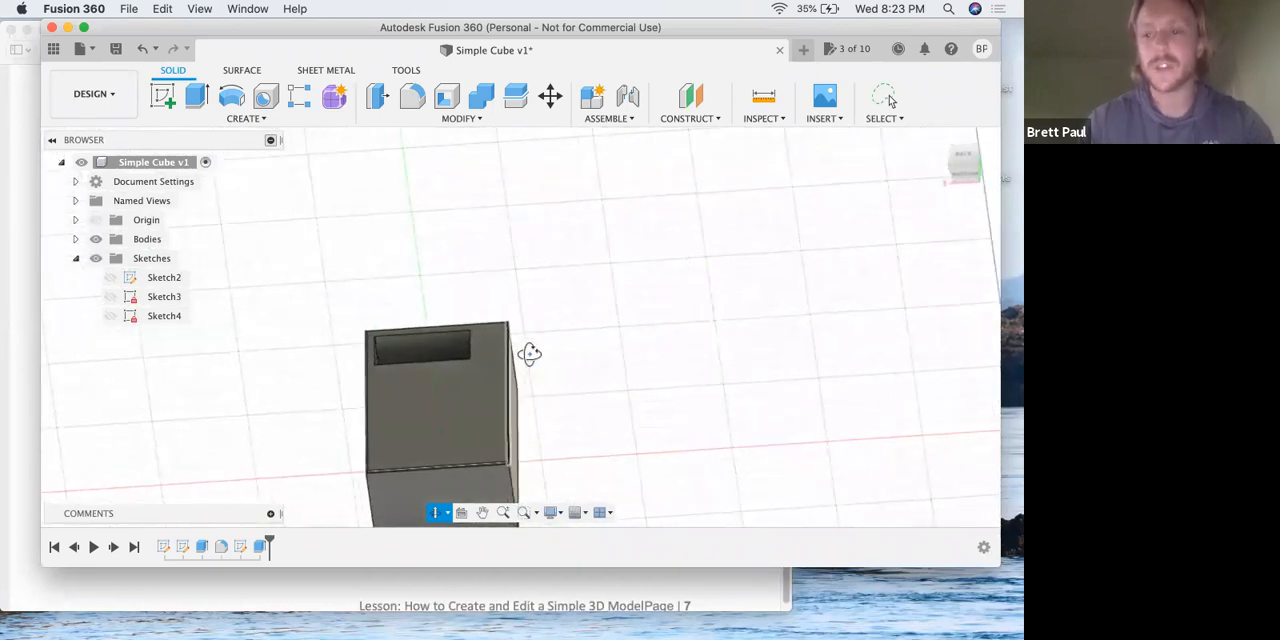